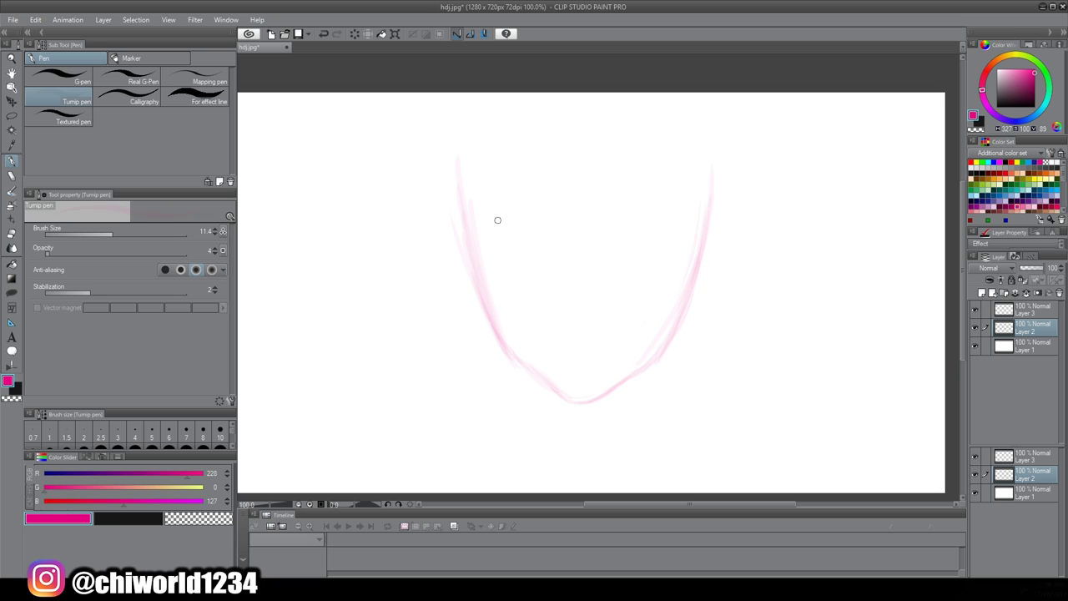
Sketch the eyes, brows, nose and mouth in faint pink and widen the jaw outline around the face
{"action": "left_click_drag", "start_coordinate": [511, 288], "coordinate": [484, 163]}
{"action": "left_click_drag", "start_coordinate": [488, 230], "coordinate": [551, 271]}
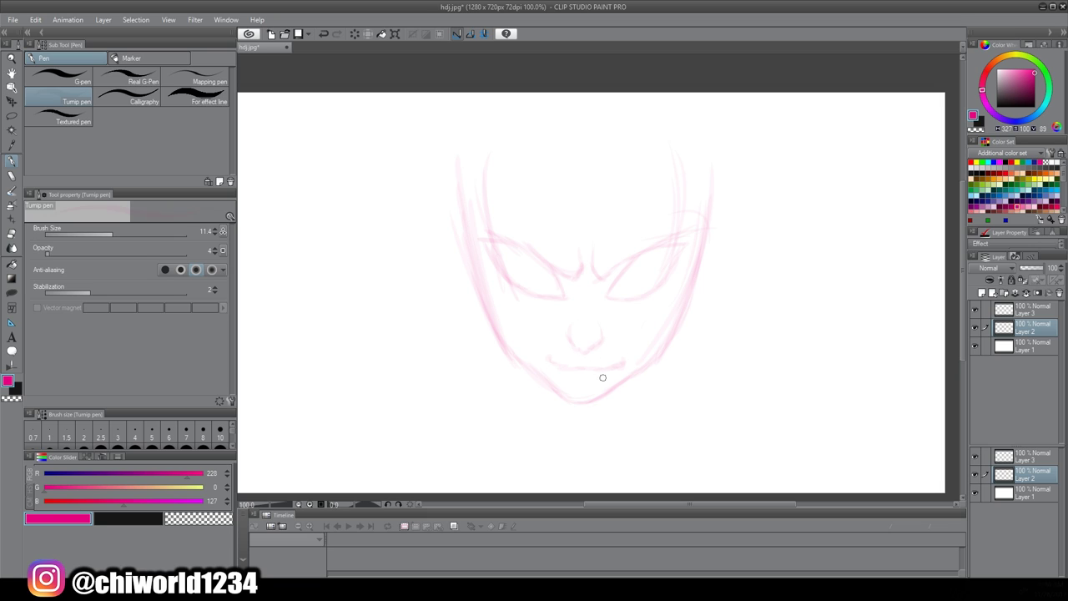
{"action": "left_click_drag", "start_coordinate": [500, 348], "coordinate": [449, 200]}
{"action": "mouse_move", "coordinate": [721, 224]}
{"action": "left_mouse_down"}
{"action": "mouse_move", "coordinate": [684, 350]}
{"action": "mouse_move", "coordinate": [568, 411]}
{"action": "left_mouse_up"}
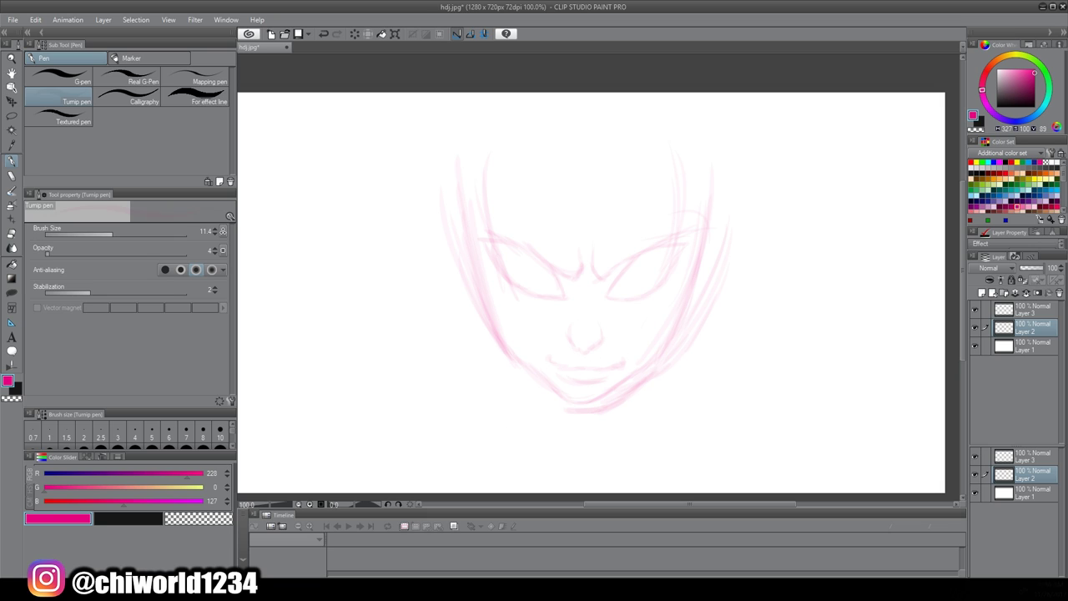
Erase the surplus inner sketch lines along the jaw and cheeks with the Vector eraser
{"action": "key", "text": "e"}
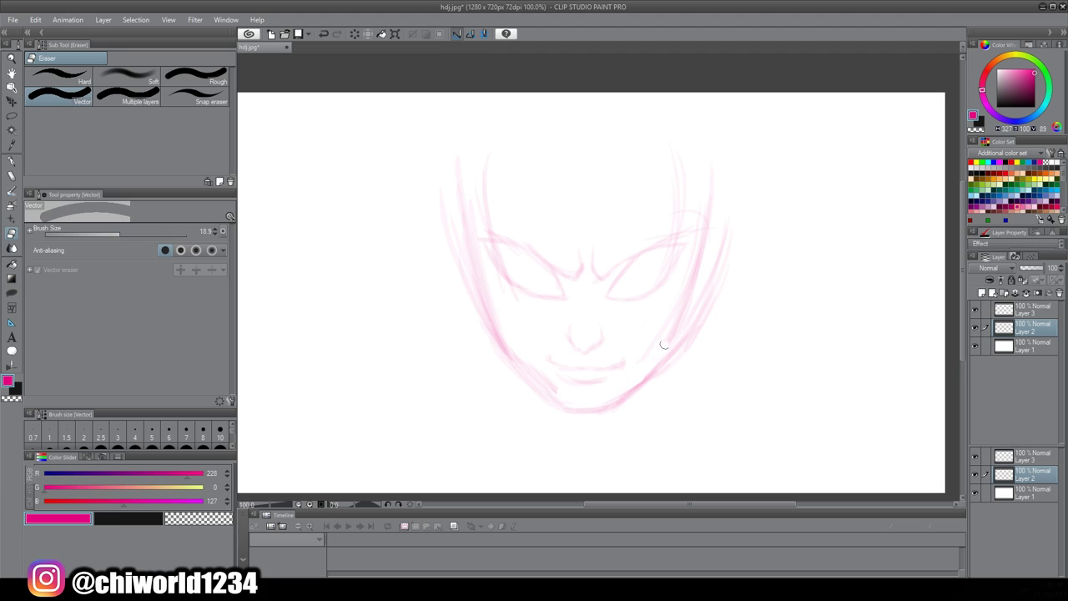
{"action": "left_click_drag", "start_coordinate": [502, 324], "coordinate": [557, 395]}
{"action": "mouse_move", "coordinate": [527, 371]}
{"action": "left_mouse_down"}
{"action": "mouse_move", "coordinate": [472, 259]}
{"action": "mouse_move", "coordinate": [469, 226]}
{"action": "left_mouse_up"}
Sketch the irises with the Turnip pen and strengthen the angled eyebrows above both eyes
{"action": "left_click", "coordinate": [12, 162]}
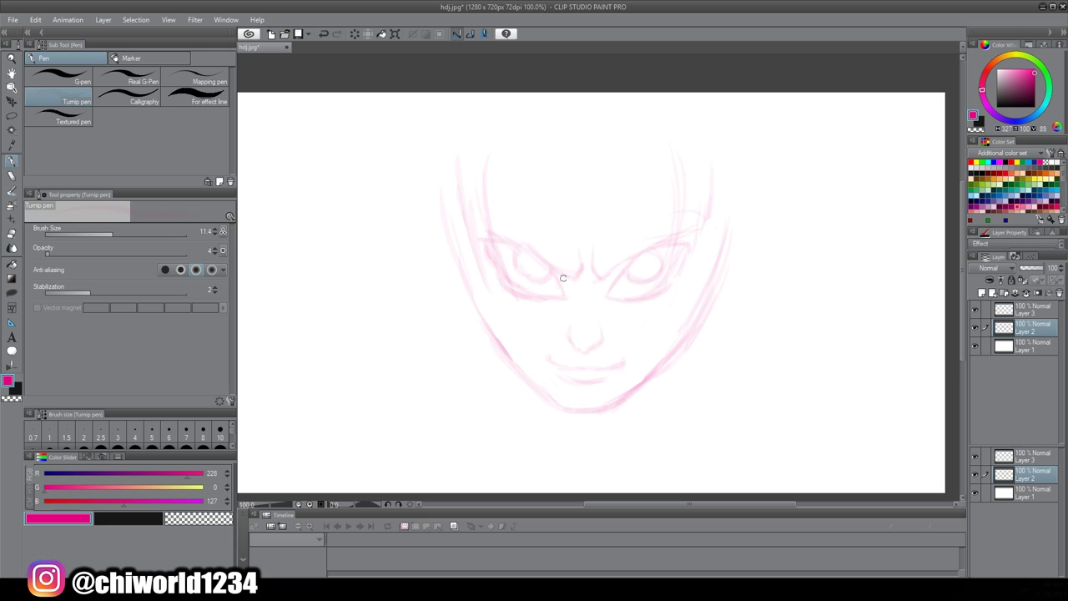
{"action": "left_click_drag", "start_coordinate": [608, 272], "coordinate": [658, 233]}
{"action": "left_click_drag", "start_coordinate": [566, 264], "coordinate": [497, 239]}
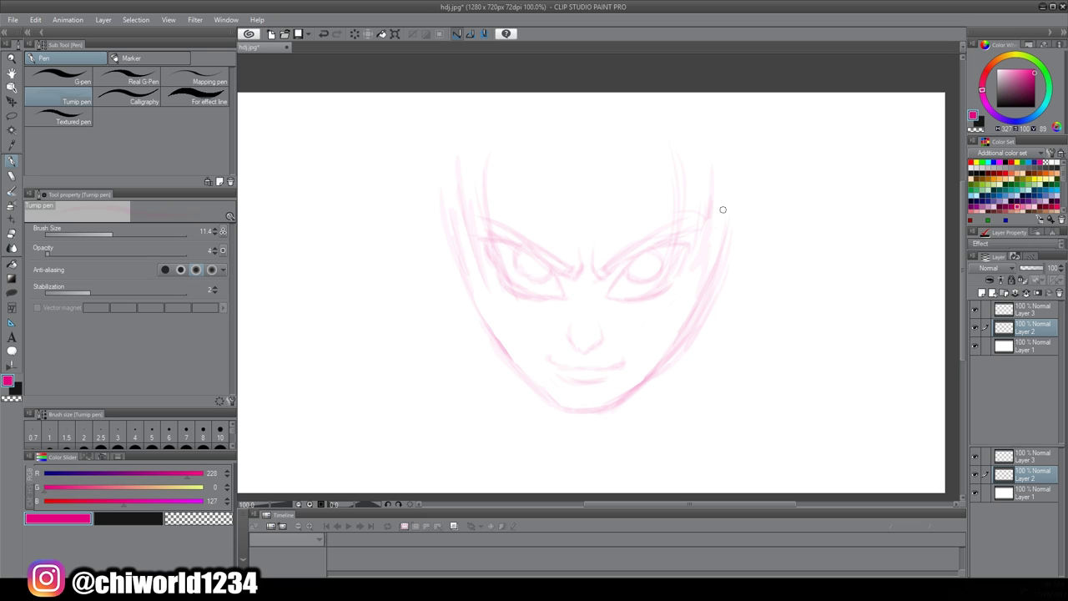
Sketch the headband's lower edge and sides across the forehead, and an ear on each side of the head
{"action": "mouse_move", "coordinate": [723, 210]}
{"action": "left_mouse_down"}
{"action": "mouse_move", "coordinate": [459, 223]}
{"action": "mouse_move", "coordinate": [749, 115]}
{"action": "left_mouse_up"}
{"action": "left_click_drag", "start_coordinate": [403, 124], "coordinate": [436, 203]}
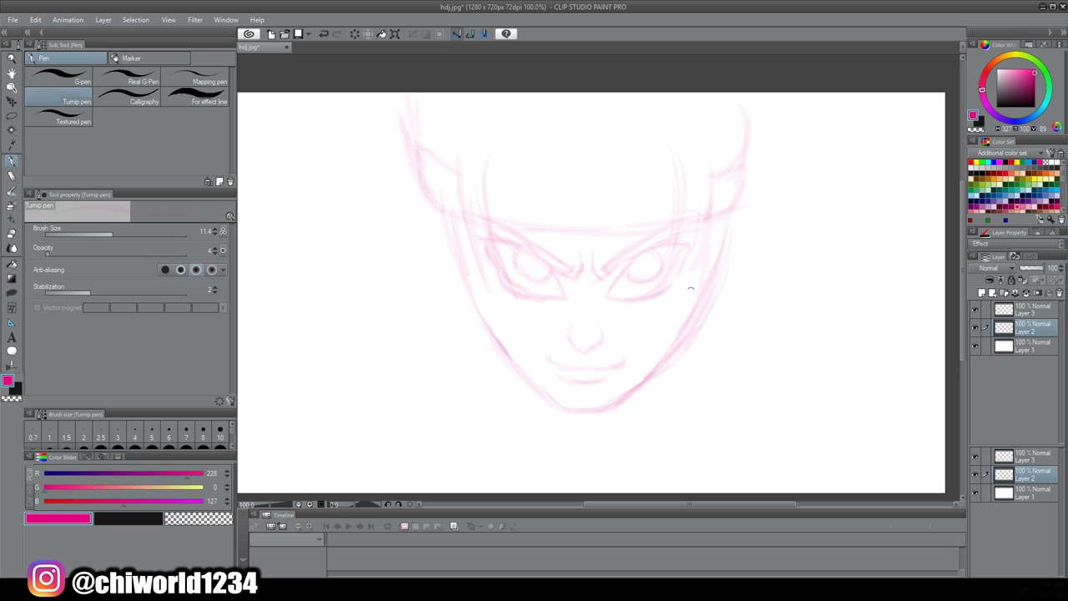
{"action": "left_click_drag", "start_coordinate": [746, 192], "coordinate": [749, 261]}
{"action": "mouse_move", "coordinate": [436, 192]}
{"action": "left_mouse_down"}
{"action": "mouse_move", "coordinate": [399, 245]}
{"action": "mouse_move", "coordinate": [468, 322]}
{"action": "left_mouse_up"}
{"action": "left_click_drag", "start_coordinate": [449, 215], "coordinate": [410, 262]}
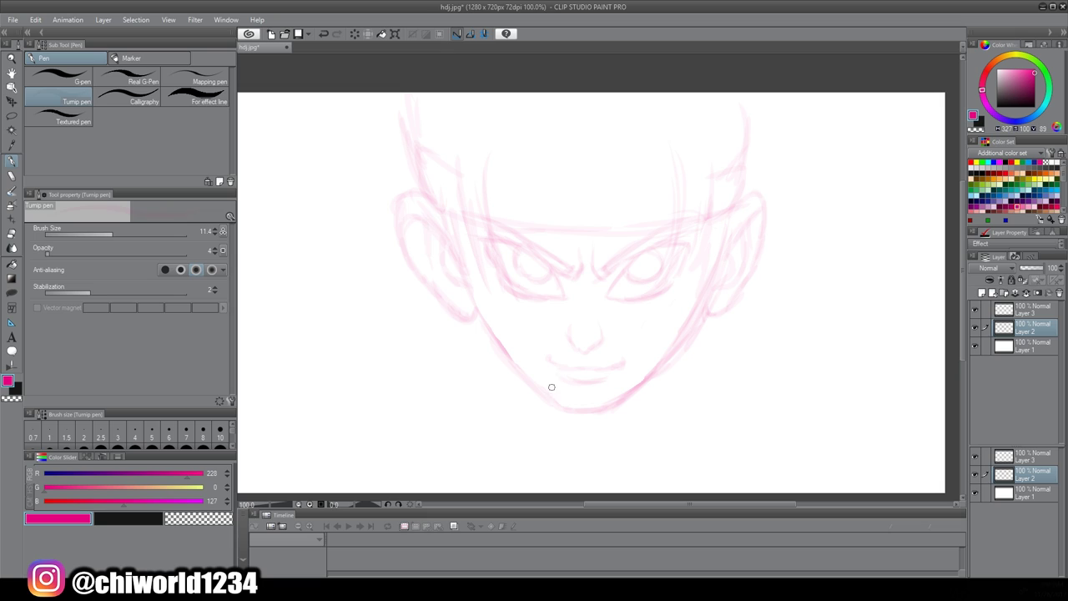
Sketch the rectangular headband plate on the forehead, and the neck, collar and shoulders below the face
{"action": "left_click_drag", "start_coordinate": [533, 218], "coordinate": [652, 220]}
{"action": "left_click_drag", "start_coordinate": [671, 204], "coordinate": [675, 151]}
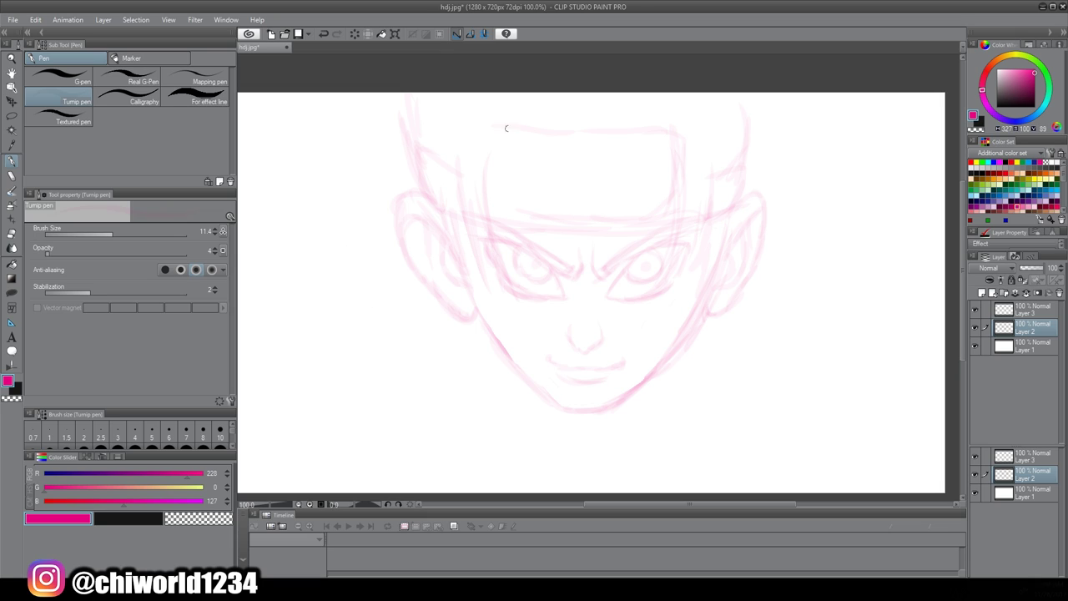
{"action": "left_click_drag", "start_coordinate": [506, 128], "coordinate": [494, 204]}
{"action": "left_click_drag", "start_coordinate": [548, 488], "coordinate": [491, 396]}
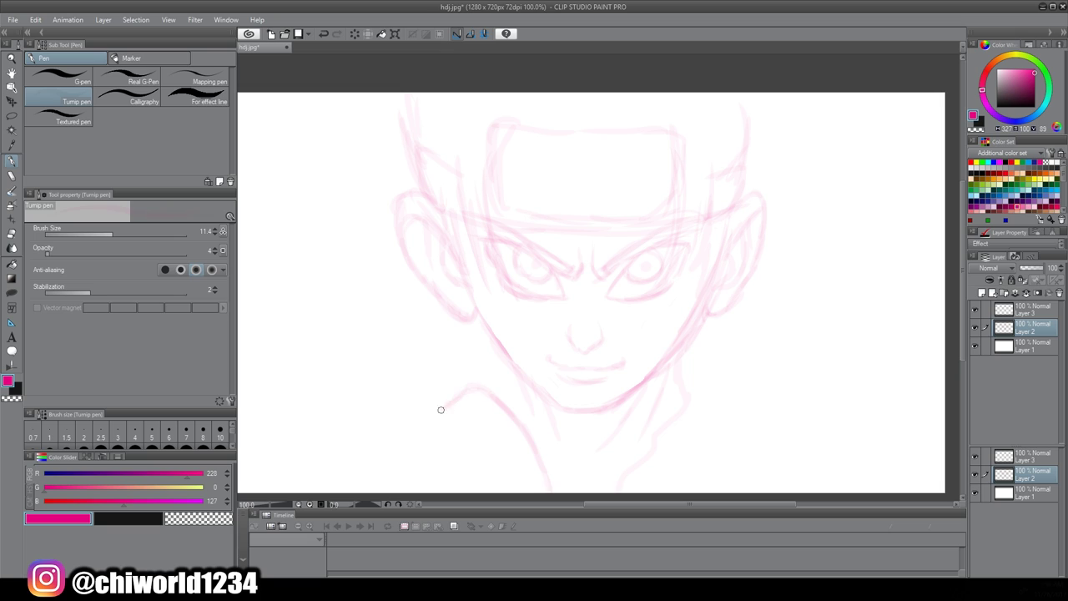
{"action": "left_click_drag", "start_coordinate": [737, 463], "coordinate": [739, 327]}
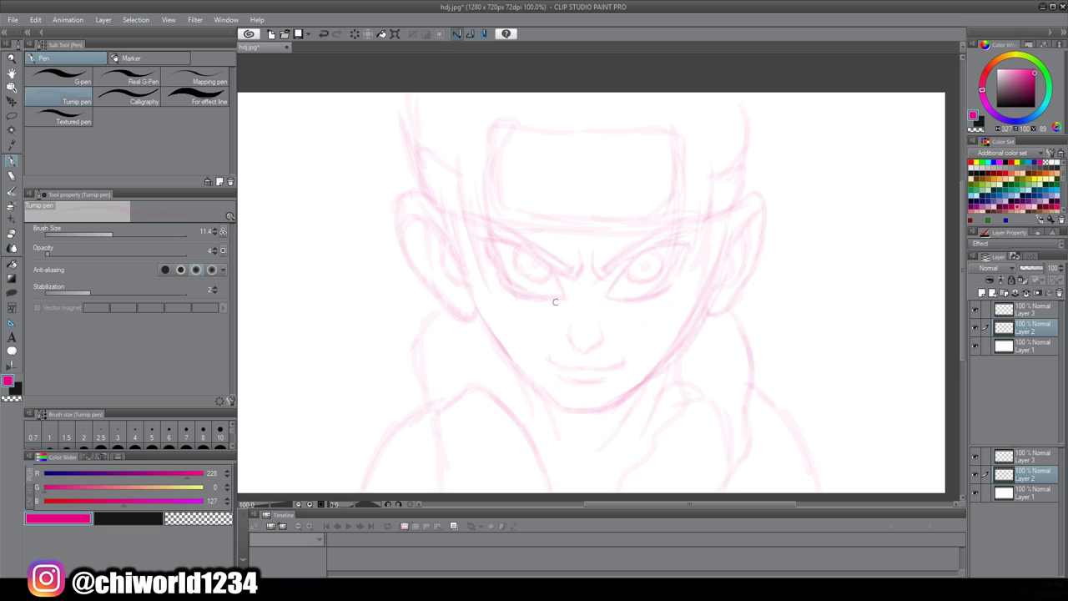
Set up the G-pen for inking on Layer 3 in black, with brush size 9.0 and stabilization 73
{"action": "left_click", "coordinate": [59, 78]}
{"action": "left_click", "coordinate": [1020, 313]}
{"action": "double_click", "coordinate": [7, 380]}
{"action": "left_click", "coordinate": [503, 371]}
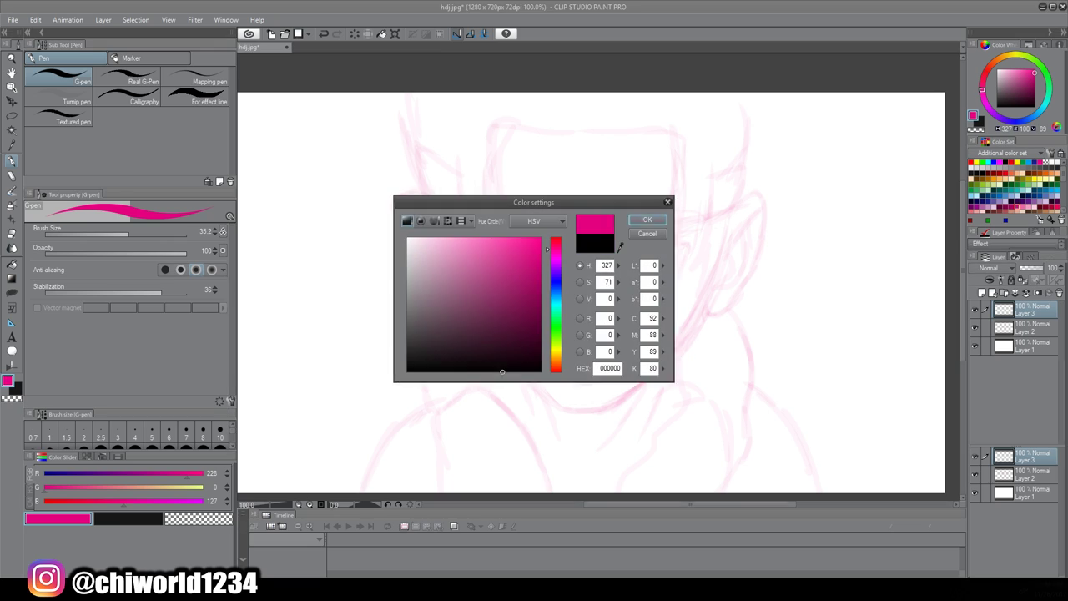
{"action": "left_click", "coordinate": [647, 219]}
{"action": "left_click", "coordinate": [111, 235]}
Ink the jagged hair strand hanging over the right eye, lowering the pen stabilization to 32
{"action": "scroll", "coordinate": [843, 347], "scroll_direction": "up", "scroll_amount": 2}
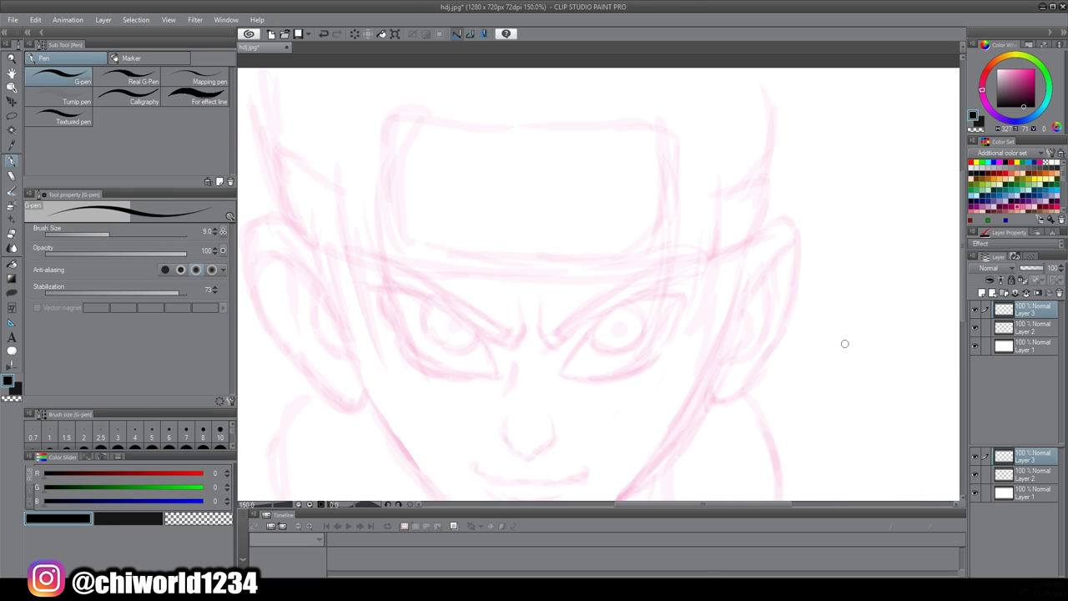
{"action": "mouse_move", "coordinate": [712, 167]}
{"action": "left_mouse_down"}
{"action": "mouse_move", "coordinate": [709, 262]}
{"action": "mouse_move", "coordinate": [675, 352]}
{"action": "left_mouse_up"}
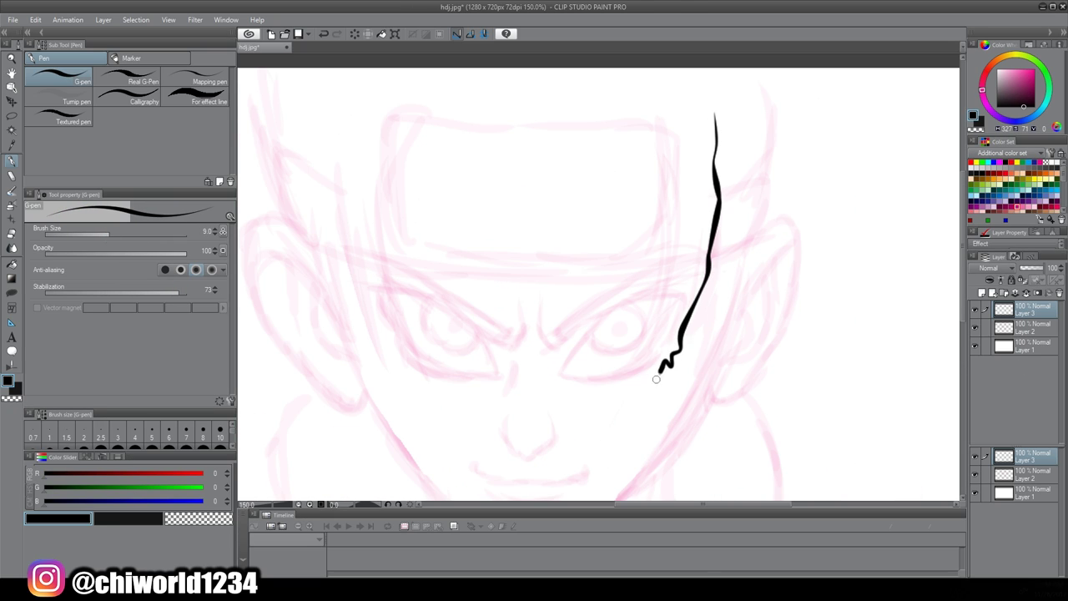
{"action": "left_click_drag", "start_coordinate": [176, 293], "coordinate": [159, 293]}
{"action": "mouse_move", "coordinate": [649, 390]}
{"action": "left_mouse_down"}
{"action": "mouse_move", "coordinate": [607, 369]}
{"action": "mouse_move", "coordinate": [652, 306]}
{"action": "mouse_move", "coordinate": [681, 146]}
{"action": "mouse_move", "coordinate": [673, 103]}
{"action": "left_mouse_up"}
{"action": "left_click_drag", "start_coordinate": [718, 165], "coordinate": [710, 71]}
{"action": "scroll", "coordinate": [605, 401], "scroll_direction": "down", "scroll_amount": 1}
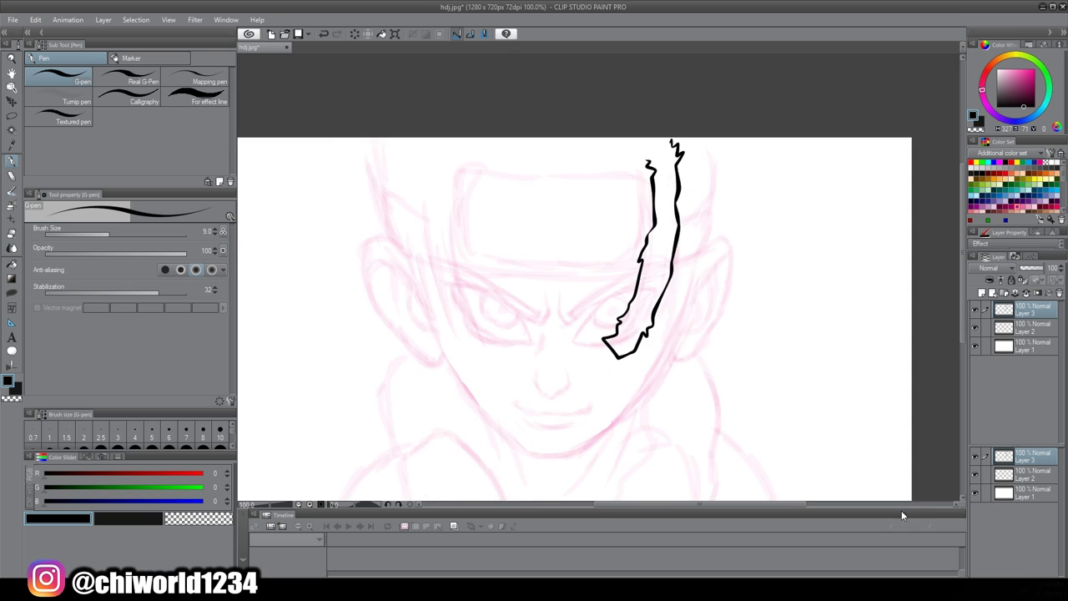
Ink the outline of the right eye where it emerges from behind the hair strand
{"action": "scroll", "coordinate": [688, 364], "scroll_direction": "up", "scroll_amount": 2}
{"action": "scroll", "coordinate": [687, 363], "scroll_direction": "up", "scroll_amount": 2}
{"action": "mouse_move", "coordinate": [564, 441]}
{"action": "left_mouse_down"}
{"action": "mouse_move", "coordinate": [467, 434]}
{"action": "mouse_move", "coordinate": [676, 223]}
{"action": "left_mouse_up"}
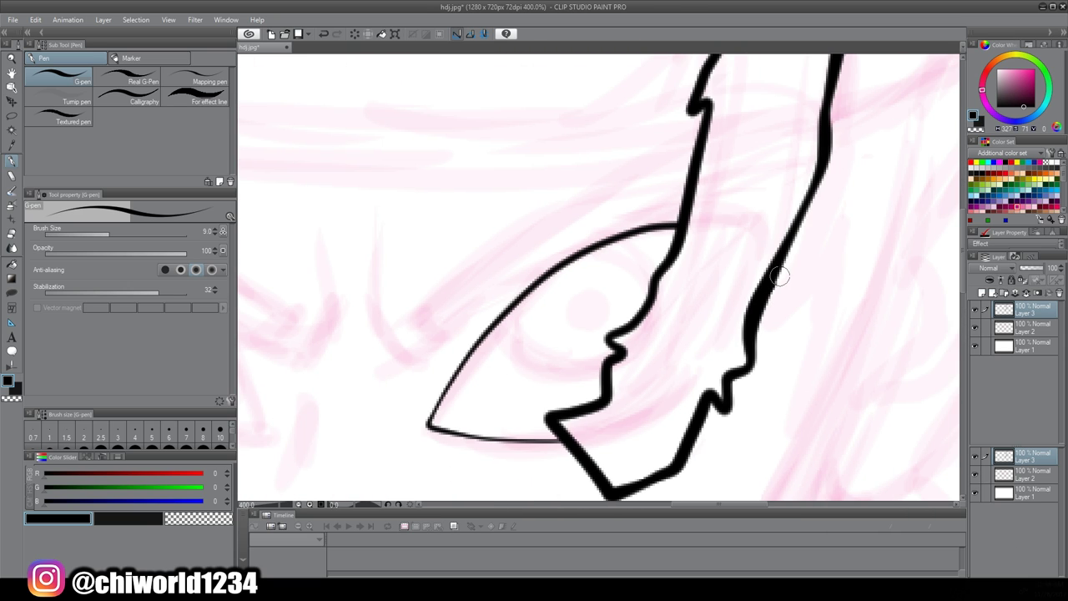
{"action": "left_click_drag", "start_coordinate": [779, 276], "coordinate": [783, 253]}
{"action": "scroll", "coordinate": [799, 424], "scroll_direction": "down", "scroll_amount": 4}
Ink the jagged hair strand hanging down beside the left eye
{"action": "scroll", "coordinate": [805, 412], "scroll_direction": "up", "scroll_amount": 2}
{"action": "mouse_move", "coordinate": [496, 431]}
{"action": "left_mouse_down"}
{"action": "mouse_move", "coordinate": [527, 396]}
{"action": "mouse_move", "coordinate": [517, 339]}
{"action": "mouse_move", "coordinate": [498, 305]}
{"action": "mouse_move", "coordinate": [488, 202]}
{"action": "mouse_move", "coordinate": [515, 123]}
{"action": "mouse_move", "coordinate": [549, 73]}
{"action": "left_mouse_up"}
{"action": "mouse_move", "coordinate": [527, 428]}
{"action": "left_mouse_down"}
{"action": "mouse_move", "coordinate": [478, 411]}
{"action": "mouse_move", "coordinate": [455, 366]}
{"action": "mouse_move", "coordinate": [441, 246]}
{"action": "mouse_move", "coordinate": [437, 171]}
{"action": "mouse_move", "coordinate": [493, 55]}
{"action": "left_mouse_up"}
{"action": "scroll", "coordinate": [773, 327], "scroll_direction": "down", "scroll_amount": 1}
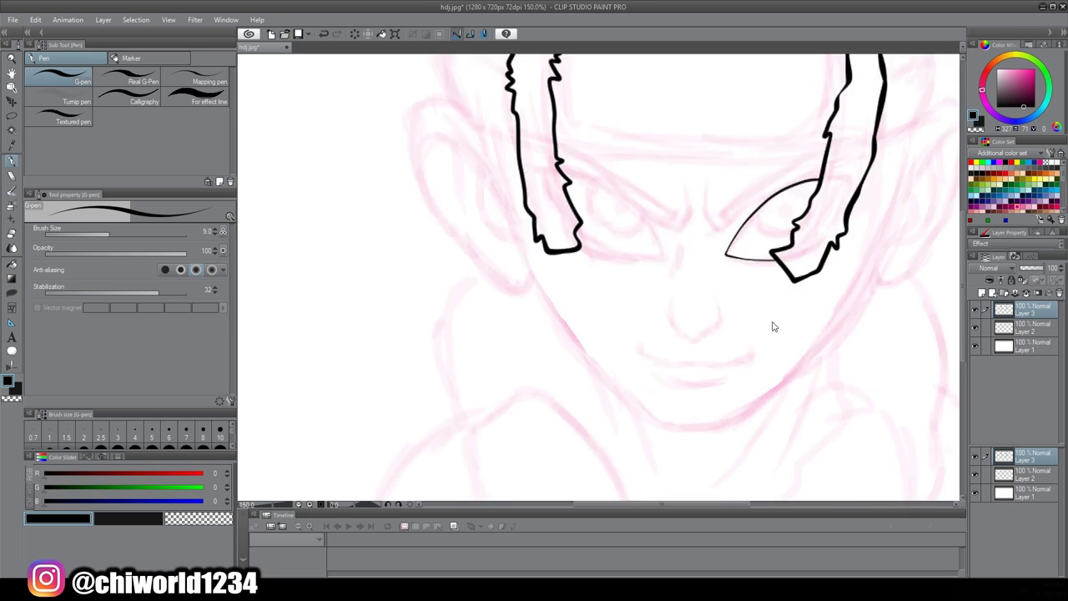
Ink the outline of the left eye, from the hair strand to its inner corner
{"action": "scroll", "coordinate": [773, 326], "scroll_direction": "up", "scroll_amount": 3}
{"action": "mouse_move", "coordinate": [422, 162]}
{"action": "left_mouse_down"}
{"action": "mouse_move", "coordinate": [570, 233]}
{"action": "mouse_move", "coordinate": [702, 397]}
{"action": "mouse_move", "coordinate": [594, 407]}
{"action": "mouse_move", "coordinate": [437, 165]}
{"action": "mouse_move", "coordinate": [575, 242]}
{"action": "mouse_move", "coordinate": [656, 327]}
{"action": "mouse_move", "coordinate": [668, 375]}
{"action": "left_mouse_up"}
{"action": "scroll", "coordinate": [829, 374], "scroll_direction": "down", "scroll_amount": 3}
{"action": "scroll", "coordinate": [829, 375], "scroll_direction": "up", "scroll_amount": 3}
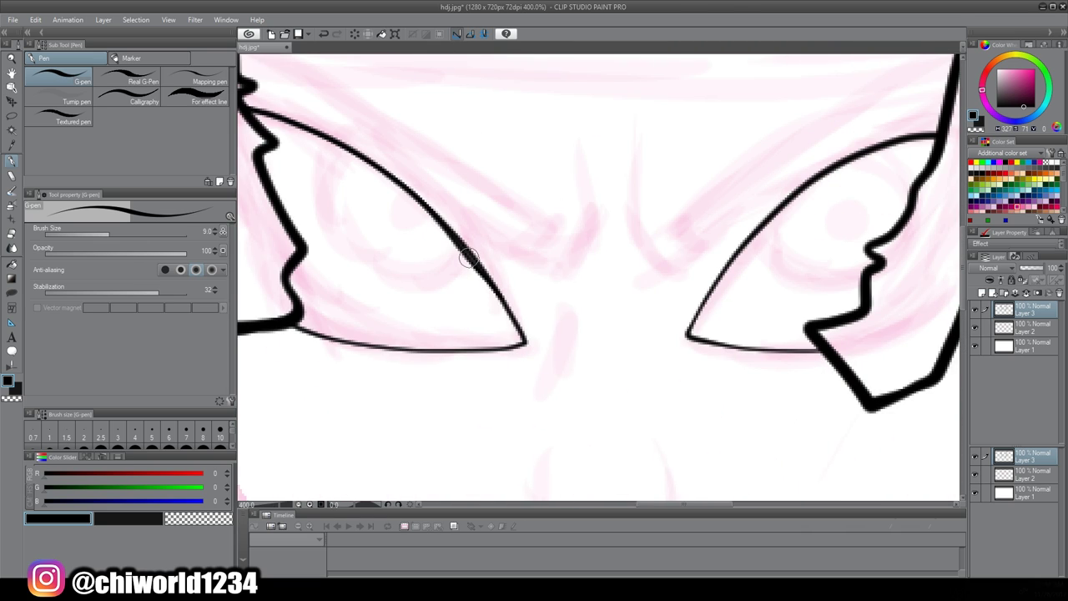
{"action": "mouse_move", "coordinate": [469, 258]}
{"action": "left_mouse_down"}
{"action": "mouse_move", "coordinate": [386, 177]}
{"action": "mouse_move", "coordinate": [256, 119]}
{"action": "left_mouse_up"}
Ink the curved iris outline inside each eye with the pen stabilization at 61
{"action": "scroll", "coordinate": [343, 413], "scroll_direction": "up", "scroll_amount": 1}
{"action": "mouse_move", "coordinate": [463, 311]}
{"action": "left_mouse_down"}
{"action": "mouse_move", "coordinate": [340, 297]}
{"action": "mouse_move", "coordinate": [342, 200]}
{"action": "left_mouse_up"}
{"action": "mouse_move", "coordinate": [766, 280]}
{"action": "left_mouse_down"}
{"action": "mouse_move", "coordinate": [782, 310]}
{"action": "mouse_move", "coordinate": [907, 231]}
{"action": "mouse_move", "coordinate": [914, 199]}
{"action": "left_mouse_up"}
{"action": "scroll", "coordinate": [856, 432], "scroll_direction": "down", "scroll_amount": 3}
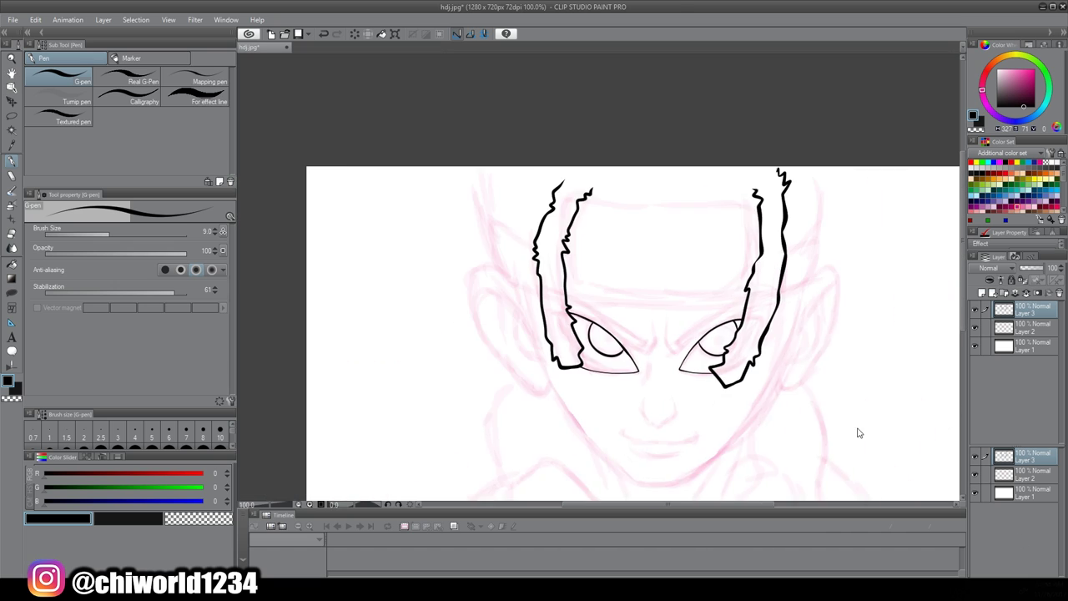
Ink the nose outline and the short crease lines at its bridge between the eyes
{"action": "scroll", "coordinate": [832, 414], "scroll_direction": "up", "scroll_amount": 3}
{"action": "scroll", "coordinate": [751, 359], "scroll_direction": "up", "scroll_amount": 1}
{"action": "mouse_move", "coordinate": [631, 284]}
{"action": "left_mouse_down"}
{"action": "mouse_move", "coordinate": [591, 323]}
{"action": "mouse_move", "coordinate": [521, 323]}
{"action": "mouse_move", "coordinate": [484, 274]}
{"action": "mouse_move", "coordinate": [502, 241]}
{"action": "left_mouse_up"}
{"action": "scroll", "coordinate": [509, 250], "scroll_direction": "up", "scroll_amount": 2}
{"action": "left_click_drag", "start_coordinate": [513, 281], "coordinate": [503, 189]}
{"action": "scroll", "coordinate": [488, 162], "scroll_direction": "up", "scroll_amount": 2}
{"action": "left_click_drag", "start_coordinate": [628, 284], "coordinate": [599, 154]}
{"action": "left_click_drag", "start_coordinate": [516, 288], "coordinate": [535, 210]}
Ink the mouth line with its curled corners and a short lower lip line beneath it
{"action": "scroll", "coordinate": [789, 370], "scroll_direction": "down", "scroll_amount": 3}
{"action": "scroll", "coordinate": [604, 345], "scroll_direction": "up", "scroll_amount": 3}
{"action": "mouse_move", "coordinate": [398, 268]}
{"action": "left_mouse_down"}
{"action": "mouse_move", "coordinate": [601, 294]}
{"action": "mouse_move", "coordinate": [742, 278]}
{"action": "mouse_move", "coordinate": [636, 295]}
{"action": "left_mouse_up"}
{"action": "left_click_drag", "start_coordinate": [632, 359], "coordinate": [484, 342]}
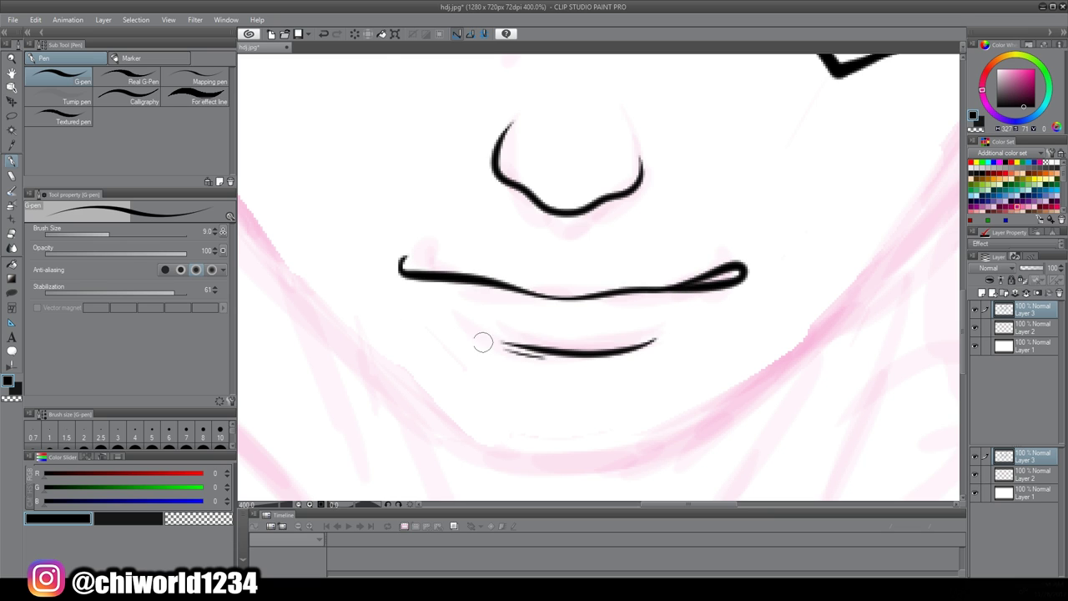
Ink both slanted eyebrows and the headband's curved lower edge between the two hair strands
{"action": "scroll", "coordinate": [751, 341], "scroll_direction": "down", "scroll_amount": 3}
{"action": "scroll", "coordinate": [751, 333], "scroll_direction": "up", "scroll_amount": 4}
{"action": "mouse_move", "coordinate": [849, 264]}
{"action": "left_mouse_down"}
{"action": "mouse_move", "coordinate": [807, 273]}
{"action": "mouse_move", "coordinate": [561, 411]}
{"action": "mouse_move", "coordinate": [572, 375]}
{"action": "mouse_move", "coordinate": [845, 220]}
{"action": "left_mouse_up"}
{"action": "scroll", "coordinate": [764, 380], "scroll_direction": "down", "scroll_amount": 3}
{"action": "scroll", "coordinate": [701, 394], "scroll_direction": "up", "scroll_amount": 3}
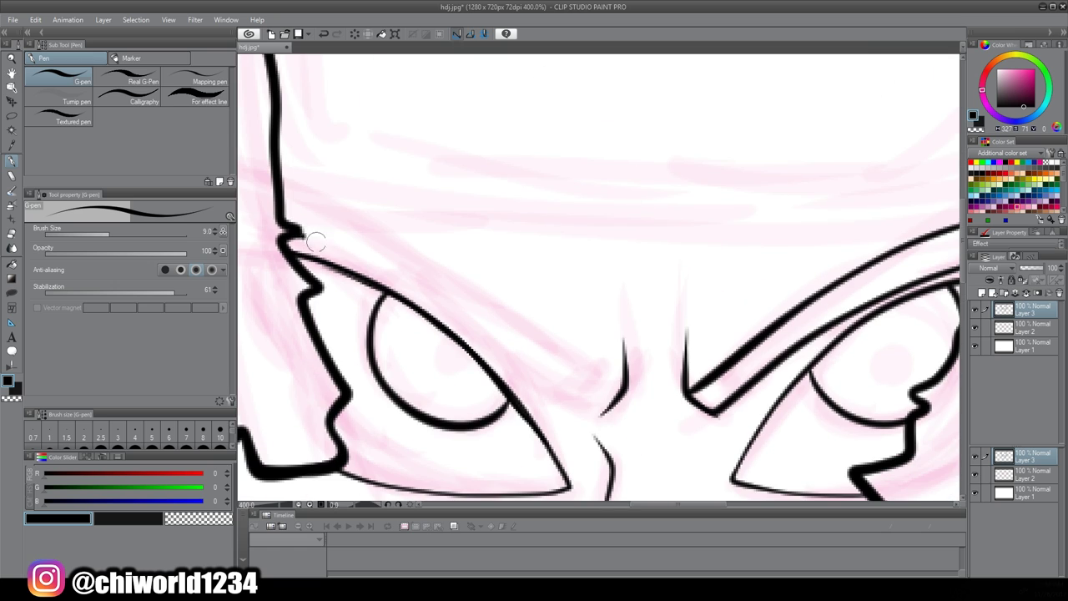
{"action": "mouse_move", "coordinate": [300, 238]}
{"action": "left_mouse_down"}
{"action": "mouse_move", "coordinate": [609, 404]}
{"action": "mouse_move", "coordinate": [609, 378]}
{"action": "mouse_move", "coordinate": [280, 178]}
{"action": "left_mouse_up"}
{"action": "scroll", "coordinate": [477, 407], "scroll_direction": "down", "scroll_amount": 3}
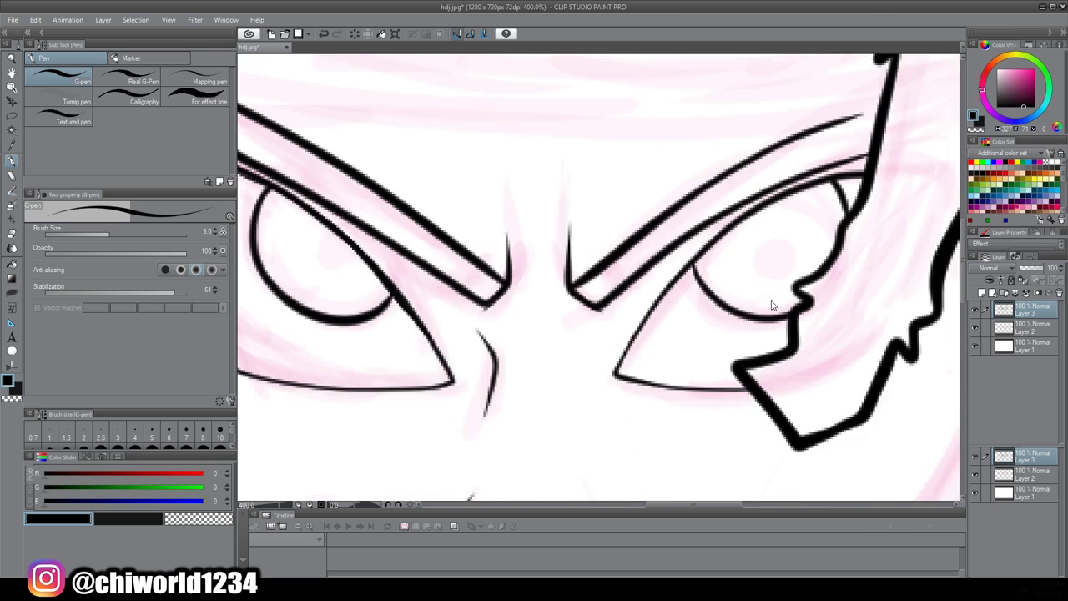
{"action": "mouse_move", "coordinate": [438, 299]}
{"action": "left_mouse_down"}
{"action": "mouse_move", "coordinate": [610, 336]}
{"action": "mouse_move", "coordinate": [800, 316]}
{"action": "left_mouse_up"}
{"action": "scroll", "coordinate": [790, 415], "scroll_direction": "down", "scroll_amount": 2}
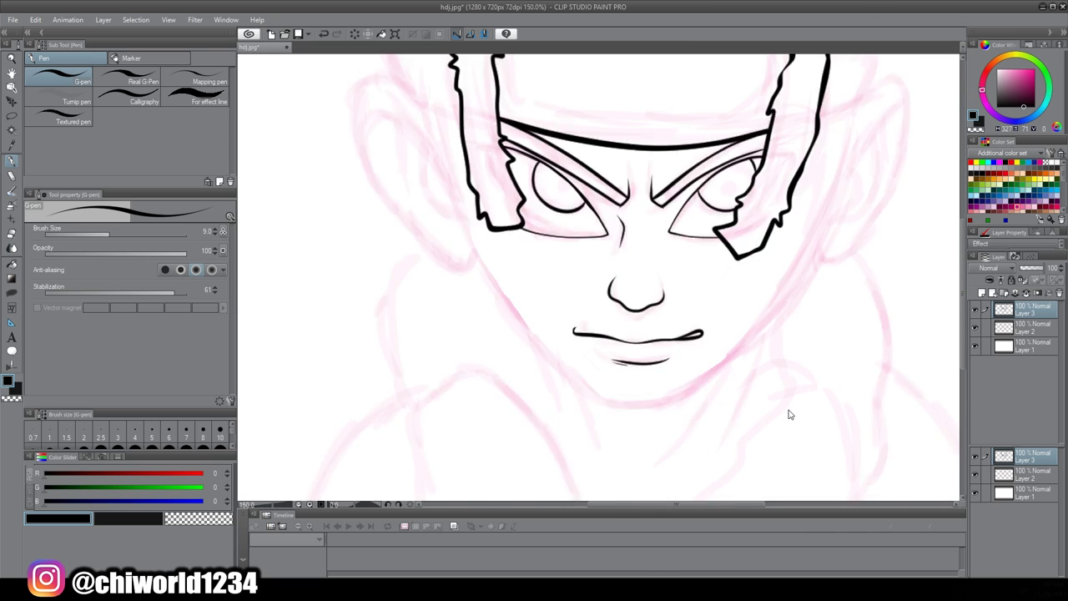
Fill in a small round black pupil in each eye and thicken the upper eyelid lines
{"action": "scroll", "coordinate": [787, 409], "scroll_direction": "up", "scroll_amount": 3}
{"action": "left_click_drag", "start_coordinate": [654, 195], "coordinate": [765, 412]}
{"action": "mouse_move", "coordinate": [847, 261]}
{"action": "left_mouse_down"}
{"action": "mouse_move", "coordinate": [862, 253]}
{"action": "mouse_move", "coordinate": [853, 255]}
{"action": "left_mouse_up"}
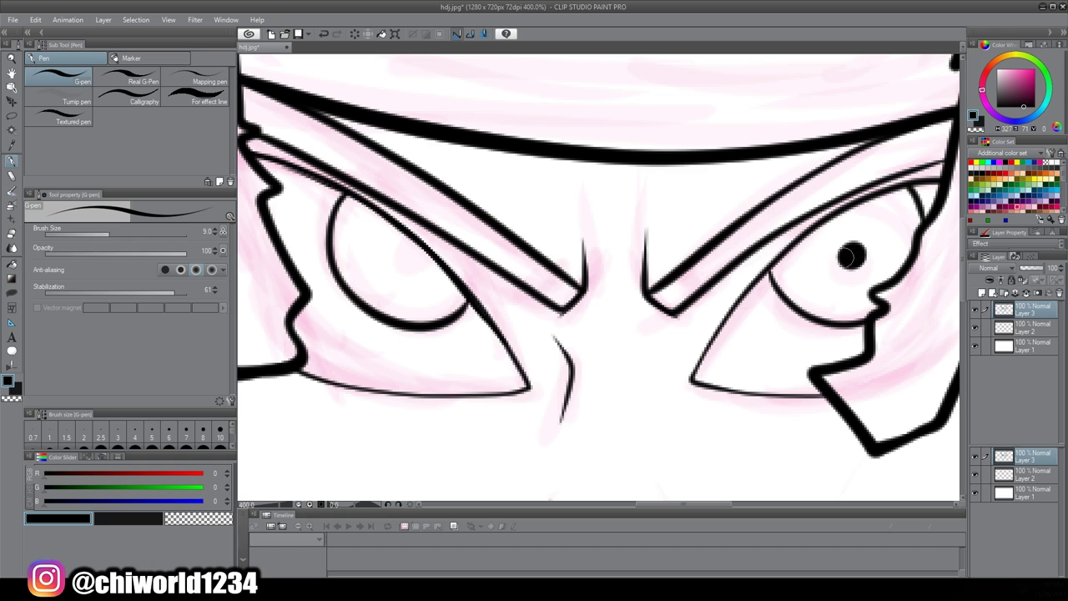
{"action": "left_click_drag", "start_coordinate": [392, 261], "coordinate": [399, 263]}
{"action": "scroll", "coordinate": [760, 458], "scroll_direction": "down", "scroll_amount": 4}
{"action": "scroll", "coordinate": [759, 459], "scroll_direction": "up", "scroll_amount": 4}
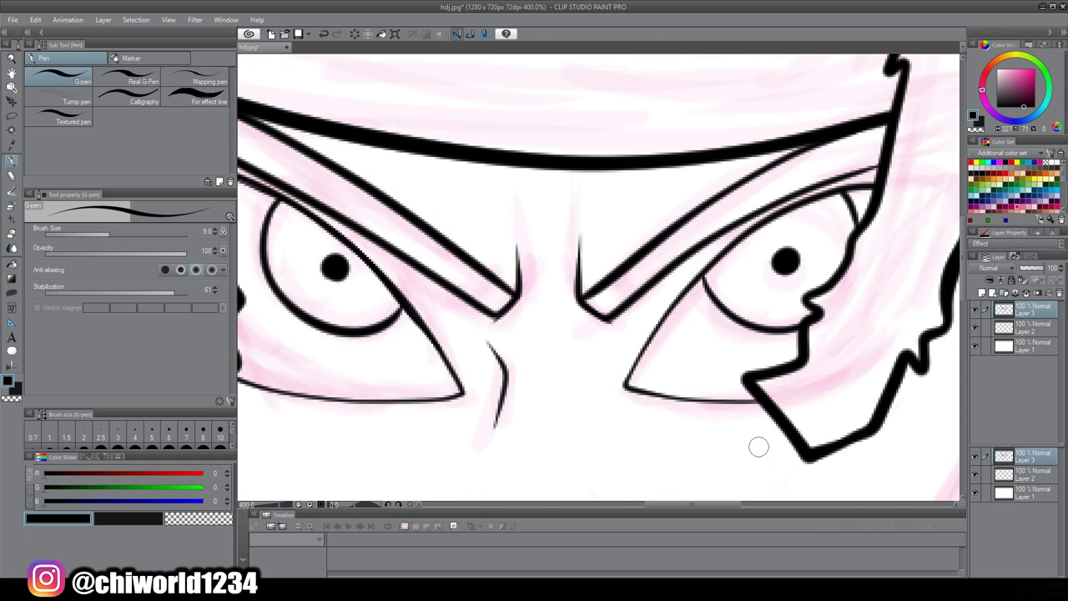
{"action": "scroll", "coordinate": [758, 443], "scroll_direction": "down", "scroll_amount": 4}
{"action": "scroll", "coordinate": [758, 443], "scroll_direction": "up", "scroll_amount": 4}
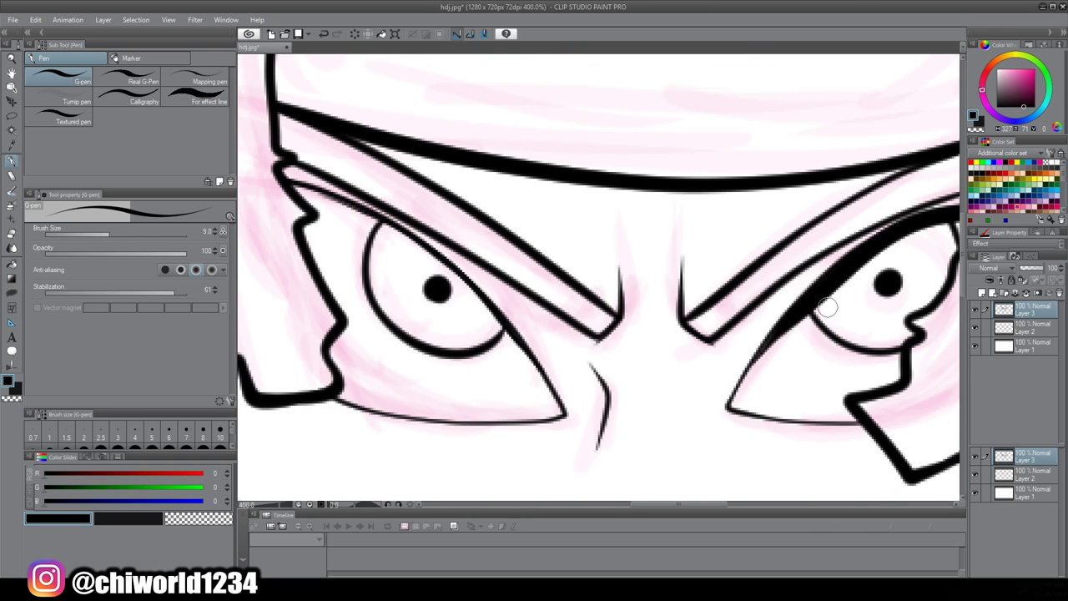
{"action": "scroll", "coordinate": [659, 432], "scroll_direction": "down", "scroll_amount": 4}
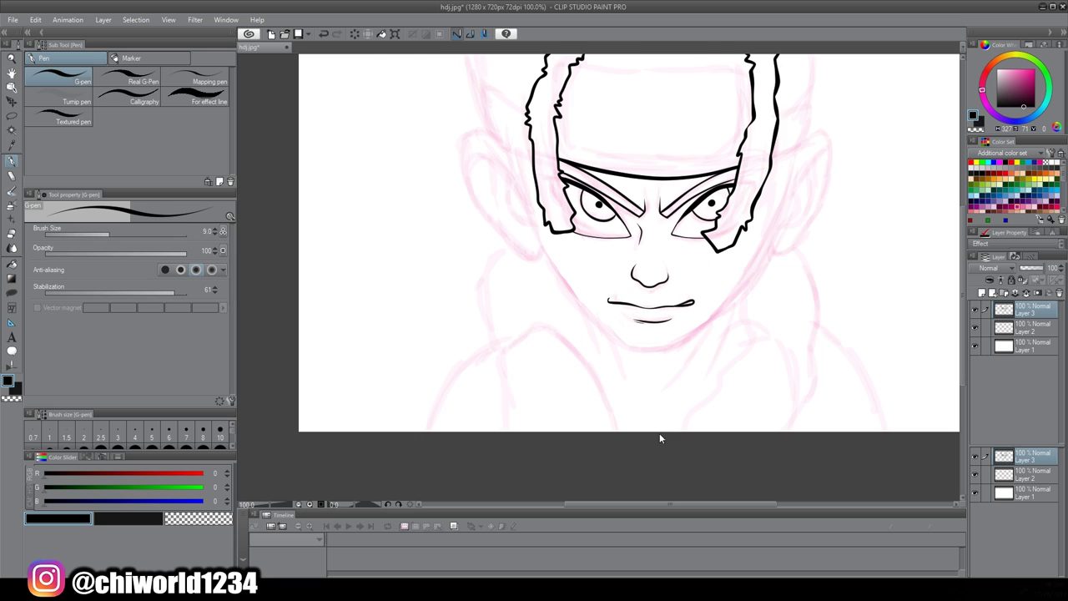
{"action": "scroll", "coordinate": [660, 433], "scroll_direction": "up", "scroll_amount": 1}
{"action": "left_click_drag", "start_coordinate": [777, 232], "coordinate": [756, 285]}
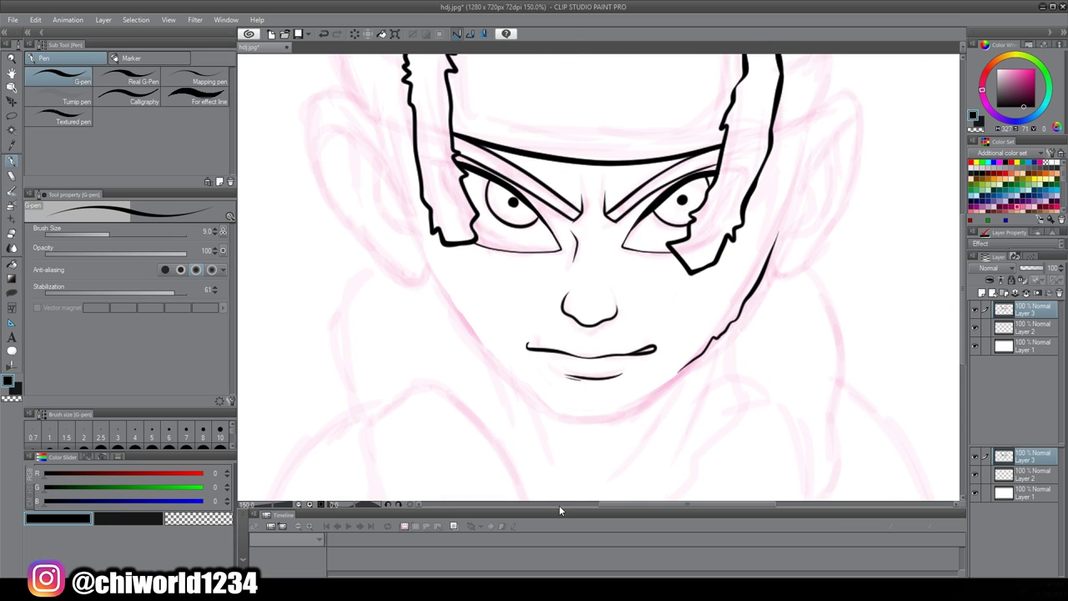
{"action": "key", "text": "ctrl+z"}
Set the pen stabilization to 8 and ink the beard's jagged inner edge along the jaw and chin
{"action": "left_click_drag", "start_coordinate": [173, 292], "coordinate": [123, 292]}
{"action": "mouse_move", "coordinate": [774, 236]}
{"action": "left_mouse_down"}
{"action": "mouse_move", "coordinate": [678, 365]}
{"action": "mouse_move", "coordinate": [626, 408]}
{"action": "mouse_move", "coordinate": [528, 391]}
{"action": "left_mouse_up"}
{"action": "left_click_drag", "start_coordinate": [492, 355], "coordinate": [419, 227]}
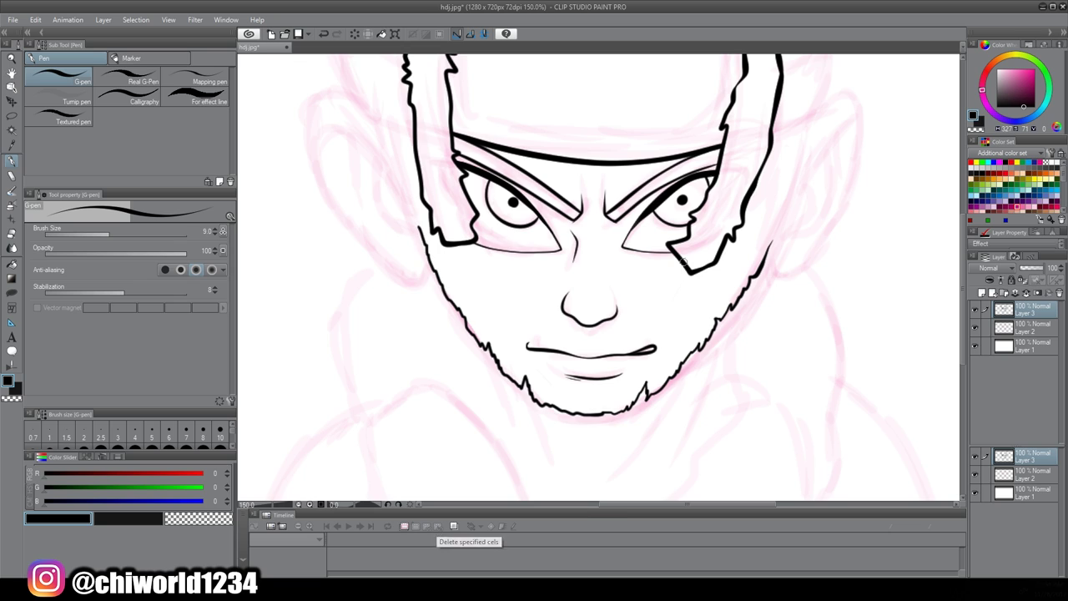
Ink the beard's jagged outer edge below the jaw, running from one side of the face to the other
{"action": "left_click_drag", "start_coordinate": [684, 262], "coordinate": [691, 244]}
{"action": "mouse_move", "coordinate": [782, 219]}
{"action": "left_mouse_down"}
{"action": "mouse_move", "coordinate": [776, 285]}
{"action": "mouse_move", "coordinate": [757, 329]}
{"action": "mouse_move", "coordinate": [646, 452]}
{"action": "mouse_move", "coordinate": [608, 470]}
{"action": "mouse_move", "coordinate": [531, 441]}
{"action": "mouse_move", "coordinate": [468, 363]}
{"action": "mouse_move", "coordinate": [417, 246]}
{"action": "left_mouse_up"}
{"action": "scroll", "coordinate": [813, 369], "scroll_direction": "down", "scroll_amount": 2}
Ink a thin moustache of short slanted hair strokes above both halves of the mouth
{"action": "scroll", "coordinate": [813, 369], "scroll_direction": "up", "scroll_amount": 3}
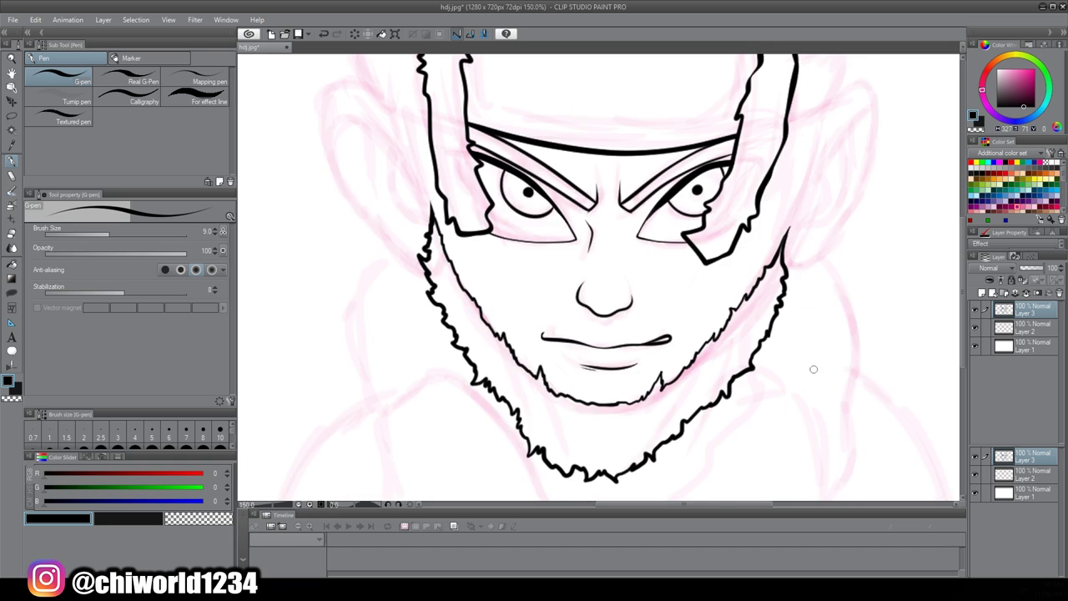
{"action": "left_click_drag", "start_coordinate": [574, 327], "coordinate": [556, 335]}
{"action": "left_click_drag", "start_coordinate": [565, 329], "coordinate": [548, 335]}
{"action": "left_click_drag", "start_coordinate": [554, 328], "coordinate": [539, 335]}
{"action": "left_click_drag", "start_coordinate": [544, 328], "coordinate": [529, 335]}
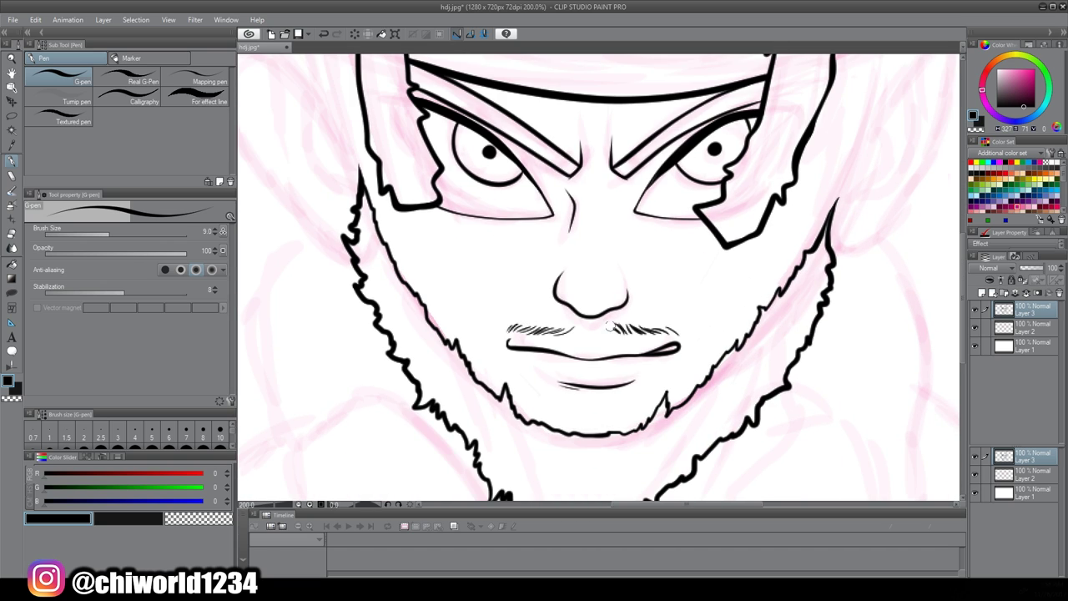
Ink three whisker marks on each cheek, running inward from the beard edge
{"action": "left_click_drag", "start_coordinate": [407, 288], "coordinate": [455, 268]}
{"action": "left_click_drag", "start_coordinate": [382, 242], "coordinate": [469, 237]}
{"action": "left_click_drag", "start_coordinate": [746, 342], "coordinate": [706, 302]}
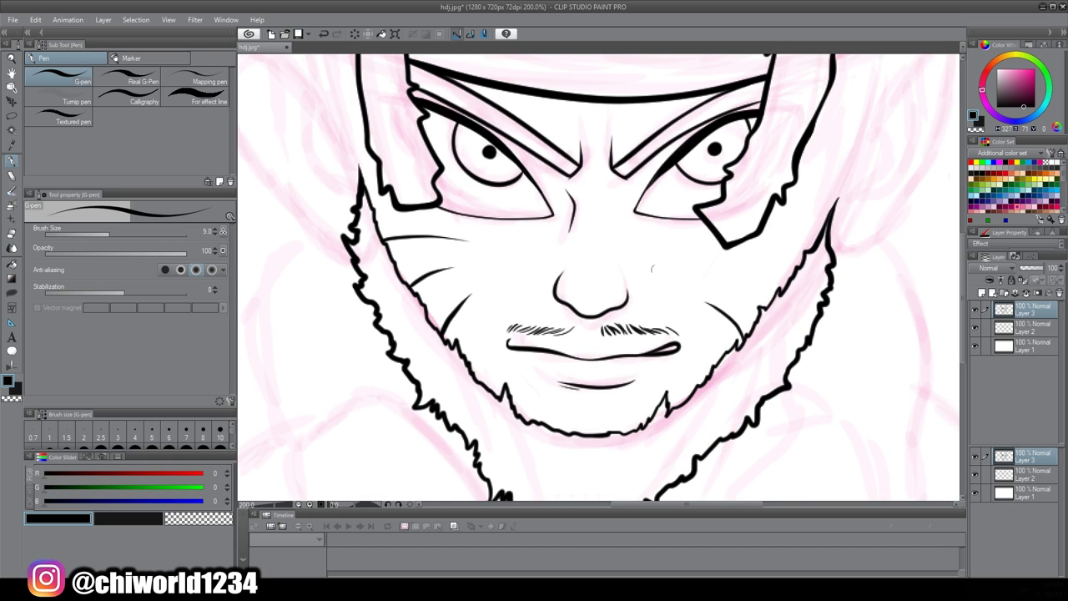
{"action": "scroll", "coordinate": [417, 477], "scroll_direction": "down", "scroll_amount": 2}
Raise the pen stabilization and ink the headband's lower edge and fold to the right of the right hair strand
{"action": "left_click", "coordinate": [134, 292]}
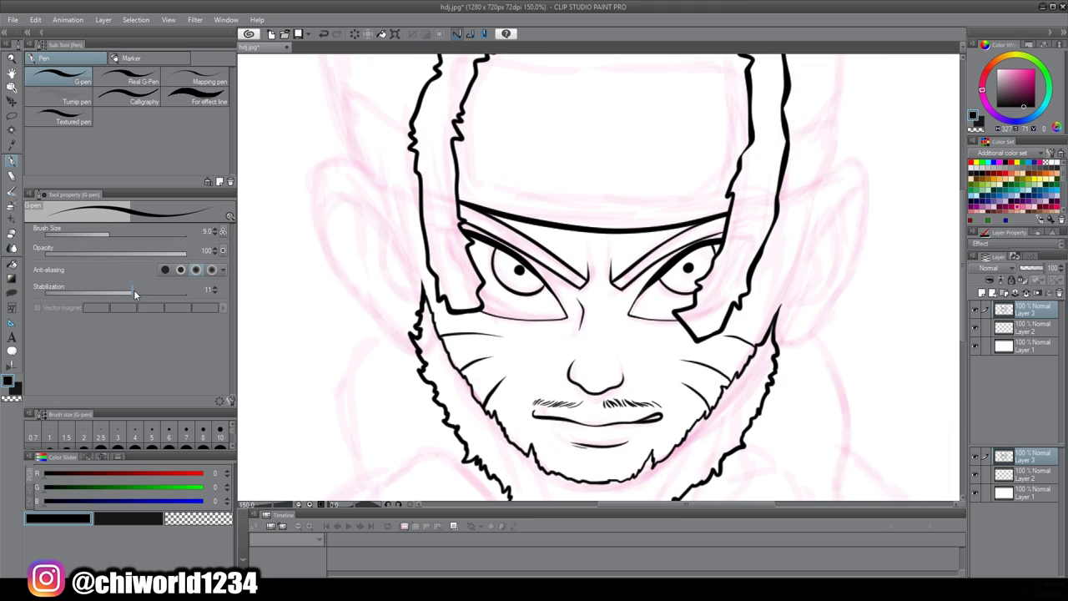
{"action": "mouse_move", "coordinate": [781, 198]}
{"action": "left_mouse_down"}
{"action": "mouse_move", "coordinate": [831, 169]}
{"action": "mouse_move", "coordinate": [837, 129]}
{"action": "left_mouse_up"}
{"action": "left_click_drag", "start_coordinate": [791, 171], "coordinate": [843, 96]}
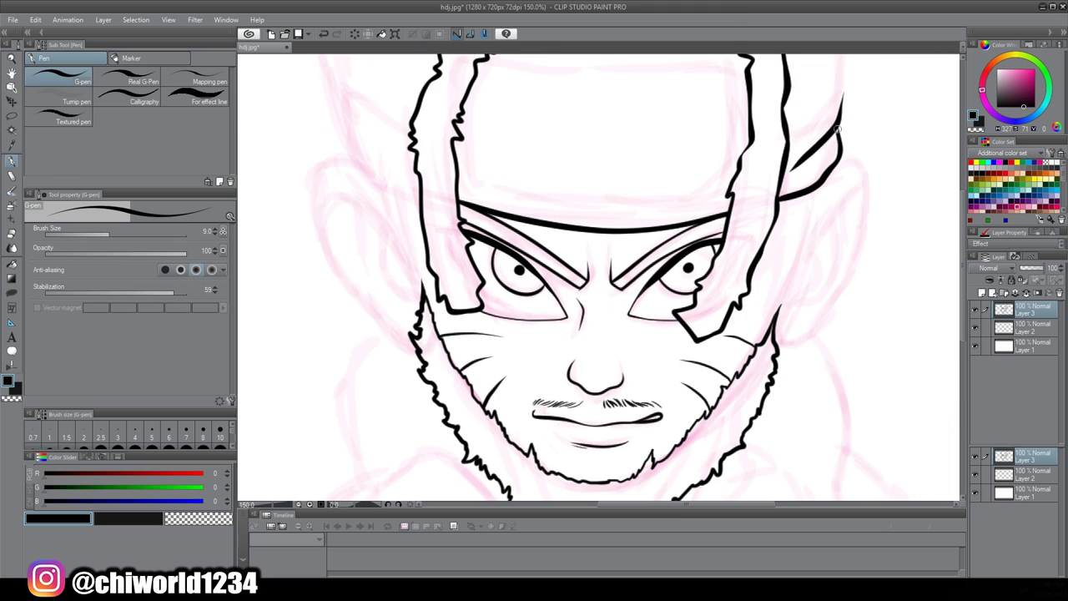
Ink the headband's edge and fold on the left side of the head, and the pointed sideburn beneath its right side
{"action": "scroll", "coordinate": [750, 154], "scroll_direction": "up", "scroll_amount": 2}
{"action": "left_click_drag", "start_coordinate": [420, 308], "coordinate": [349, 255]}
{"action": "left_click_drag", "start_coordinate": [402, 279], "coordinate": [340, 214]}
{"action": "key", "text": "ctrl+z"}
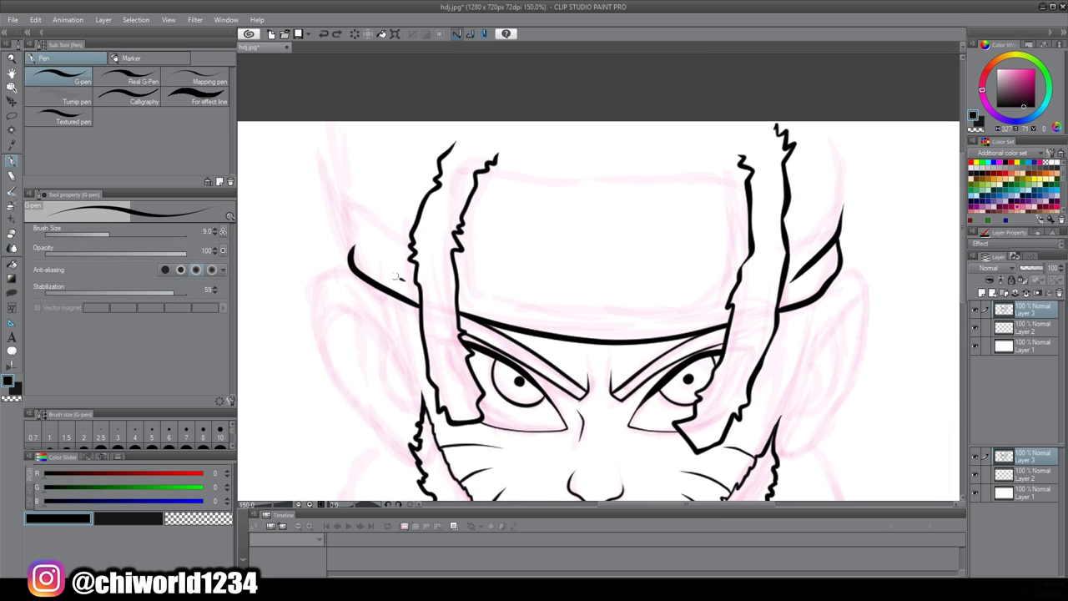
{"action": "left_click_drag", "start_coordinate": [403, 280], "coordinate": [347, 194]}
{"action": "mouse_move", "coordinate": [834, 228]}
{"action": "left_mouse_down"}
{"action": "mouse_move", "coordinate": [845, 171]}
{"action": "mouse_move", "coordinate": [773, 275]}
{"action": "left_mouse_up"}
{"action": "scroll", "coordinate": [690, 289], "scroll_direction": "down", "scroll_amount": 3}
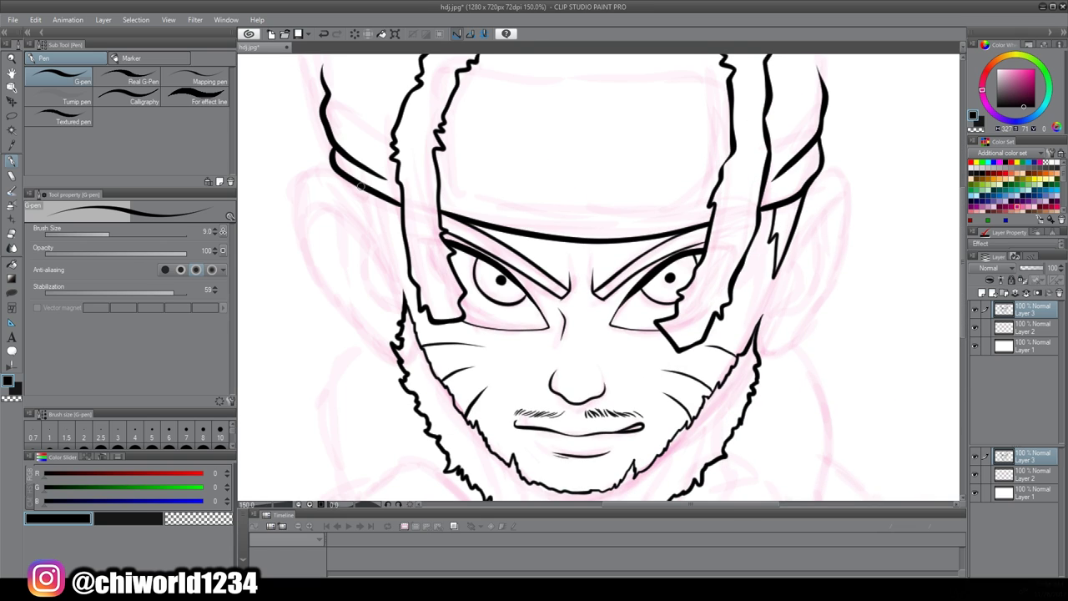
Ink the pointed sideburn beneath the headband's left side and the outer contours of both ears
{"action": "left_click_drag", "start_coordinate": [360, 185], "coordinate": [392, 223]}
{"action": "scroll", "coordinate": [667, 341], "scroll_direction": "down", "scroll_amount": 2}
{"action": "scroll", "coordinate": [668, 344], "scroll_direction": "up", "scroll_amount": 2}
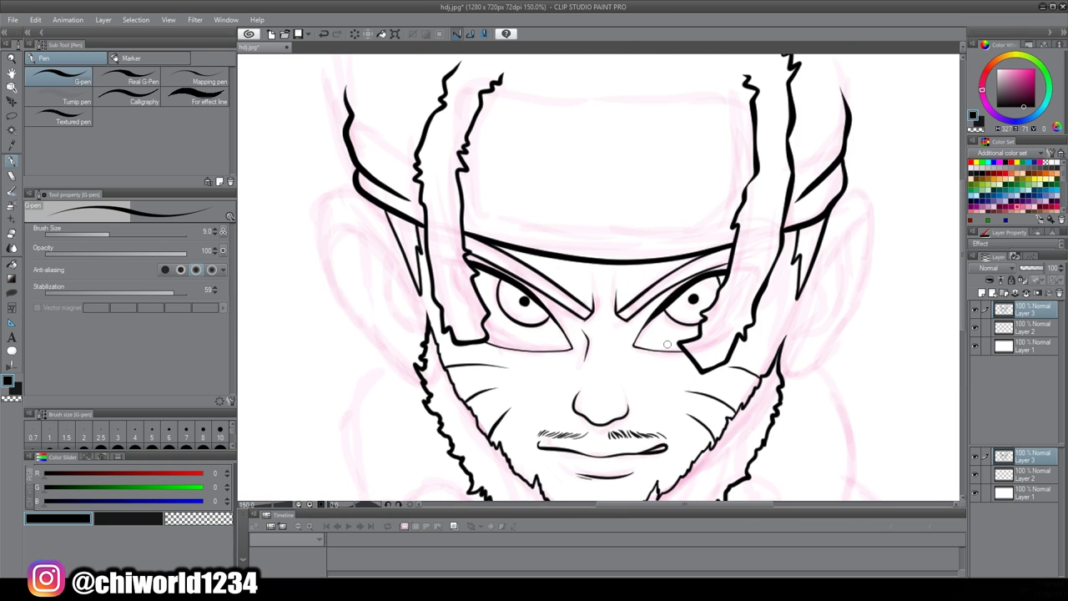
{"action": "mouse_move", "coordinate": [778, 372]}
{"action": "left_mouse_down"}
{"action": "mouse_move", "coordinate": [816, 357]}
{"action": "mouse_move", "coordinate": [868, 200]}
{"action": "left_mouse_up"}
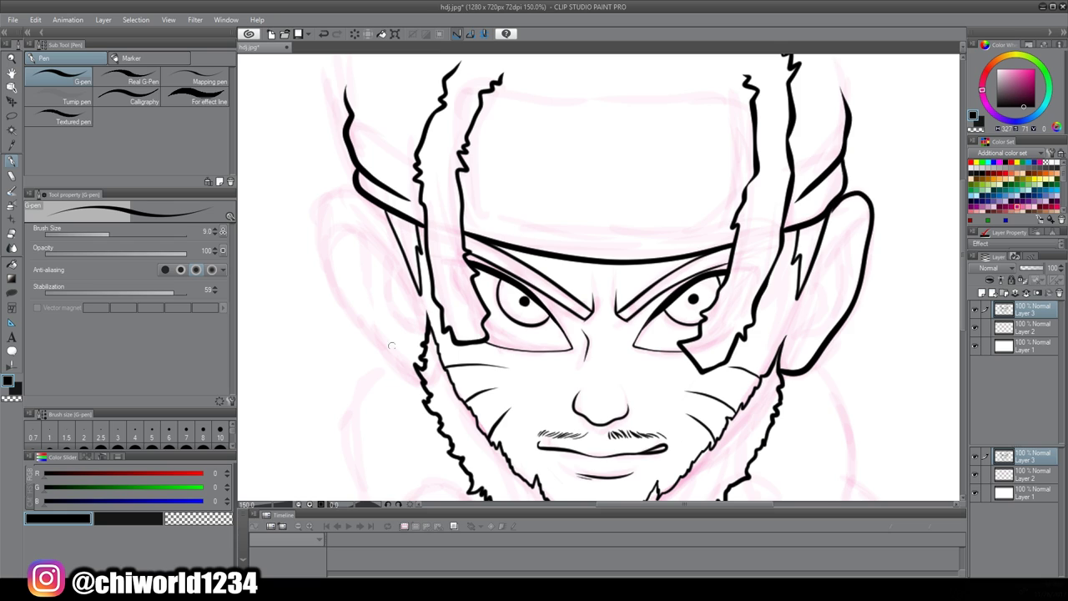
{"action": "mouse_move", "coordinate": [397, 359]}
{"action": "left_mouse_down"}
{"action": "mouse_move", "coordinate": [327, 224]}
{"action": "mouse_move", "coordinate": [367, 185]}
{"action": "left_mouse_up"}
Ink the inner folds and short cartilage strokes inside both ears
{"action": "scroll", "coordinate": [713, 360], "scroll_direction": "down", "scroll_amount": 3}
{"action": "scroll", "coordinate": [738, 306], "scroll_direction": "up", "scroll_amount": 3}
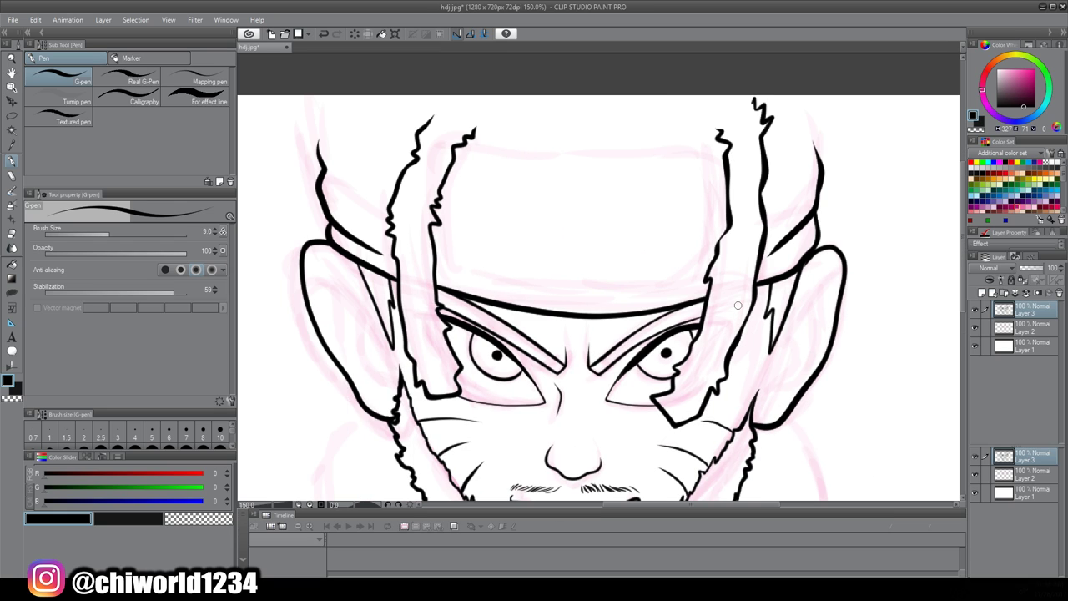
{"action": "left_click_drag", "start_coordinate": [779, 362], "coordinate": [822, 271]}
{"action": "mouse_move", "coordinate": [387, 361]}
{"action": "left_mouse_down"}
{"action": "mouse_move", "coordinate": [336, 267]}
{"action": "mouse_move", "coordinate": [310, 289]}
{"action": "left_mouse_up"}
{"action": "left_click_drag", "start_coordinate": [802, 298], "coordinate": [762, 386]}
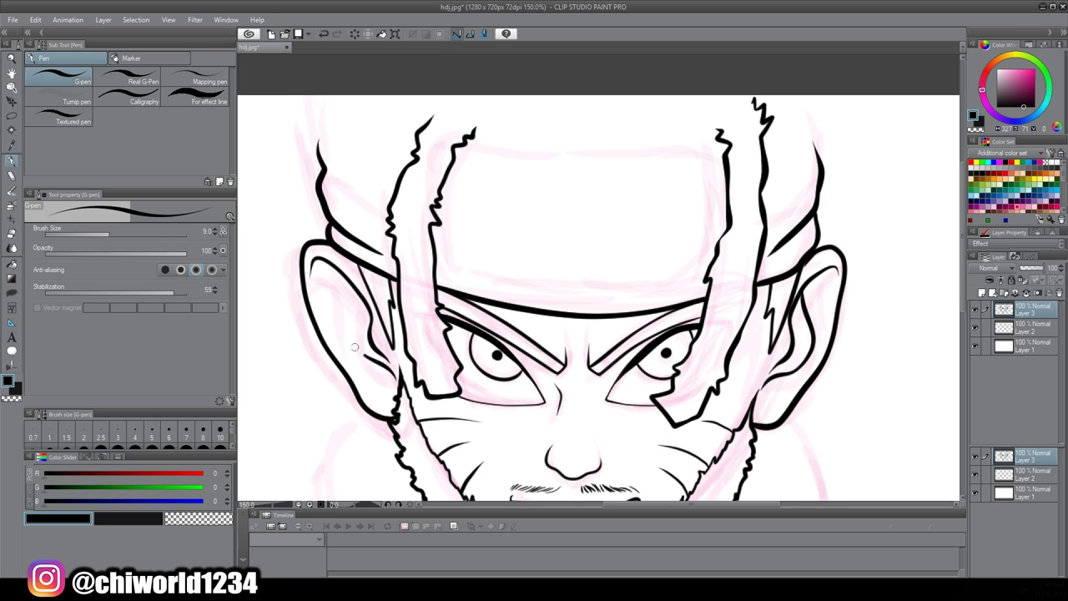
{"action": "left_click_drag", "start_coordinate": [355, 347], "coordinate": [347, 288]}
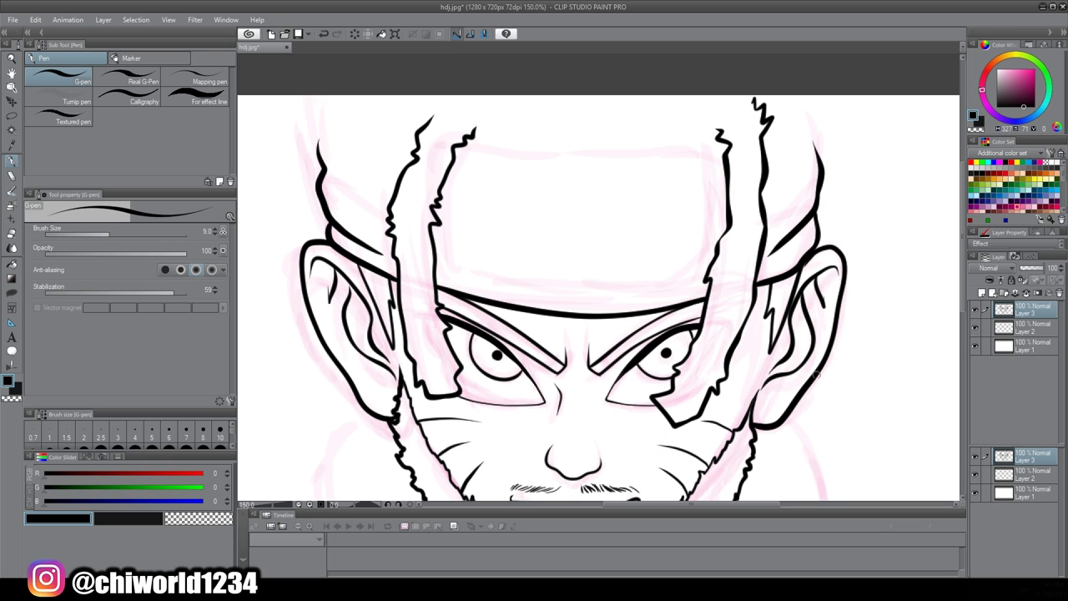
Ink the neck and collarbone lines beneath the beard and the rounded jacket flaps on both sides of the neck
{"action": "scroll", "coordinate": [660, 484], "scroll_direction": "down", "scroll_amount": 2}
{"action": "scroll", "coordinate": [660, 484], "scroll_direction": "down", "scroll_amount": 3}
{"action": "scroll", "coordinate": [724, 320], "scroll_direction": "up", "scroll_amount": 2}
{"action": "scroll", "coordinate": [724, 321], "scroll_direction": "down", "scroll_amount": 1}
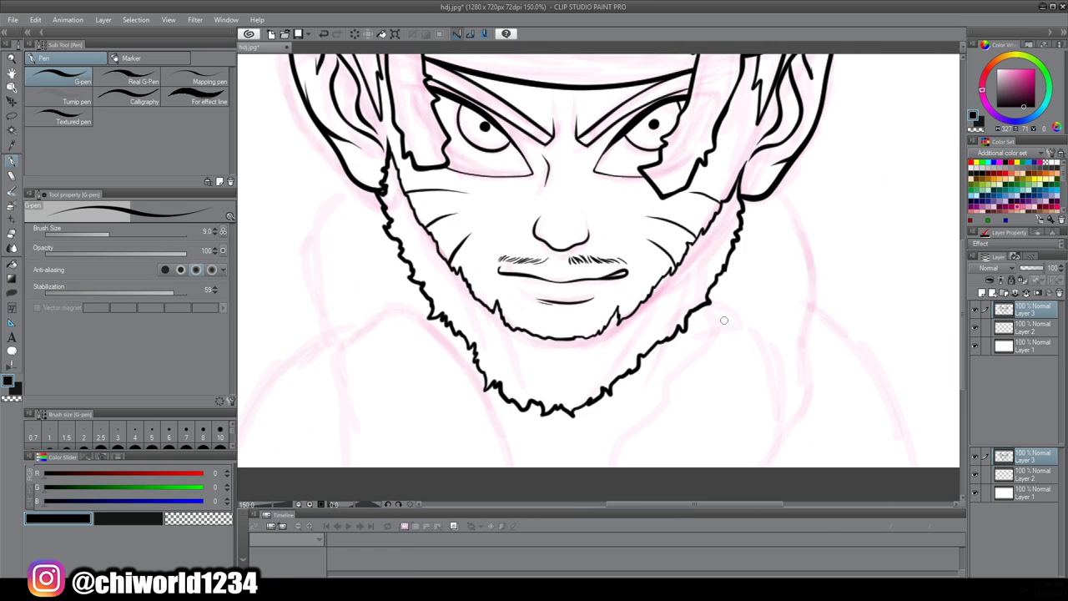
{"action": "left_click_drag", "start_coordinate": [691, 312], "coordinate": [653, 407]}
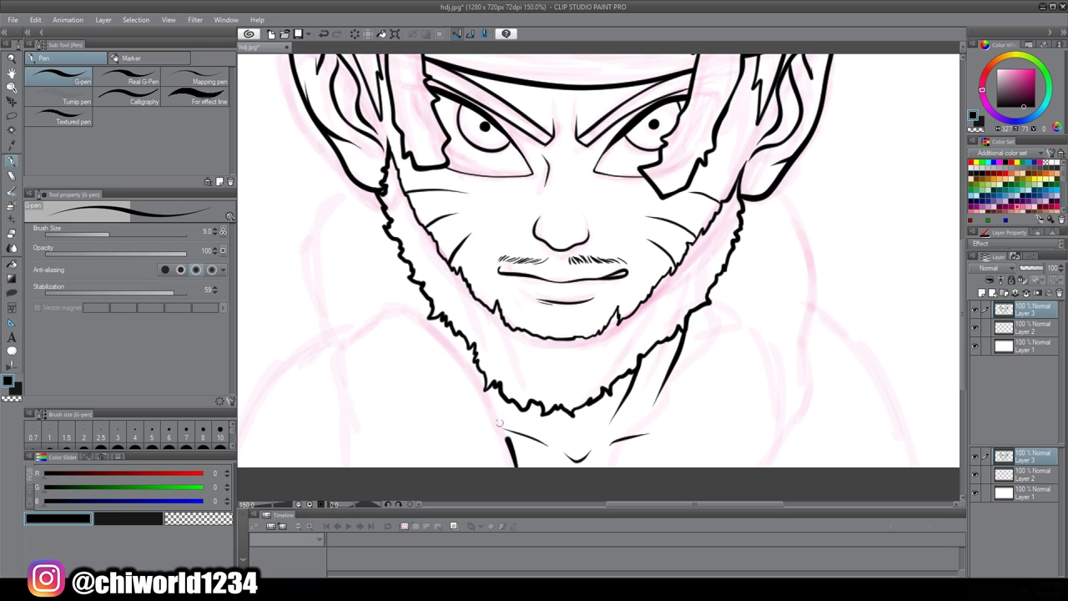
{"action": "mouse_move", "coordinate": [499, 423]}
{"action": "left_mouse_down"}
{"action": "mouse_move", "coordinate": [349, 340]}
{"action": "mouse_move", "coordinate": [344, 430]}
{"action": "mouse_move", "coordinate": [361, 466]}
{"action": "left_mouse_up"}
{"action": "mouse_move", "coordinate": [636, 465]}
{"action": "left_mouse_down"}
{"action": "mouse_move", "coordinate": [697, 336]}
{"action": "mouse_move", "coordinate": [777, 358]}
{"action": "mouse_move", "coordinate": [766, 466]}
{"action": "left_mouse_up"}
Ink the puffy ridged collar on both sides of the jaw, including its curved fold lines
{"action": "scroll", "coordinate": [868, 408], "scroll_direction": "down", "scroll_amount": 3}
{"action": "scroll", "coordinate": [832, 406], "scroll_direction": "up", "scroll_amount": 3}
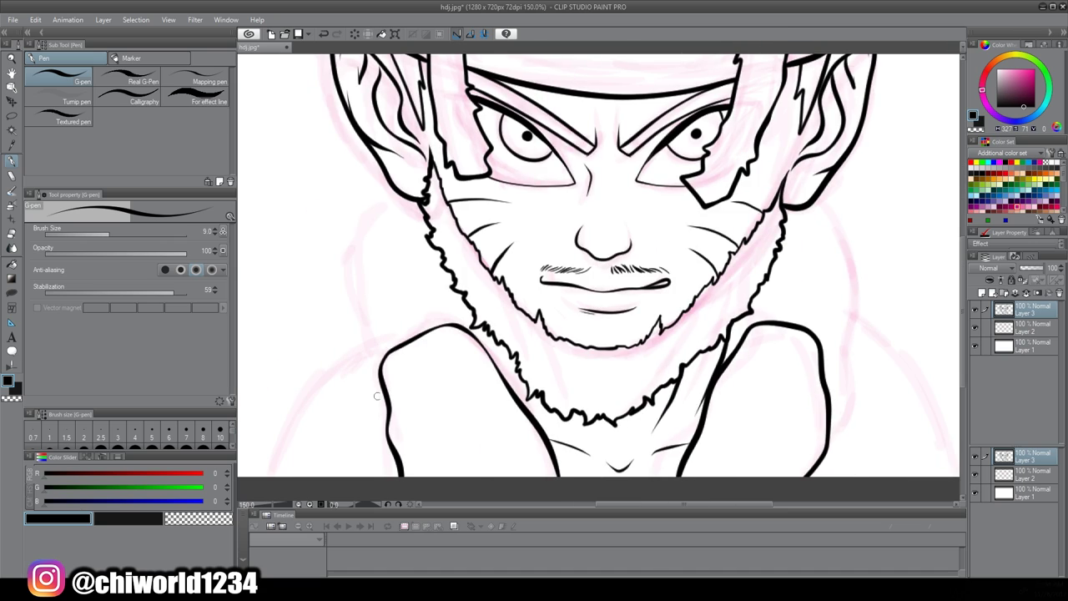
{"action": "mouse_move", "coordinate": [377, 396]}
{"action": "left_mouse_down"}
{"action": "mouse_move", "coordinate": [380, 328]}
{"action": "mouse_move", "coordinate": [342, 275]}
{"action": "mouse_move", "coordinate": [349, 246]}
{"action": "left_mouse_up"}
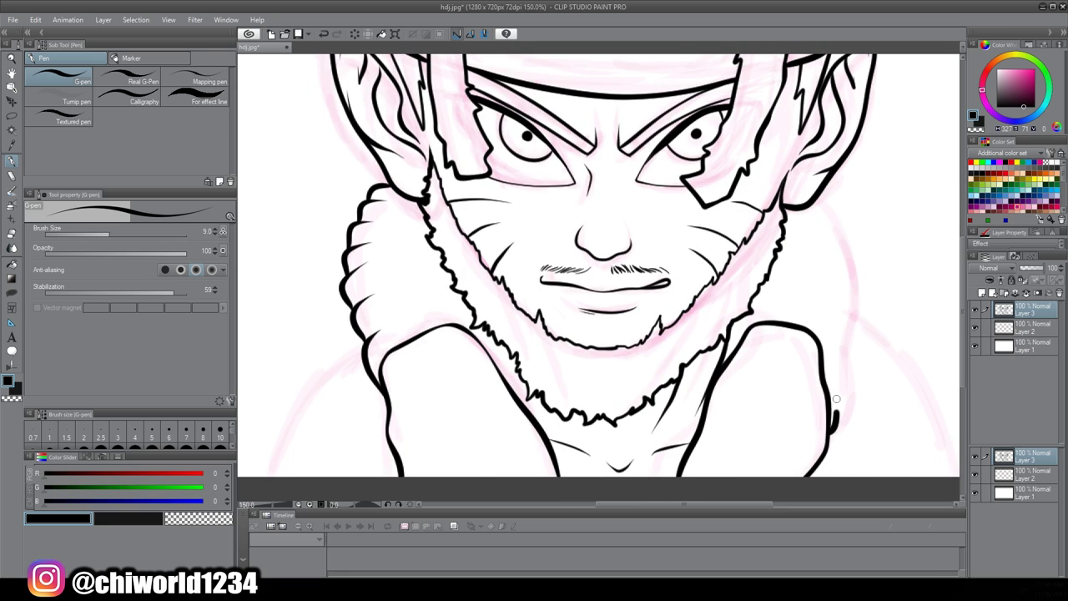
{"action": "mouse_move", "coordinate": [836, 399]}
{"action": "left_mouse_down"}
{"action": "mouse_move", "coordinate": [832, 302]}
{"action": "mouse_move", "coordinate": [845, 284]}
{"action": "mouse_move", "coordinate": [840, 233]}
{"action": "mouse_move", "coordinate": [821, 197]}
{"action": "left_mouse_up"}
{"action": "scroll", "coordinate": [781, 307], "scroll_direction": "down", "scroll_amount": 1}
{"action": "scroll", "coordinate": [803, 420], "scroll_direction": "up", "scroll_amount": 1}
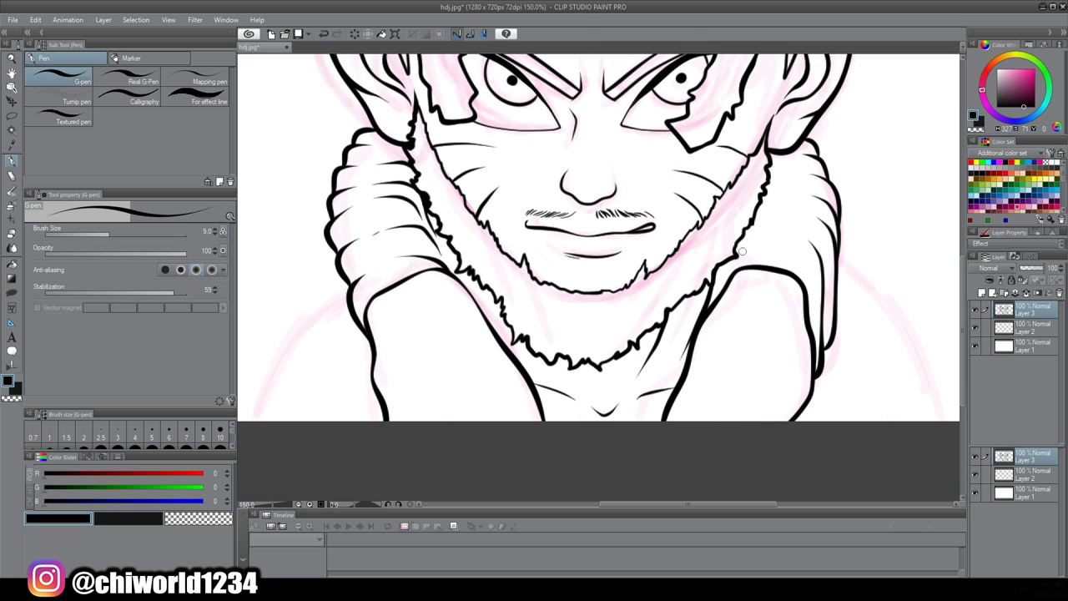
Ink the curved shoulder outline running from the collar down to the canvas's lower edge
{"action": "scroll", "coordinate": [652, 348], "scroll_direction": "down", "scroll_amount": 2}
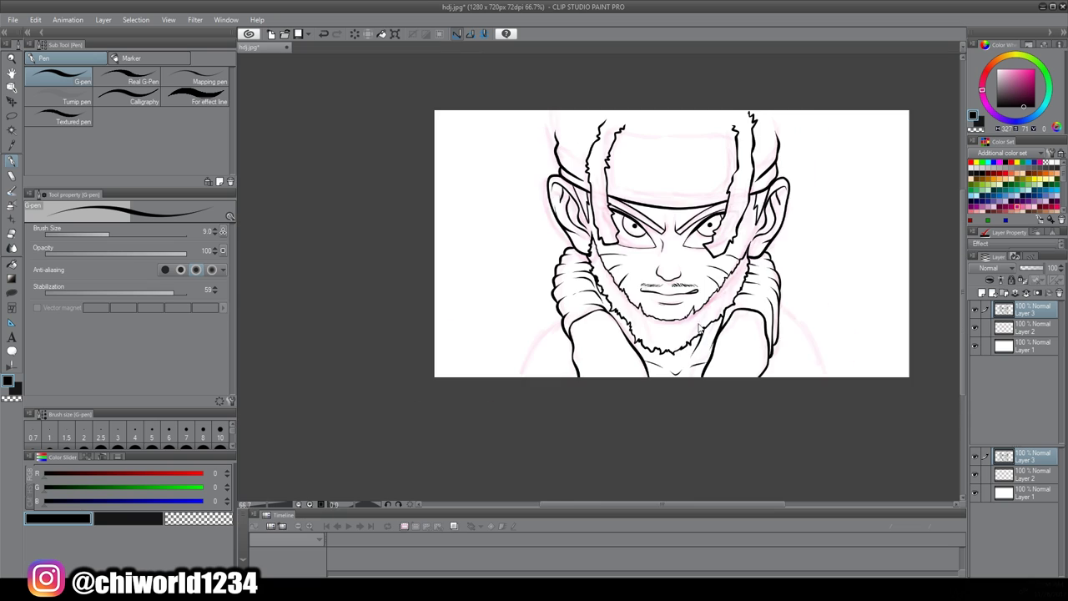
{"action": "scroll", "coordinate": [684, 352], "scroll_direction": "up", "scroll_amount": 2}
{"action": "scroll", "coordinate": [500, 459], "scroll_direction": "down", "scroll_amount": 2}
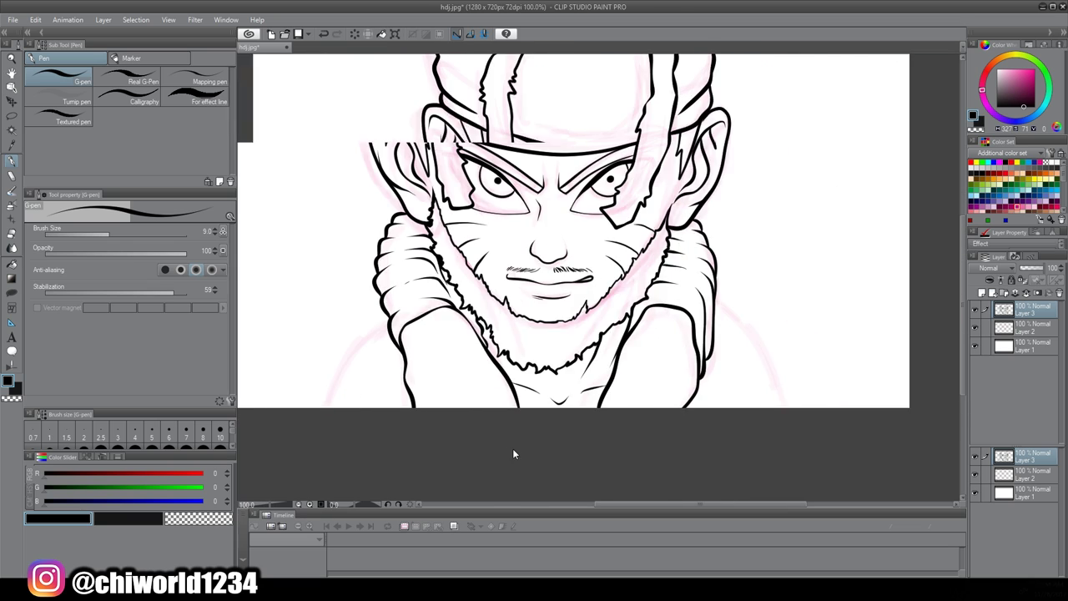
{"action": "scroll", "coordinate": [512, 449], "scroll_direction": "up", "scroll_amount": 2}
{"action": "scroll", "coordinate": [668, 430], "scroll_direction": "down", "scroll_amount": 2}
{"action": "scroll", "coordinate": [783, 423], "scroll_direction": "up", "scroll_amount": 2}
{"action": "scroll", "coordinate": [782, 423], "scroll_direction": "up", "scroll_amount": 2}
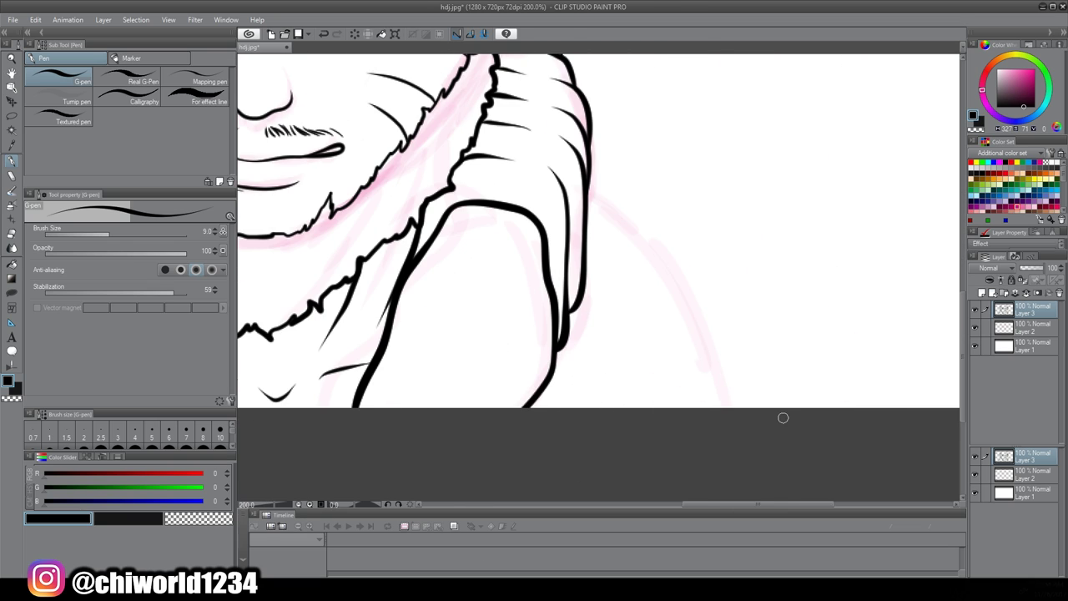
{"action": "left_click_drag", "start_coordinate": [589, 191], "coordinate": [715, 382]}
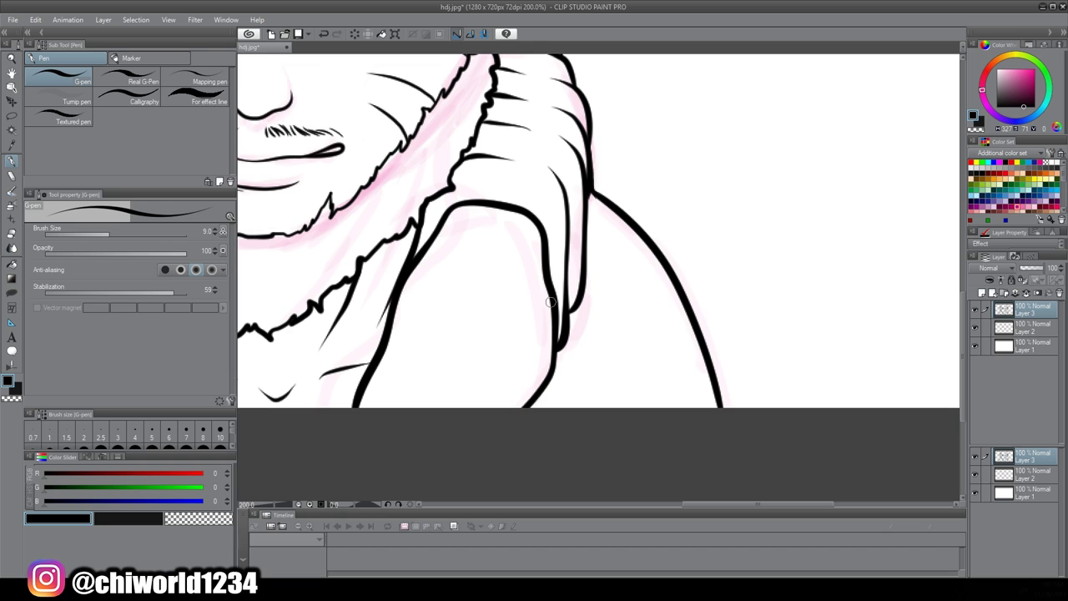
Ink the rounded forehead plate with a double upper line, plus the headband's upper edge and its right side
{"action": "scroll", "coordinate": [550, 302], "scroll_direction": "down", "scroll_amount": 2}
{"action": "scroll", "coordinate": [550, 302], "scroll_direction": "up", "scroll_amount": 3}
{"action": "mouse_move", "coordinate": [418, 274]}
{"action": "left_mouse_down"}
{"action": "mouse_move", "coordinate": [411, 286]}
{"action": "mouse_move", "coordinate": [444, 412]}
{"action": "mouse_move", "coordinate": [763, 390]}
{"action": "mouse_move", "coordinate": [686, 252]}
{"action": "mouse_move", "coordinate": [426, 240]}
{"action": "left_mouse_up"}
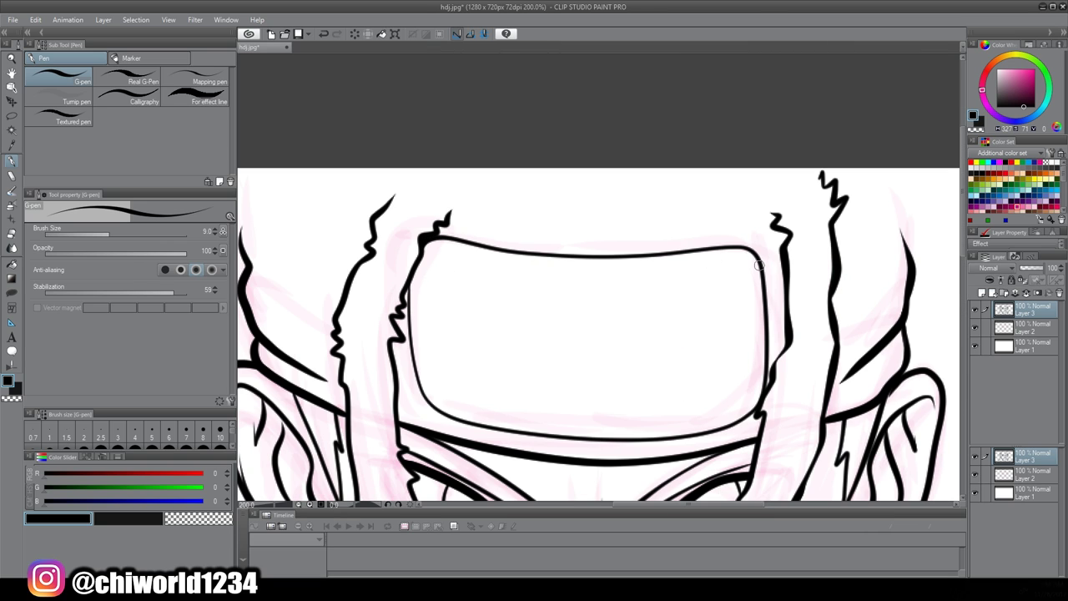
{"action": "mouse_move", "coordinate": [758, 266]}
{"action": "left_mouse_down"}
{"action": "mouse_move", "coordinate": [529, 267]}
{"action": "mouse_move", "coordinate": [426, 244]}
{"action": "mouse_move", "coordinate": [743, 222]}
{"action": "mouse_move", "coordinate": [868, 238]}
{"action": "mouse_move", "coordinate": [906, 185]}
{"action": "left_mouse_up"}
{"action": "left_click_drag", "start_coordinate": [879, 232], "coordinate": [913, 255]}
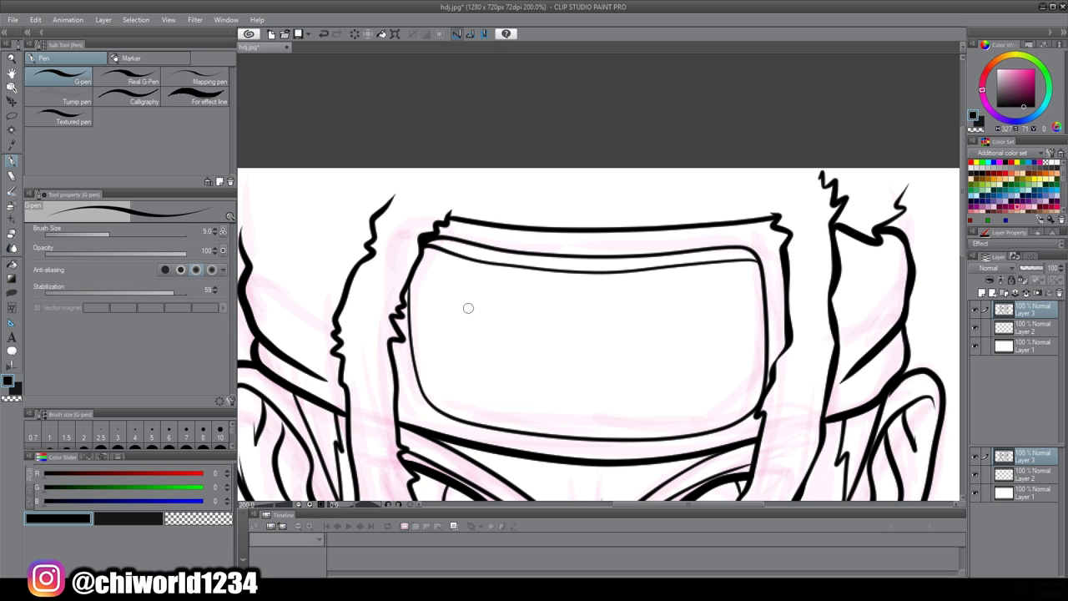
Ink the headband's upper left side and the jagged spiky hair tufts above and beside the headband
{"action": "scroll", "coordinate": [417, 177], "scroll_direction": "down", "scroll_amount": 2}
{"action": "scroll", "coordinate": [419, 177], "scroll_direction": "up", "scroll_amount": 1}
{"action": "mouse_move", "coordinate": [398, 248]}
{"action": "left_mouse_down"}
{"action": "mouse_move", "coordinate": [337, 242]}
{"action": "mouse_move", "coordinate": [332, 212]}
{"action": "left_mouse_up"}
{"action": "mouse_move", "coordinate": [337, 242]}
{"action": "left_mouse_down"}
{"action": "mouse_move", "coordinate": [298, 254]}
{"action": "mouse_move", "coordinate": [280, 233]}
{"action": "left_mouse_up"}
{"action": "left_click_drag", "start_coordinate": [913, 499], "coordinate": [899, 425]}
{"action": "mouse_move", "coordinate": [799, 235]}
{"action": "left_mouse_down"}
{"action": "mouse_move", "coordinate": [859, 229]}
{"action": "mouse_move", "coordinate": [897, 177]}
{"action": "left_mouse_up"}
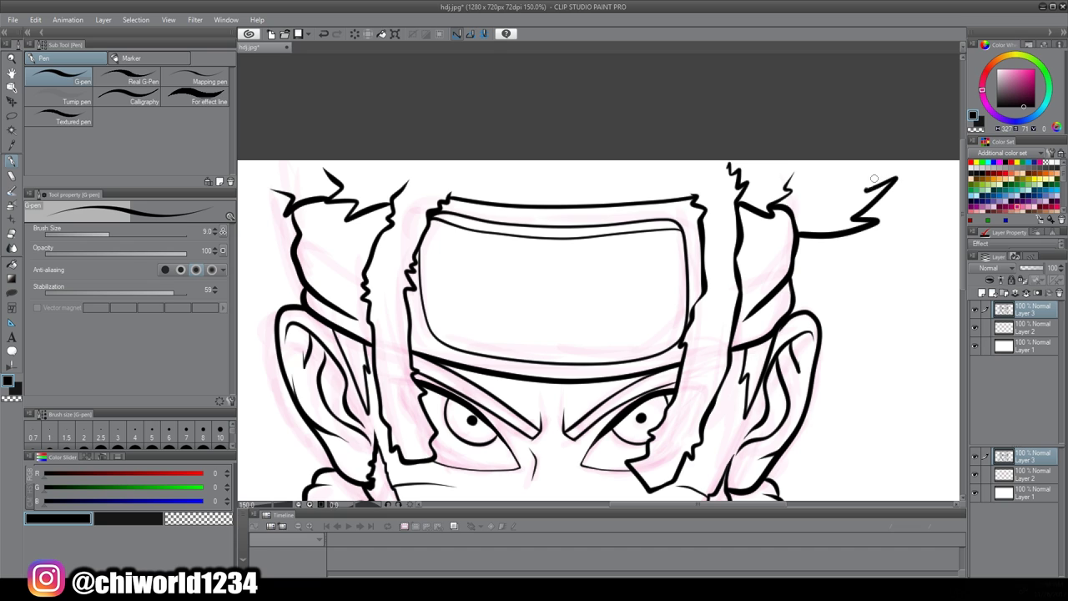
{"action": "mouse_move", "coordinate": [293, 226]}
{"action": "left_mouse_down"}
{"action": "mouse_move", "coordinate": [239, 178]}
{"action": "mouse_move", "coordinate": [243, 144]}
{"action": "left_mouse_up"}
{"action": "mouse_move", "coordinate": [529, 425]}
{"action": "left_mouse_down"}
{"action": "mouse_move", "coordinate": [731, 355]}
{"action": "mouse_move", "coordinate": [567, 466]}
{"action": "left_mouse_up"}
{"action": "left_click_drag", "start_coordinate": [668, 230], "coordinate": [686, 203]}
Undo the last stray strokes and retrace the lower lid line of the right eye
{"action": "scroll", "coordinate": [658, 321], "scroll_direction": "down", "scroll_amount": 3}
{"action": "scroll", "coordinate": [668, 396], "scroll_direction": "up", "scroll_amount": 6}
{"action": "mouse_move", "coordinate": [296, 380]}
{"action": "left_mouse_down"}
{"action": "mouse_move", "coordinate": [327, 393]}
{"action": "mouse_move", "coordinate": [512, 369]}
{"action": "mouse_move", "coordinate": [526, 391]}
{"action": "mouse_move", "coordinate": [296, 378]}
{"action": "left_mouse_up"}
{"action": "key", "text": "ctrl+z"}
{"action": "key", "text": "ctrl+z"}
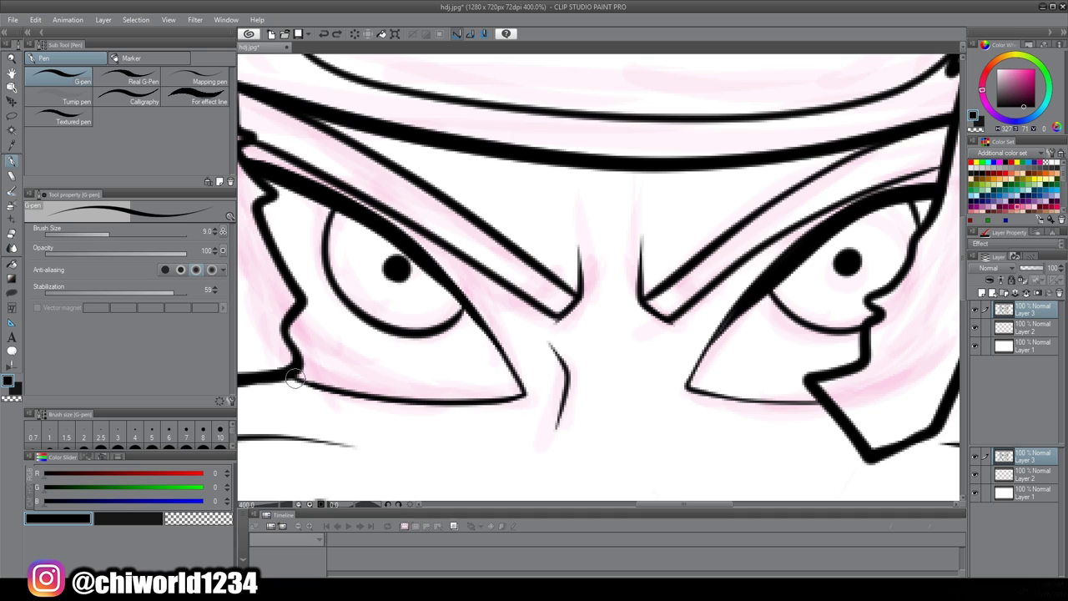
{"action": "left_click_drag", "start_coordinate": [692, 390], "coordinate": [827, 402]}
Ink three small round rivets in a column at each end of the forehead plate
{"action": "scroll", "coordinate": [680, 362], "scroll_direction": "down", "scroll_amount": 3}
{"action": "scroll", "coordinate": [743, 350], "scroll_direction": "up", "scroll_amount": 2}
{"action": "mouse_move", "coordinate": [745, 340]}
{"action": "left_mouse_down"}
{"action": "mouse_move", "coordinate": [734, 357]}
{"action": "mouse_move", "coordinate": [745, 342]}
{"action": "left_mouse_up"}
{"action": "left_click_drag", "start_coordinate": [742, 288], "coordinate": [732, 253]}
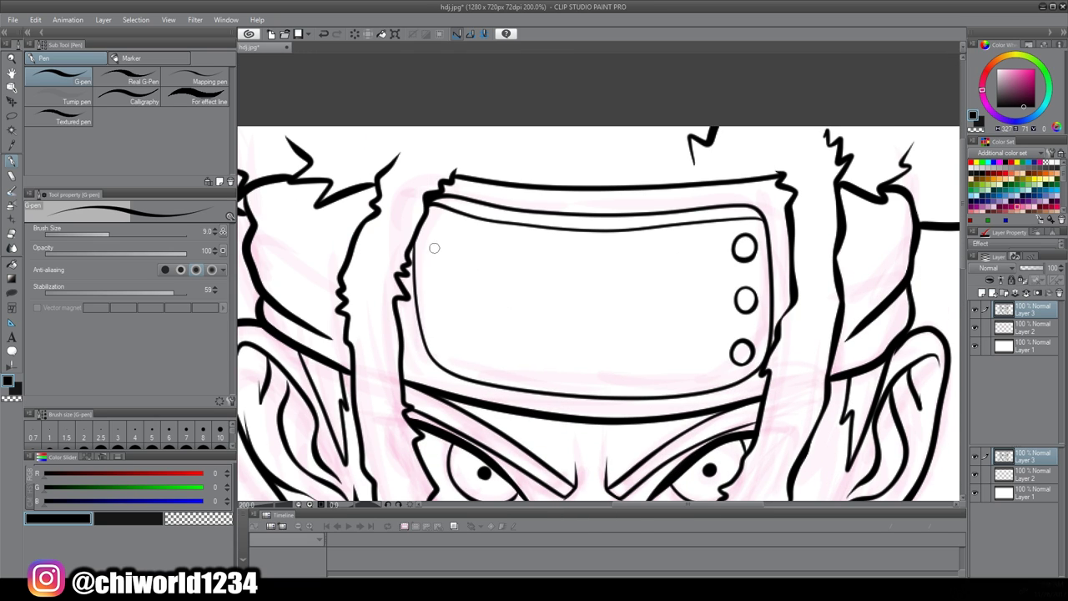
{"action": "left_click_drag", "start_coordinate": [434, 248], "coordinate": [436, 250]}
{"action": "left_click_drag", "start_coordinate": [432, 288], "coordinate": [434, 292]}
{"action": "mouse_move", "coordinate": [437, 341]}
{"action": "left_mouse_down"}
{"action": "mouse_move", "coordinate": [457, 336]}
{"action": "mouse_move", "coordinate": [440, 346]}
{"action": "left_mouse_up"}
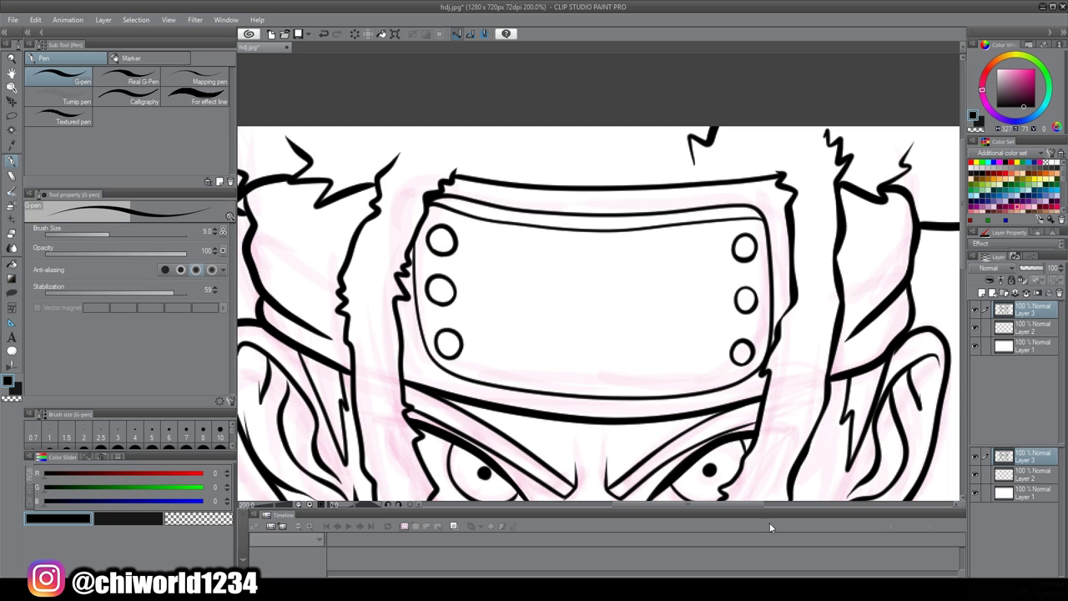
Ink a globe emblem with wavy continent outlines in the middle of the forehead plate
{"action": "scroll", "coordinate": [584, 334], "scroll_direction": "down", "scroll_amount": 3}
{"action": "scroll", "coordinate": [584, 334], "scroll_direction": "up", "scroll_amount": 3}
{"action": "mouse_move", "coordinate": [479, 381]}
{"action": "left_mouse_down"}
{"action": "mouse_move", "coordinate": [475, 310]}
{"action": "mouse_move", "coordinate": [554, 385]}
{"action": "mouse_move", "coordinate": [562, 343]}
{"action": "left_mouse_up"}
{"action": "mouse_move", "coordinate": [506, 369]}
{"action": "left_mouse_down"}
{"action": "mouse_move", "coordinate": [518, 324]}
{"action": "mouse_move", "coordinate": [474, 364]}
{"action": "left_mouse_up"}
{"action": "left_click_drag", "start_coordinate": [573, 318], "coordinate": [489, 295]}
{"action": "left_click_drag", "start_coordinate": [533, 393], "coordinate": [500, 399]}
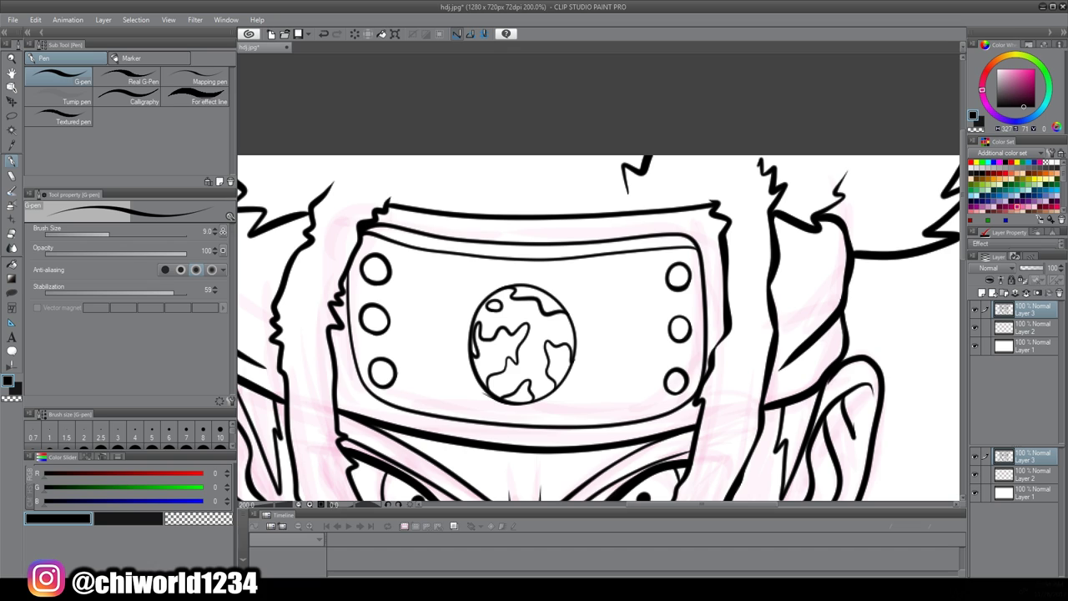
Duplicate the line-art layer Layer 3 and make the original Layer 3 beneath the copy active
{"action": "scroll", "coordinate": [599, 277], "scroll_direction": "down", "scroll_amount": 3}
{"action": "left_click_drag", "start_coordinate": [653, 264], "coordinate": [598, 264]}
{"action": "right_click", "coordinate": [1021, 312]}
{"action": "left_click", "coordinate": [981, 90]}
{"action": "left_click", "coordinate": [1032, 327]}
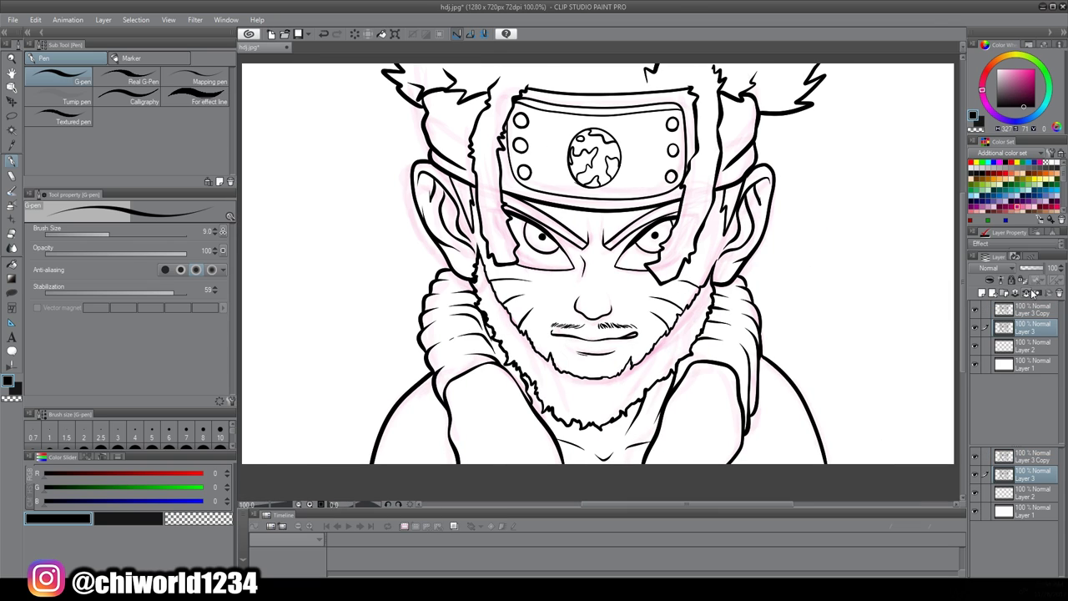
Hide the pink sketch layer and fill the face with a brown skin tone (RGB 189, 122, 76)
{"action": "left_click", "coordinate": [1046, 211]}
{"action": "left_click", "coordinate": [10, 265]}
{"action": "left_click", "coordinate": [975, 346]}
{"action": "left_click", "coordinate": [608, 312]}
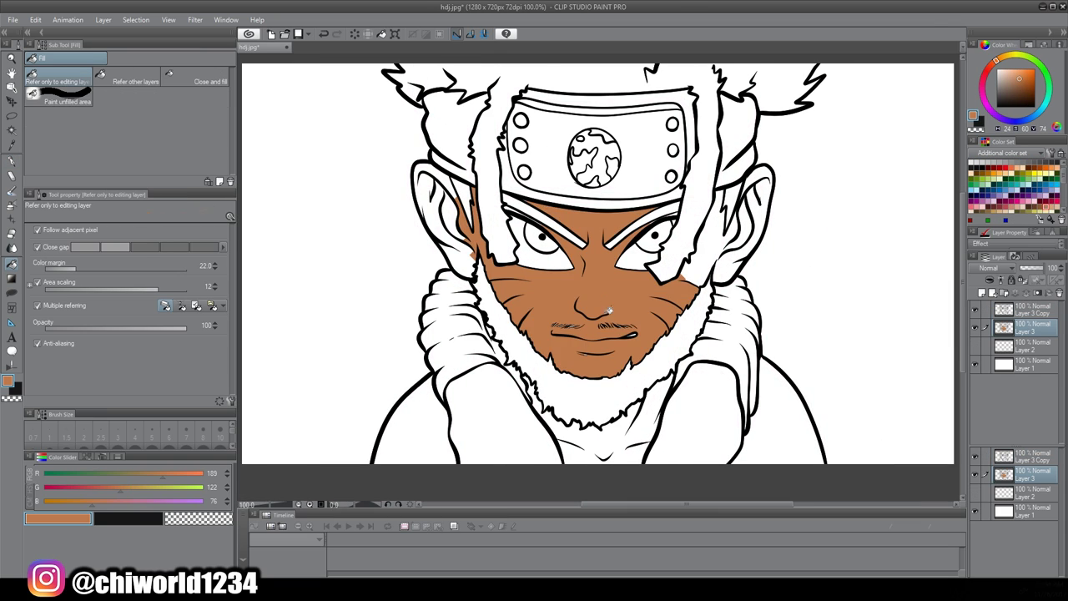
Fill both ears and the remaining skin areas beside the hair strands with the brown skin tone
{"action": "scroll", "coordinate": [596, 337], "scroll_direction": "down", "scroll_amount": 1}
{"action": "scroll", "coordinate": [594, 338], "scroll_direction": "up", "scroll_amount": 3}
{"action": "left_click_drag", "start_coordinate": [705, 231], "coordinate": [706, 341]}
{"action": "left_click", "coordinate": [359, 295]}
{"action": "left_click", "coordinate": [321, 204]}
{"action": "left_click", "coordinate": [861, 292]}
{"action": "left_click", "coordinate": [846, 264]}
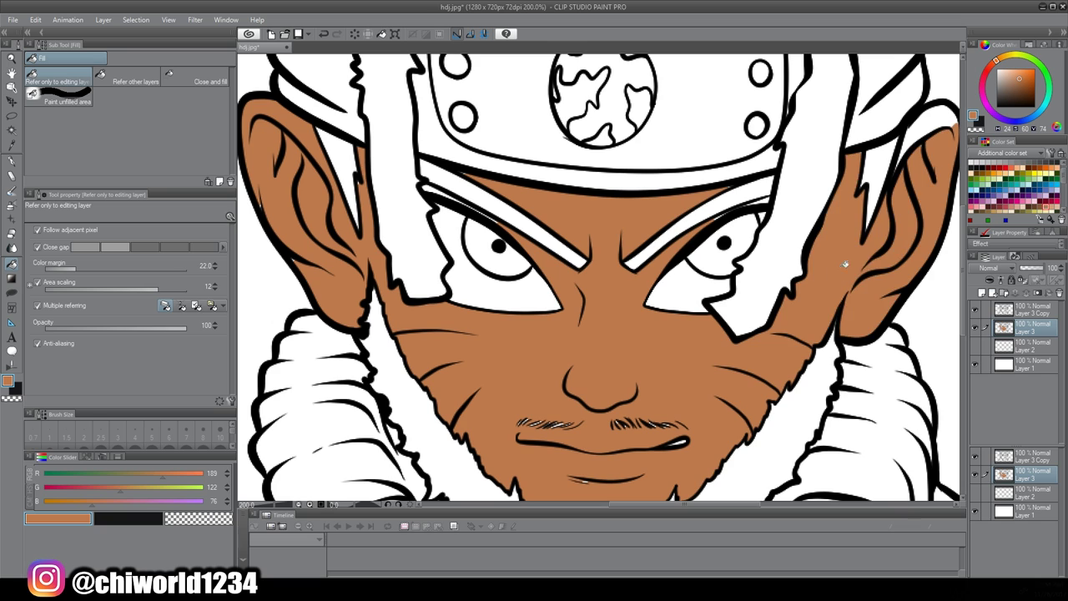
Fill the neck and the small skin gaps beneath the beard with the brown skin tone, undoing a misplaced fill
{"action": "scroll", "coordinate": [647, 389], "scroll_direction": "down", "scroll_amount": 5}
{"action": "scroll", "coordinate": [623, 492], "scroll_direction": "up", "scroll_amount": 3}
{"action": "left_click", "coordinate": [714, 317]}
{"action": "left_click", "coordinate": [610, 254]}
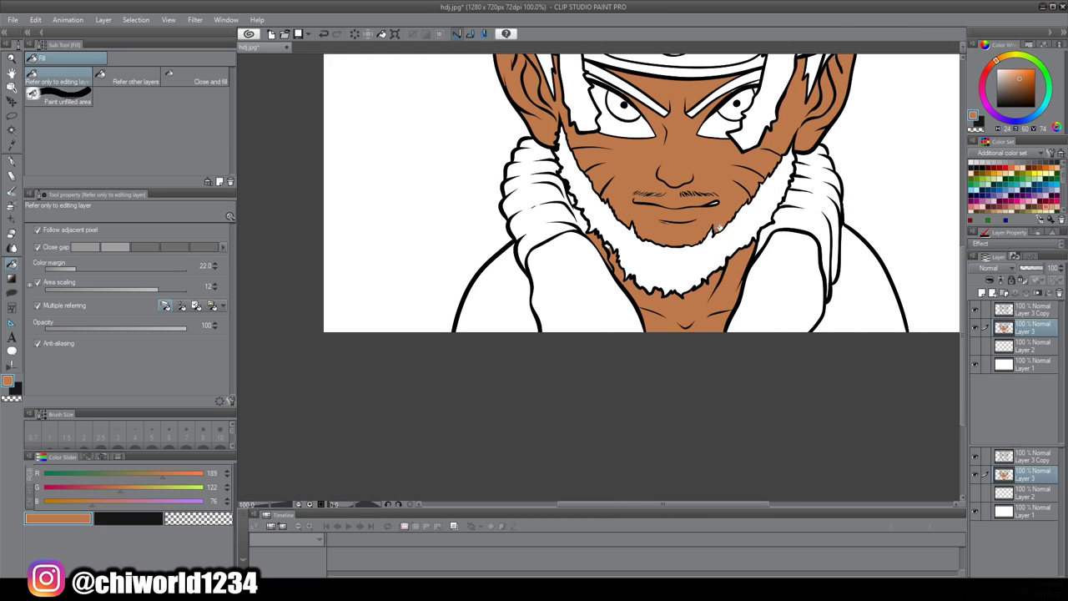
{"action": "key", "text": "ctrl+z"}
{"action": "scroll", "coordinate": [589, 252], "scroll_direction": "up", "scroll_amount": 3}
{"action": "left_click", "coordinate": [613, 192]}
{"action": "scroll", "coordinate": [728, 306], "scroll_direction": "down", "scroll_amount": 3}
{"action": "scroll", "coordinate": [716, 302], "scroll_direction": "up", "scroll_amount": 2}
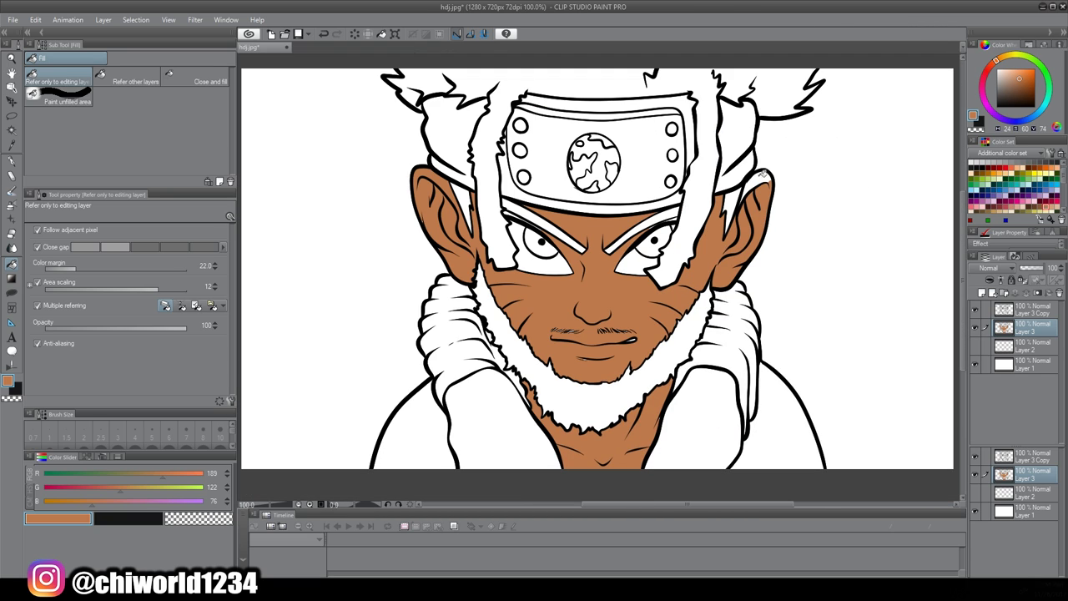
{"action": "scroll", "coordinate": [991, 188], "scroll_direction": "down", "scroll_amount": 2}
{"action": "left_click", "coordinate": [1034, 202]}
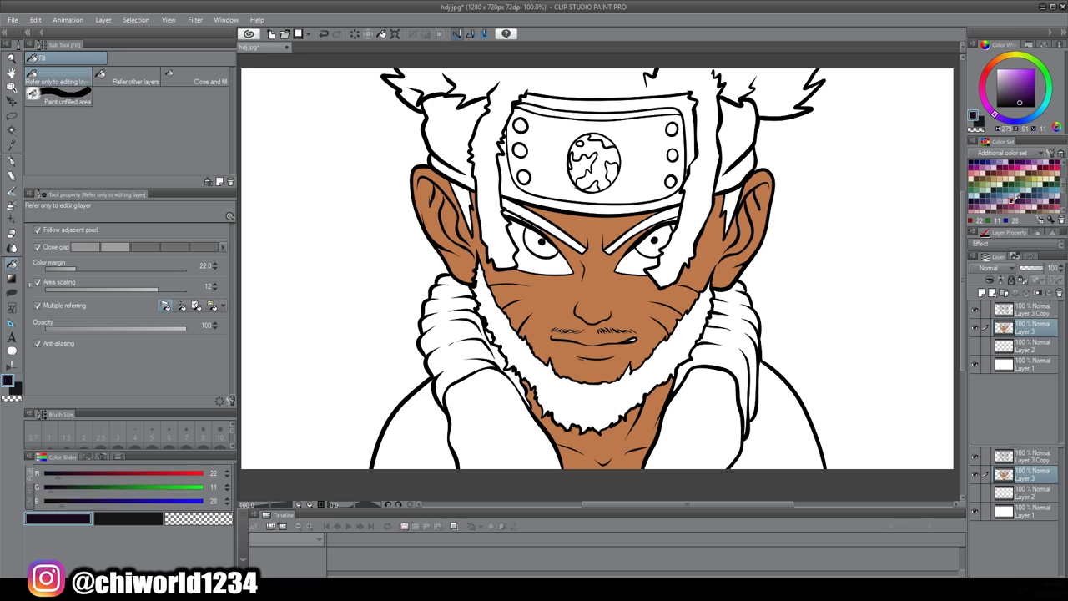
{"action": "left_click", "coordinate": [681, 334]}
{"action": "key", "text": "ctrl+z"}
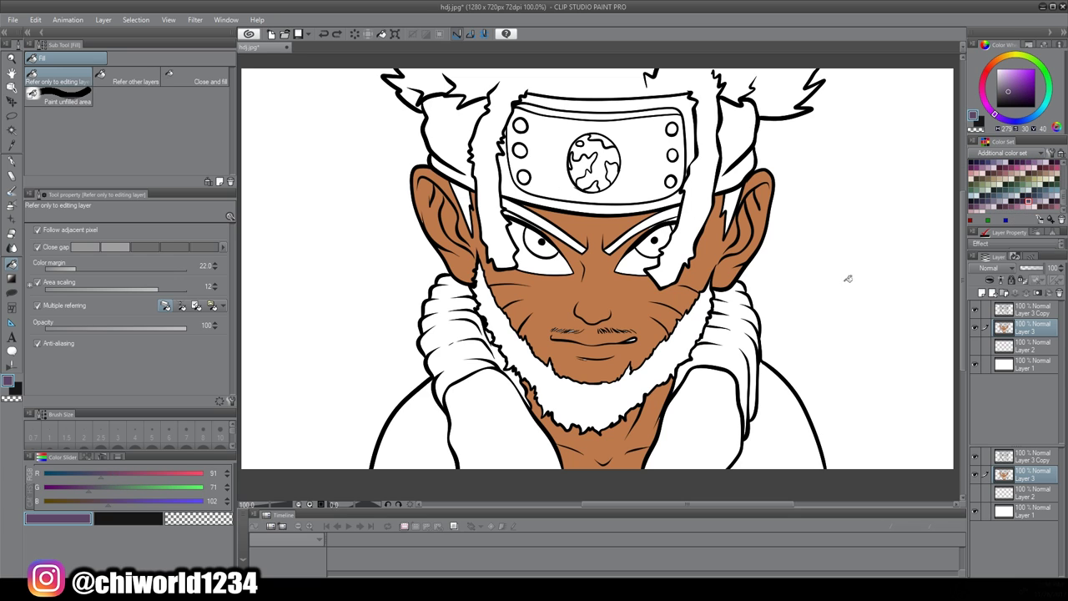
Set the colour to dark brown (RGB 62, 44, 51) and fill the hair, eyebrows, beard and both sideburns
{"action": "left_click", "coordinate": [8, 381]}
{"action": "left_click_drag", "start_coordinate": [556, 272], "coordinate": [556, 248]}
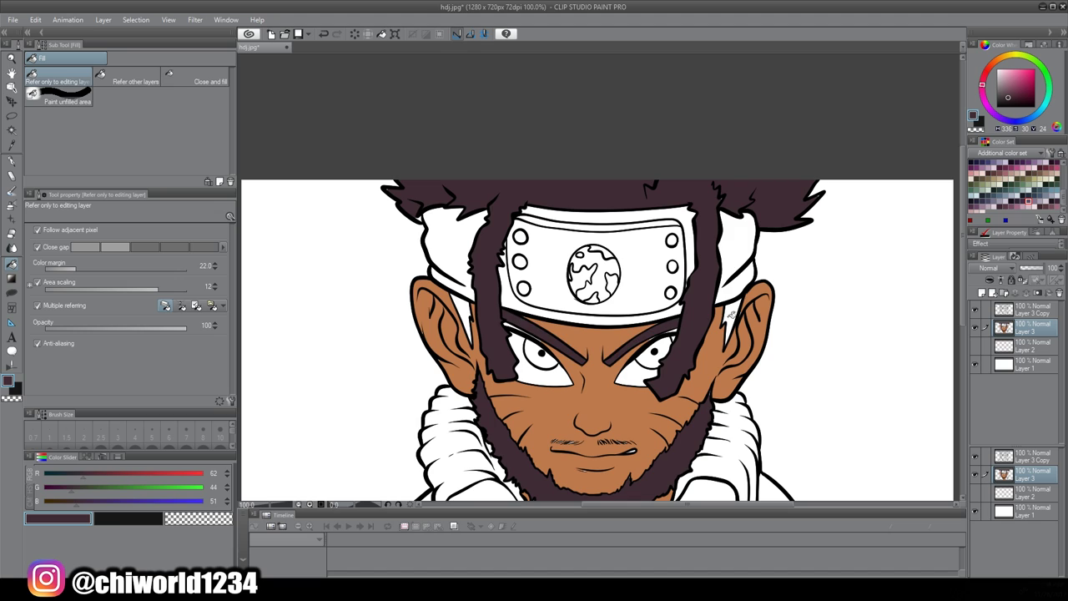
{"action": "left_click", "coordinate": [731, 317]}
{"action": "left_click", "coordinate": [468, 318]}
{"action": "scroll", "coordinate": [694, 369], "scroll_direction": "down", "scroll_amount": 1}
{"action": "scroll", "coordinate": [672, 353], "scroll_direction": "up", "scroll_amount": 1}
{"action": "scroll", "coordinate": [1044, 180], "scroll_direction": "up", "scroll_amount": 2}
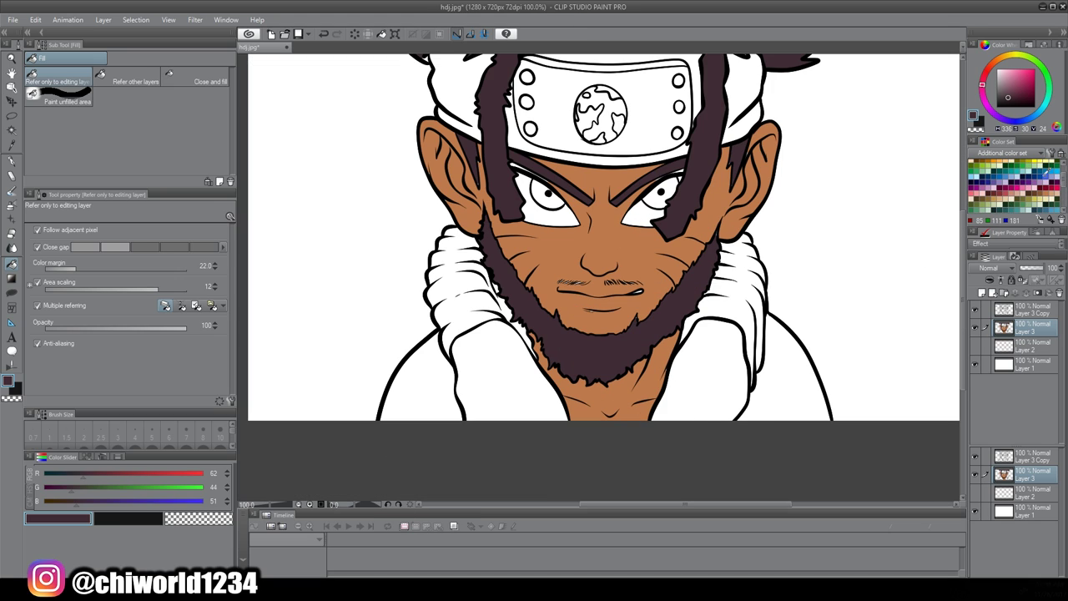
{"action": "left_click", "coordinate": [1044, 175]}
{"action": "left_click", "coordinate": [1040, 177]}
{"action": "left_click", "coordinate": [766, 386]}
{"action": "left_click", "coordinate": [414, 377]}
{"action": "scroll", "coordinate": [669, 297], "scroll_direction": "up", "scroll_amount": 1}
{"action": "key", "text": "ctrl+z"}
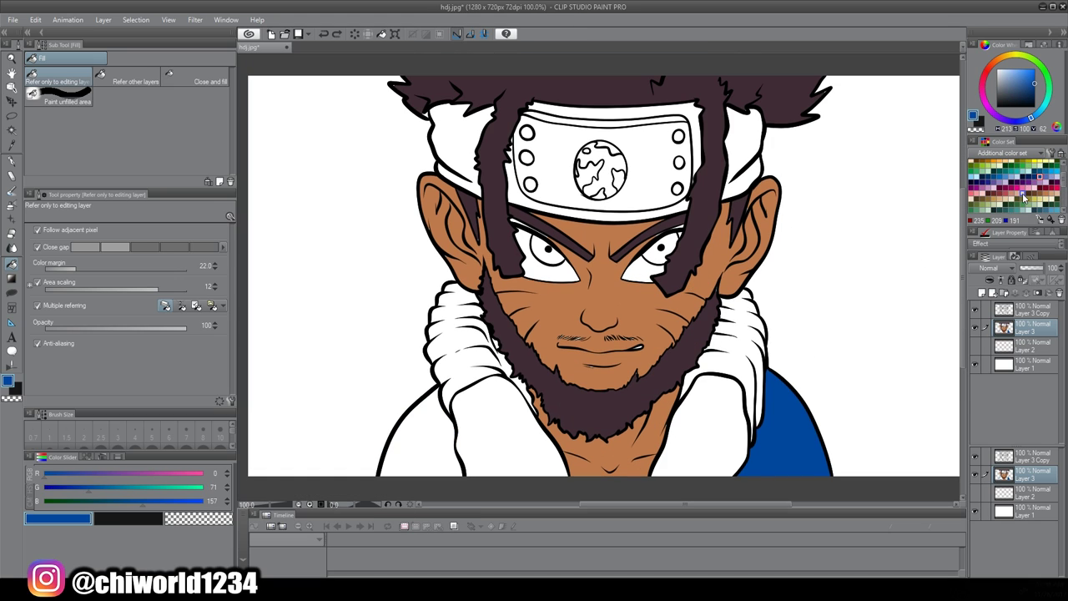
{"action": "key", "text": "ctrl+z"}
Fill both shoulders and all cloth sections of the headband with dark navy blue (RGB 0, 53, 103)
{"action": "left_click", "coordinate": [989, 177]}
{"action": "left_click", "coordinate": [782, 424]}
{"action": "left_click", "coordinate": [429, 450]}
{"action": "left_click", "coordinate": [457, 142]}
{"action": "left_click", "coordinate": [534, 205]}
{"action": "left_click", "coordinate": [643, 109]}
{"action": "left_click", "coordinate": [742, 144]}
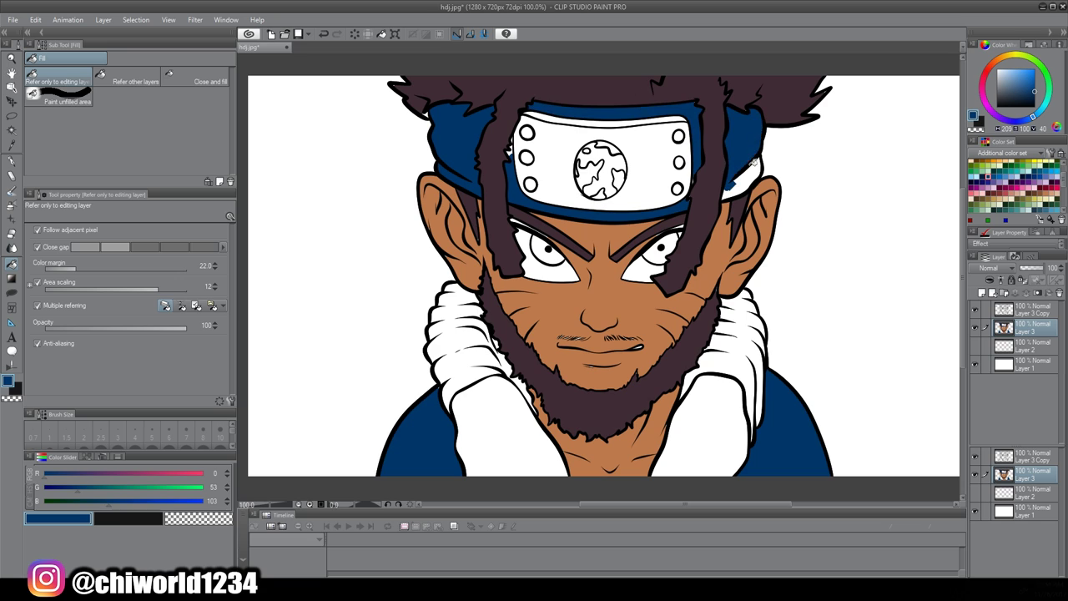
{"action": "left_click", "coordinate": [754, 163]}
Fill the jacket flaps on both sides of the neck with orange (RGB 235, 97, 1)
{"action": "scroll", "coordinate": [754, 165], "scroll_direction": "down", "scroll_amount": 2}
{"action": "scroll", "coordinate": [738, 262], "scroll_direction": "up", "scroll_amount": 2}
{"action": "scroll", "coordinate": [1039, 185], "scroll_direction": "up", "scroll_amount": 2}
{"action": "left_click", "coordinate": [1047, 174]}
{"action": "left_click", "coordinate": [715, 335]}
{"action": "left_click", "coordinate": [531, 332]}
Fill the forehead plate and its globe emblem with periwinkle blue (RGB 141, 151, 203)
{"action": "scroll", "coordinate": [662, 339], "scroll_direction": "down", "scroll_amount": 2}
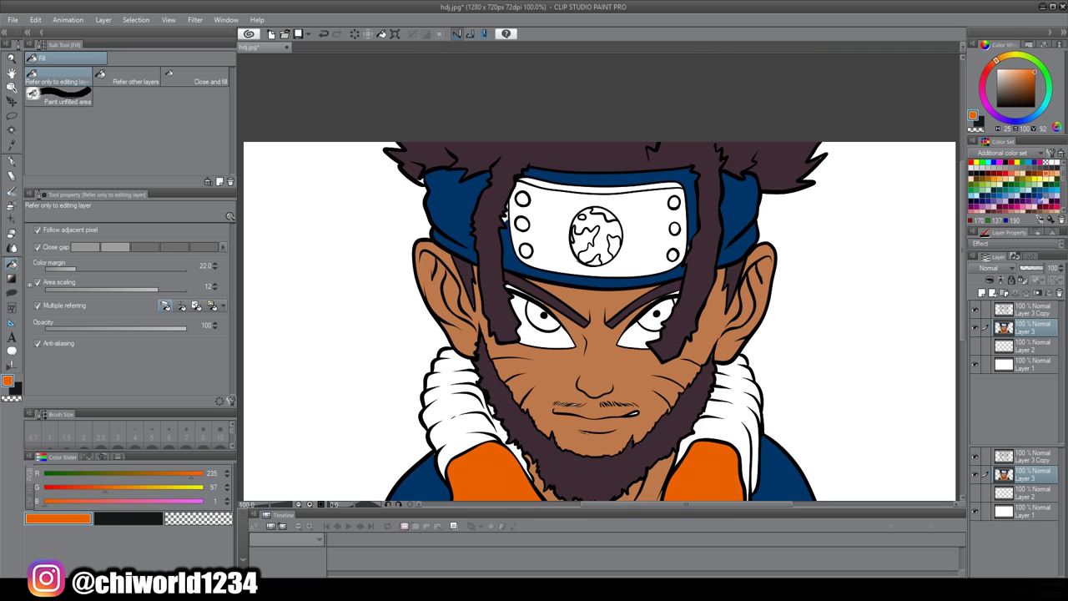
{"action": "left_click", "coordinate": [1052, 196]}
{"action": "left_click", "coordinate": [637, 235]}
{"action": "left_click", "coordinate": [599, 238]}
{"action": "left_click", "coordinate": [603, 211]}
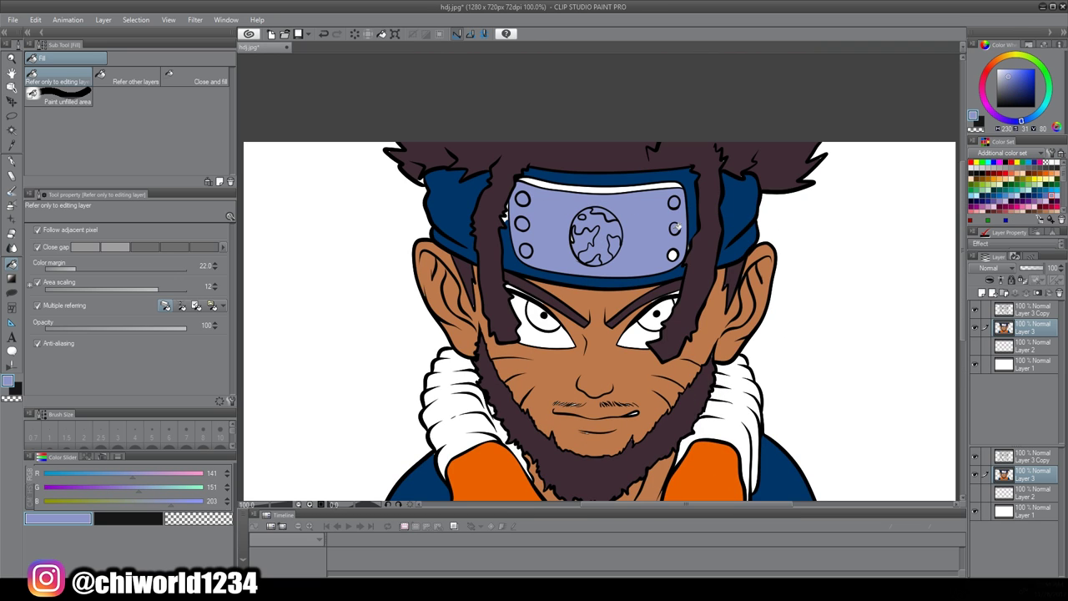
Set the colour to bright blue (RGB 0, 183, 238) and fill the irises of both eyes
{"action": "scroll", "coordinate": [737, 296], "scroll_direction": "down", "scroll_amount": 3}
{"action": "left_click", "coordinate": [1057, 190]}
{"action": "scroll", "coordinate": [639, 298], "scroll_direction": "up", "scroll_amount": 3}
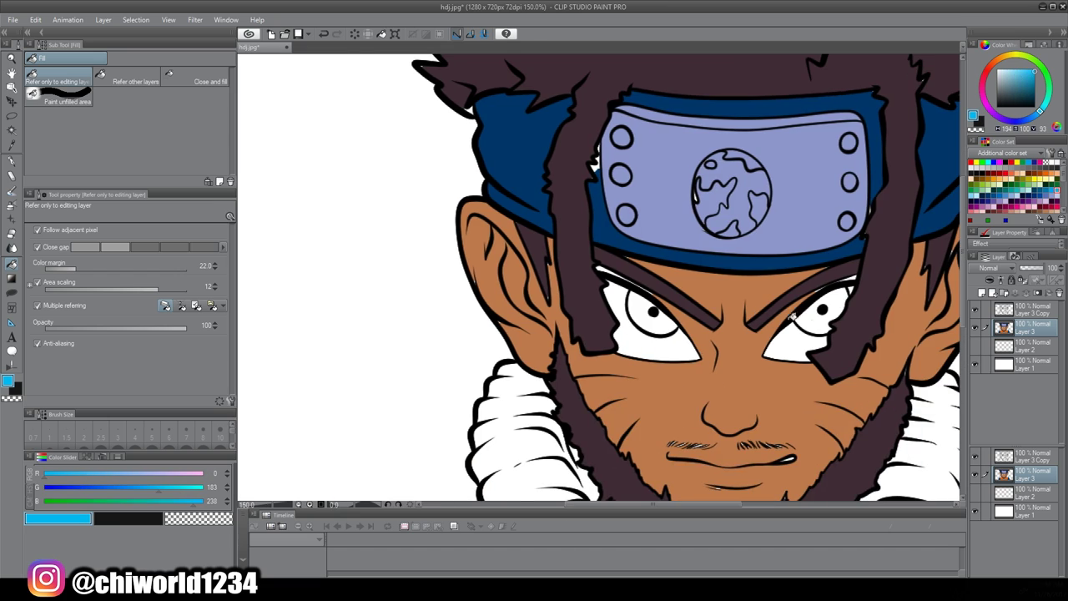
{"action": "left_click", "coordinate": [814, 322]}
{"action": "left_click", "coordinate": [657, 324]}
Sample the skin brown (RGB 189, 122, 76) and paint over the white gaps between both eyebrows and upper eyelids
{"action": "scroll", "coordinate": [657, 328], "scroll_direction": "down", "scroll_amount": 2}
{"action": "scroll", "coordinate": [662, 313], "scroll_direction": "up", "scroll_amount": 5}
{"action": "left_click", "coordinate": [647, 392], "text": "alt"}
{"action": "key", "text": "p"}
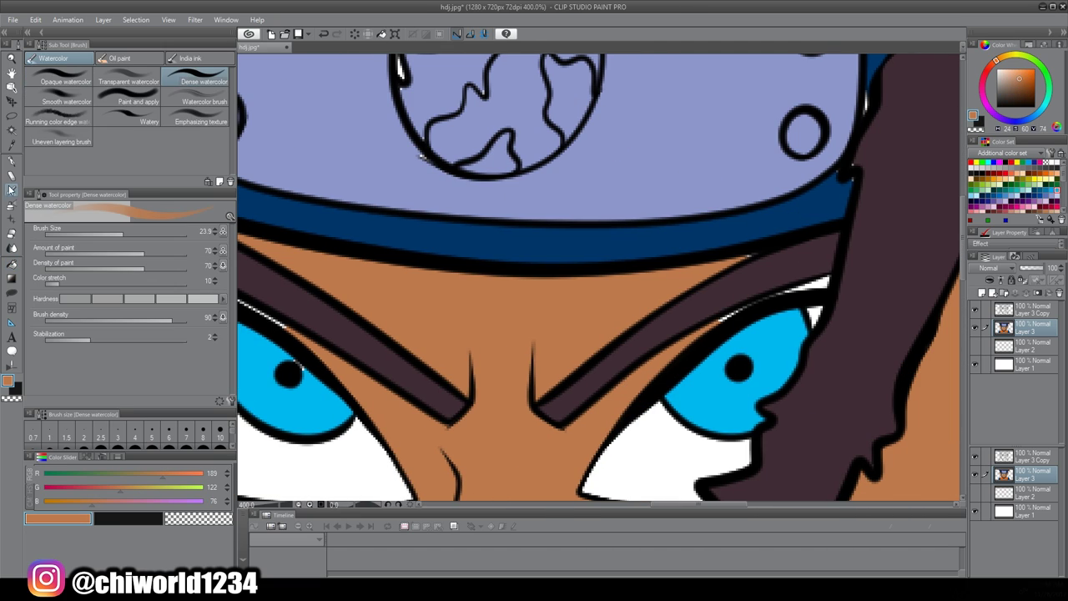
{"action": "mouse_move", "coordinate": [723, 324]}
{"action": "left_mouse_down"}
{"action": "mouse_move", "coordinate": [814, 282]}
{"action": "mouse_move", "coordinate": [822, 296]}
{"action": "left_mouse_up"}
{"action": "scroll", "coordinate": [448, 427], "scroll_direction": "down", "scroll_amount": 4}
{"action": "scroll", "coordinate": [458, 399], "scroll_direction": "up", "scroll_amount": 4}
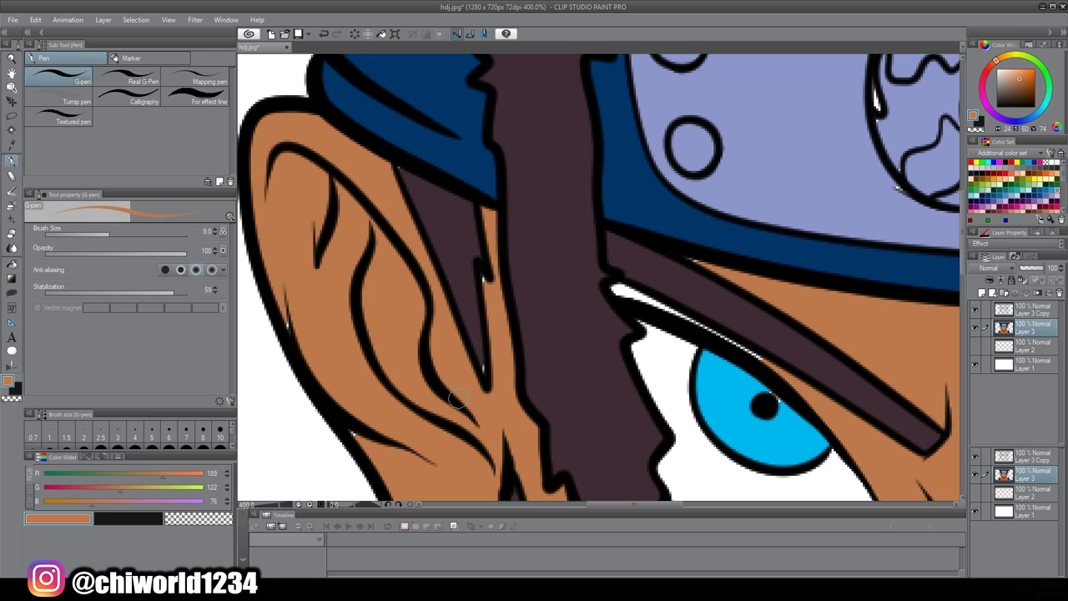
{"action": "left_click_drag", "start_coordinate": [780, 372], "coordinate": [624, 287]}
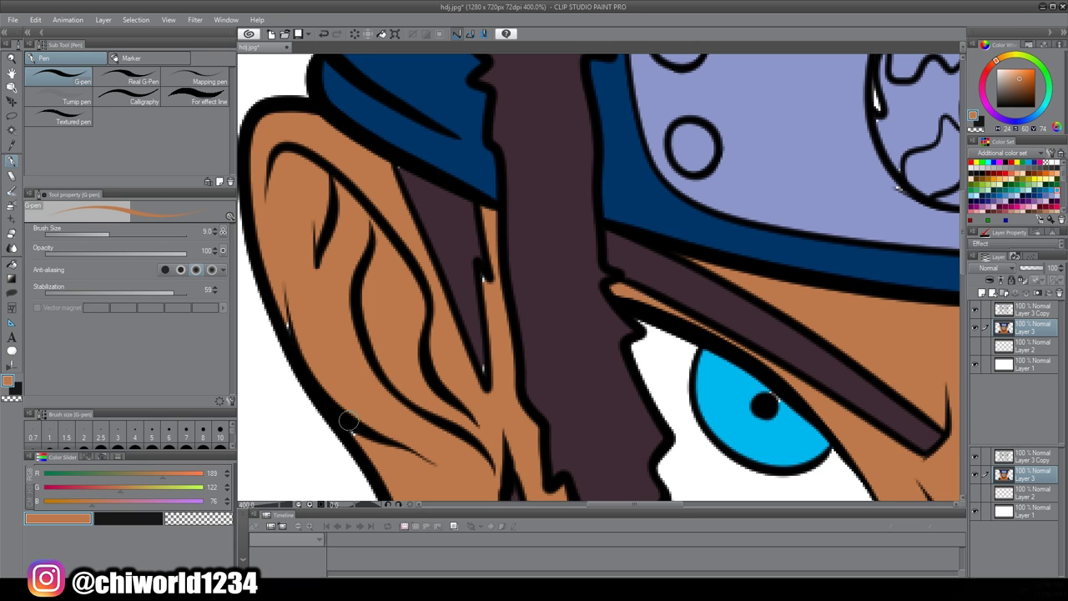
{"action": "scroll", "coordinate": [304, 420], "scroll_direction": "down", "scroll_amount": 4}
{"action": "scroll", "coordinate": [588, 363], "scroll_direction": "up", "scroll_amount": 2}
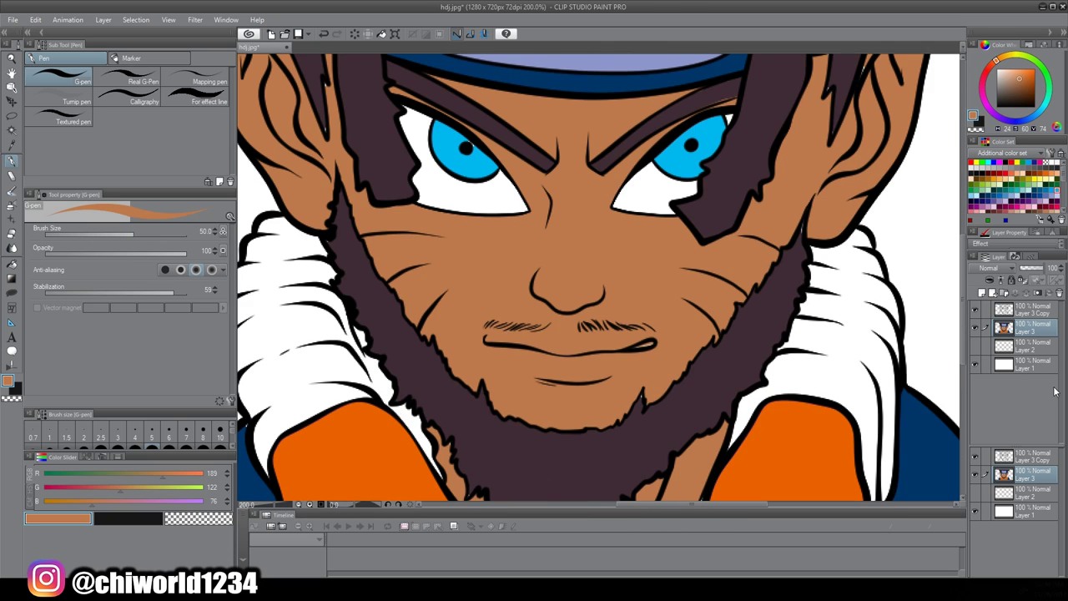
{"action": "scroll", "coordinate": [652, 400], "scroll_direction": "down", "scroll_amount": 3}
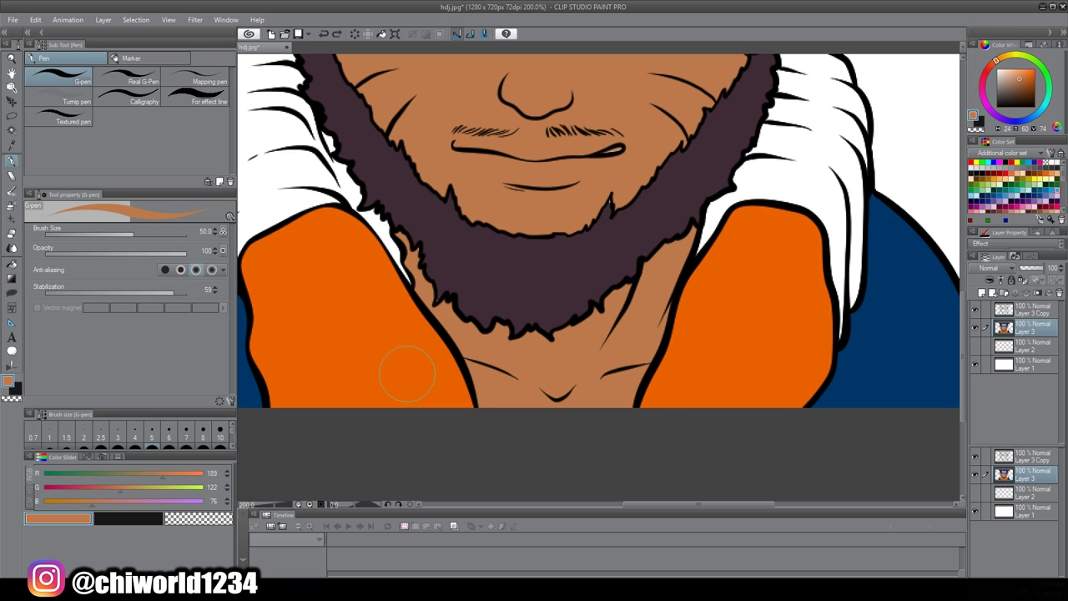
Sample the dark brown hair colour, set the G-pen size to 8.1 and touch up the gaps in the left sideburn
{"action": "scroll", "coordinate": [742, 289], "scroll_direction": "down", "scroll_amount": 5}
{"action": "scroll", "coordinate": [638, 234], "scroll_direction": "up", "scroll_amount": 7}
{"action": "left_click", "coordinate": [599, 277], "text": "alt"}
{"action": "left_click", "coordinate": [107, 235]}
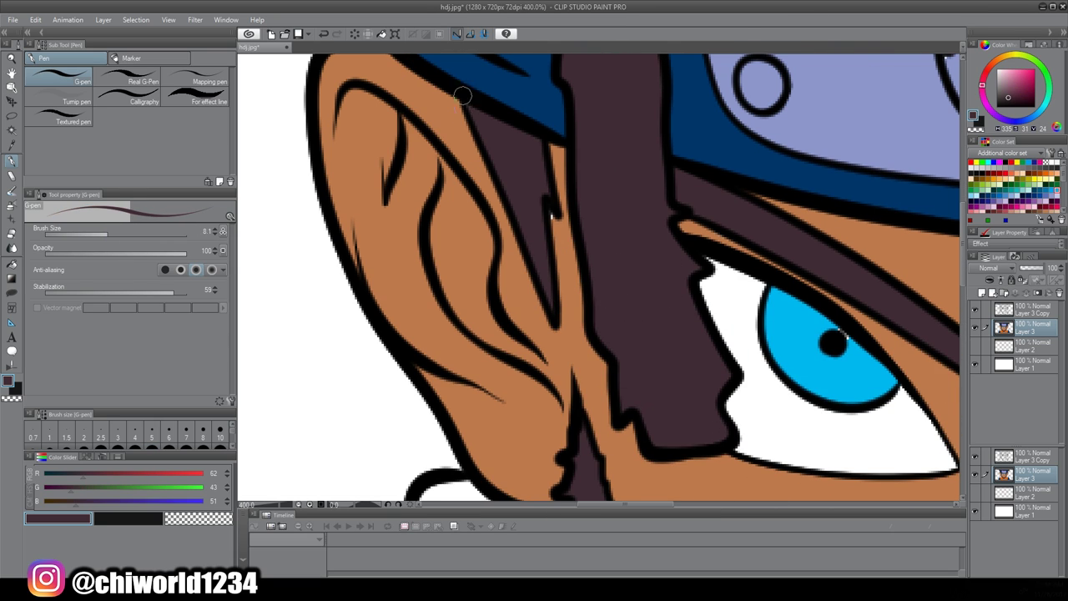
{"action": "left_click", "coordinate": [515, 284], "text": "alt"}
{"action": "scroll", "coordinate": [554, 474], "scroll_direction": "down", "scroll_amount": 3}
{"action": "left_click", "coordinate": [573, 365], "text": "alt"}
{"action": "scroll", "coordinate": [840, 274], "scroll_direction": "down", "scroll_amount": 6}
{"action": "scroll", "coordinate": [814, 230], "scroll_direction": "up", "scroll_amount": 4}
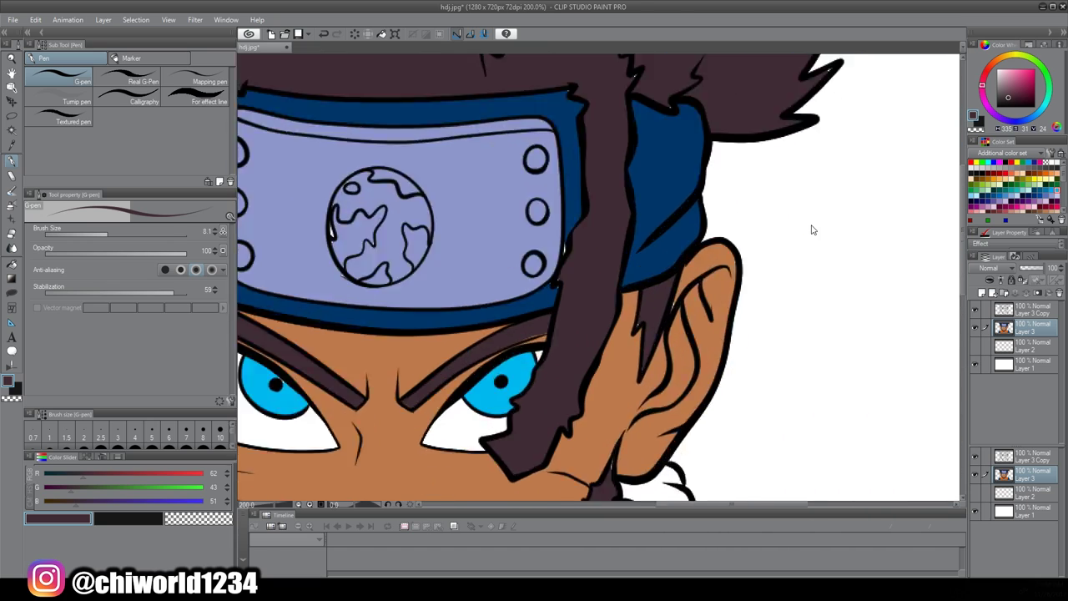
Sample the skin brown and touch up the small gaps beside the right sideburn and ear
{"action": "scroll", "coordinate": [812, 229], "scroll_direction": "up", "scroll_amount": 2}
{"action": "left_click", "coordinate": [543, 247], "text": "alt"}
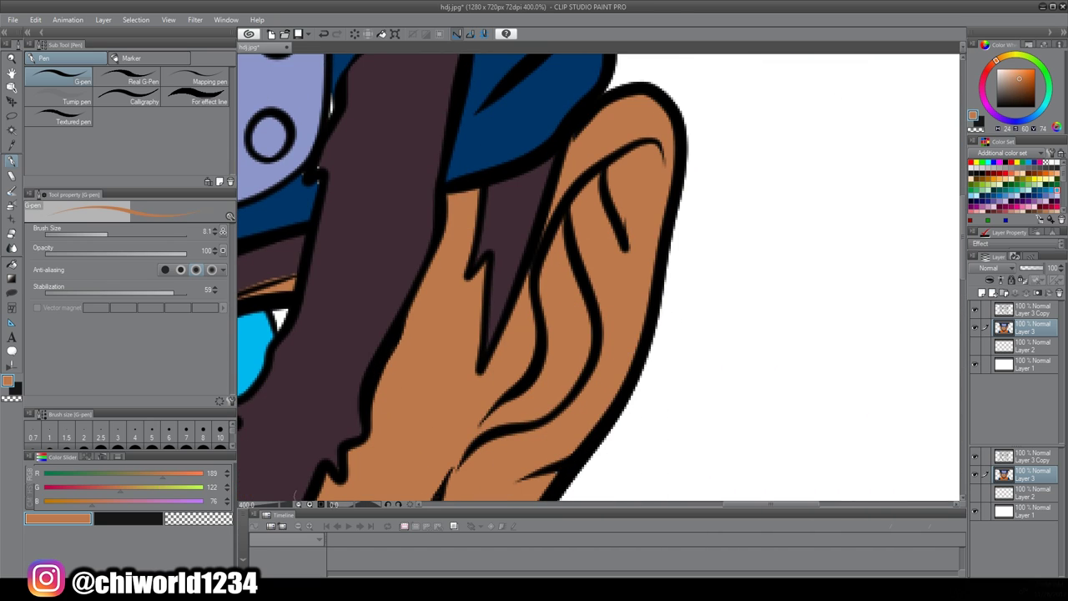
{"action": "scroll", "coordinate": [543, 362], "scroll_direction": "down", "scroll_amount": 3}
{"action": "scroll", "coordinate": [544, 361], "scroll_direction": "up", "scroll_amount": 2}
Touch up the gaps along the beard's edges and the neck with the sampled dark brown and skin brown
{"action": "left_click", "coordinate": [544, 361], "text": "alt"}
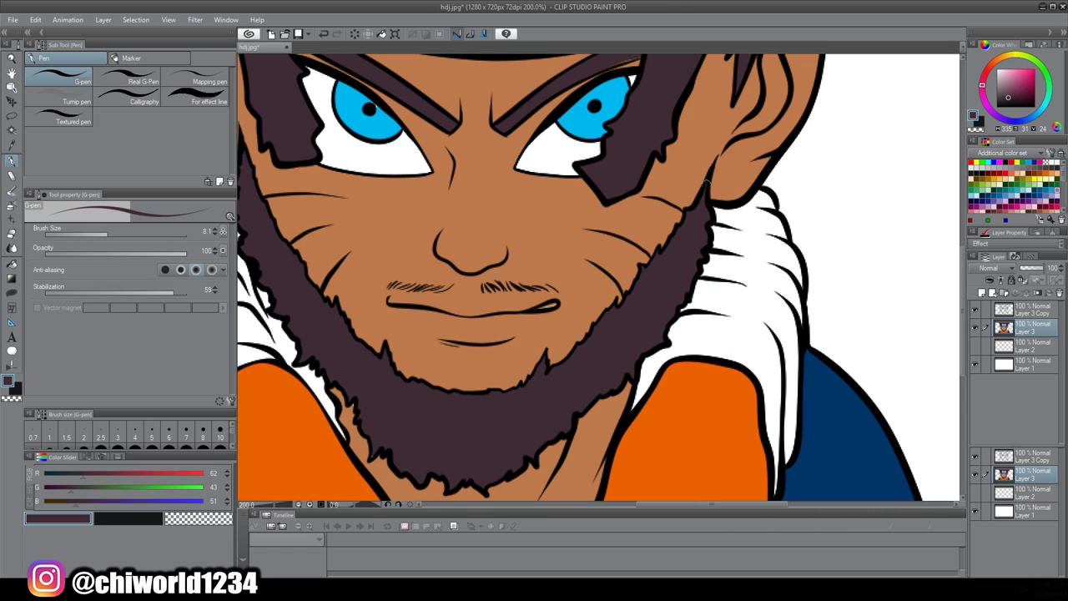
{"action": "left_click", "coordinate": [553, 307], "text": "alt"}
{"action": "scroll", "coordinate": [703, 491], "scroll_direction": "down", "scroll_amount": 2}
{"action": "left_click", "coordinate": [470, 245], "text": "alt"}
{"action": "left_click", "coordinate": [361, 277], "text": "alt"}
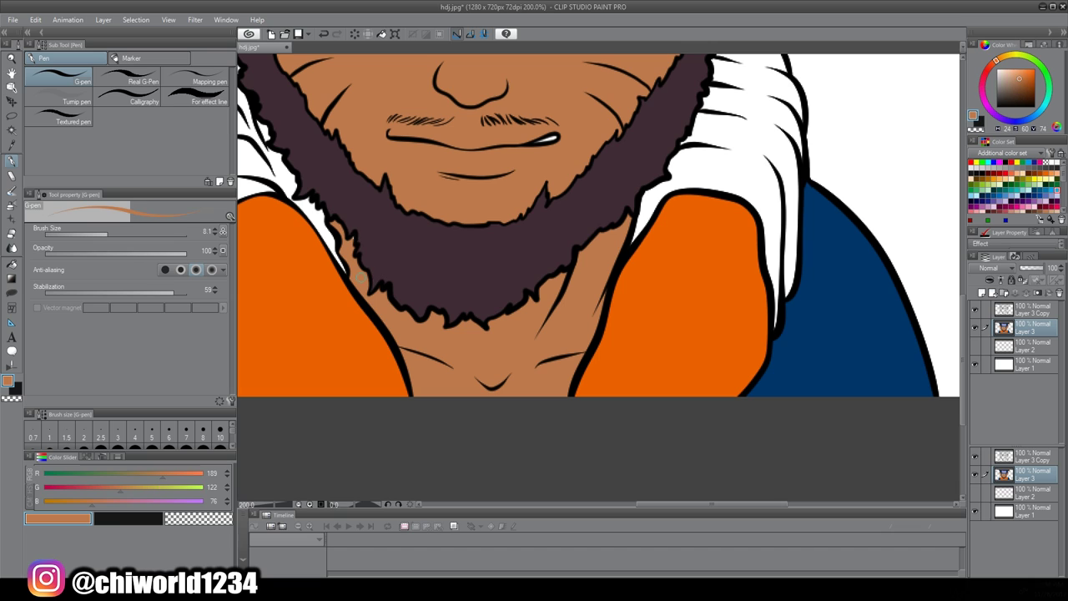
{"action": "scroll", "coordinate": [641, 299], "scroll_direction": "down", "scroll_amount": 3}
{"action": "scroll", "coordinate": [639, 299], "scroll_direction": "up", "scroll_amount": 5}
Touch up the right eyebrow and cover the white gaps between the forehead plate and right hair strand with sampled navy
{"action": "left_click", "coordinate": [687, 326], "text": "alt"}
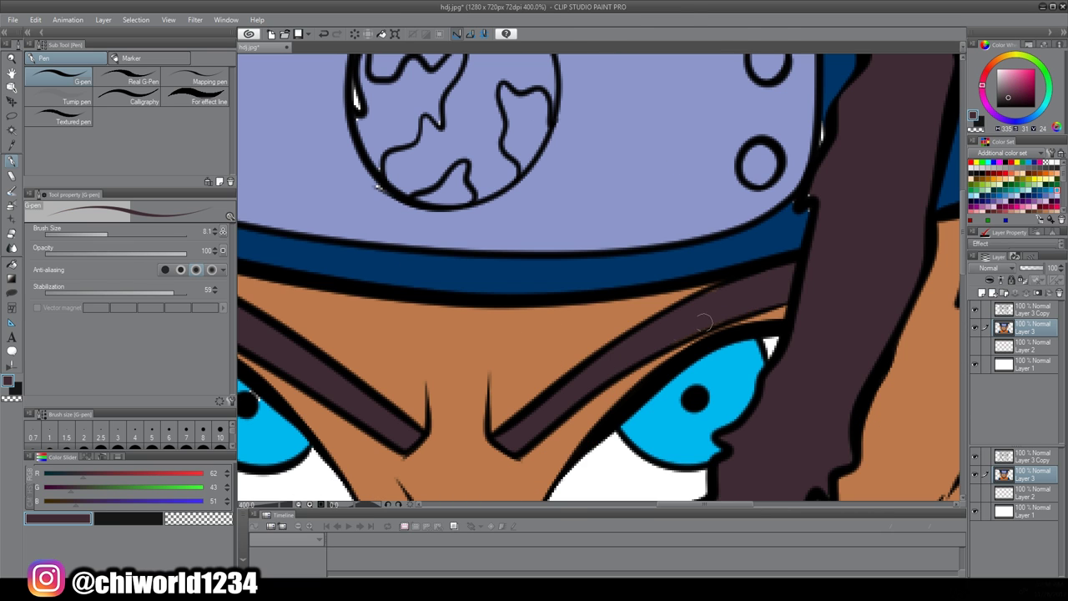
{"action": "scroll", "coordinate": [710, 294], "scroll_direction": "up", "scroll_amount": 1}
{"action": "left_click", "coordinate": [777, 303], "text": "alt"}
{"action": "left_click", "coordinate": [799, 262], "text": "alt"}
{"action": "left_click_drag", "start_coordinate": [808, 264], "coordinate": [813, 245]}
{"action": "left_click", "coordinate": [835, 118], "text": "alt"}
{"action": "left_click_drag", "start_coordinate": [817, 171], "coordinate": [819, 194]}
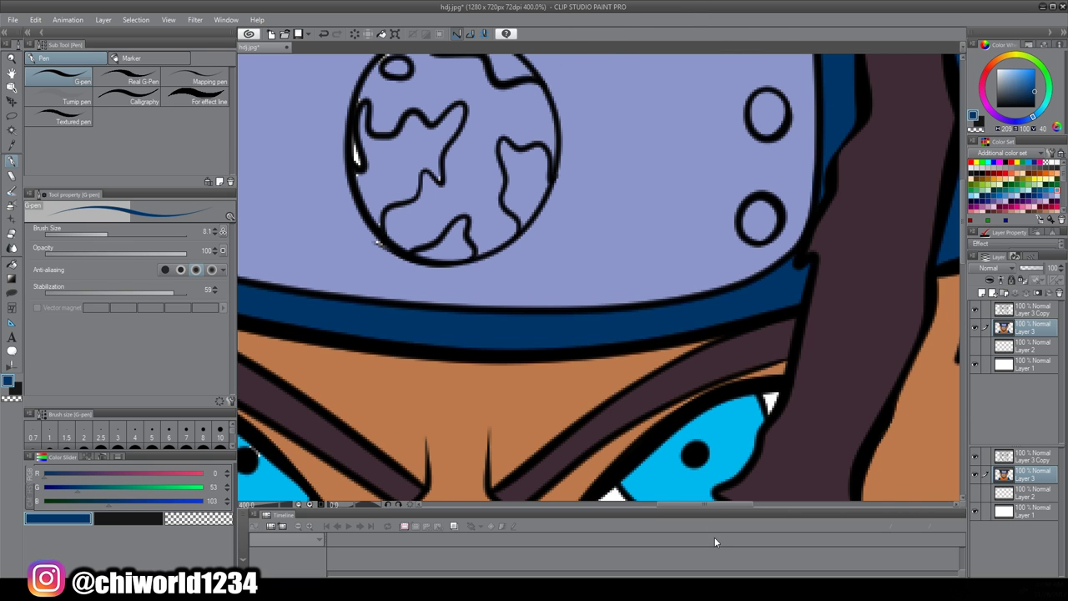
Paint navy and dark brown over the white gaps between the left hair strand and the forehead plate
{"action": "scroll", "coordinate": [574, 267], "scroll_direction": "down", "scroll_amount": 5}
{"action": "scroll", "coordinate": [493, 222], "scroll_direction": "up", "scroll_amount": 5}
{"action": "left_click_drag", "start_coordinate": [485, 309], "coordinate": [501, 252]}
{"action": "left_click", "coordinate": [438, 378], "text": "alt"}
{"action": "scroll", "coordinate": [482, 321], "scroll_direction": "down", "scroll_amount": 2}
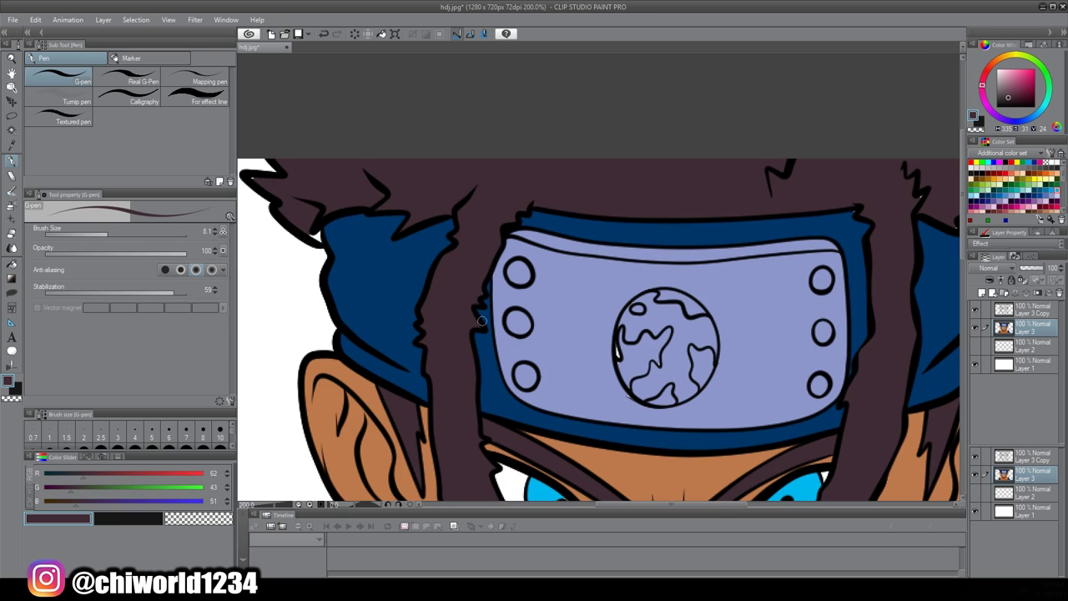
Sample the plate's periwinkle blue, set the pen size to 50 and cover the white gap at the globe emblem's left edge
{"action": "left_click", "coordinate": [597, 333], "text": "alt"}
{"action": "left_click", "coordinate": [134, 234]}
{"action": "left_click", "coordinate": [646, 351]}
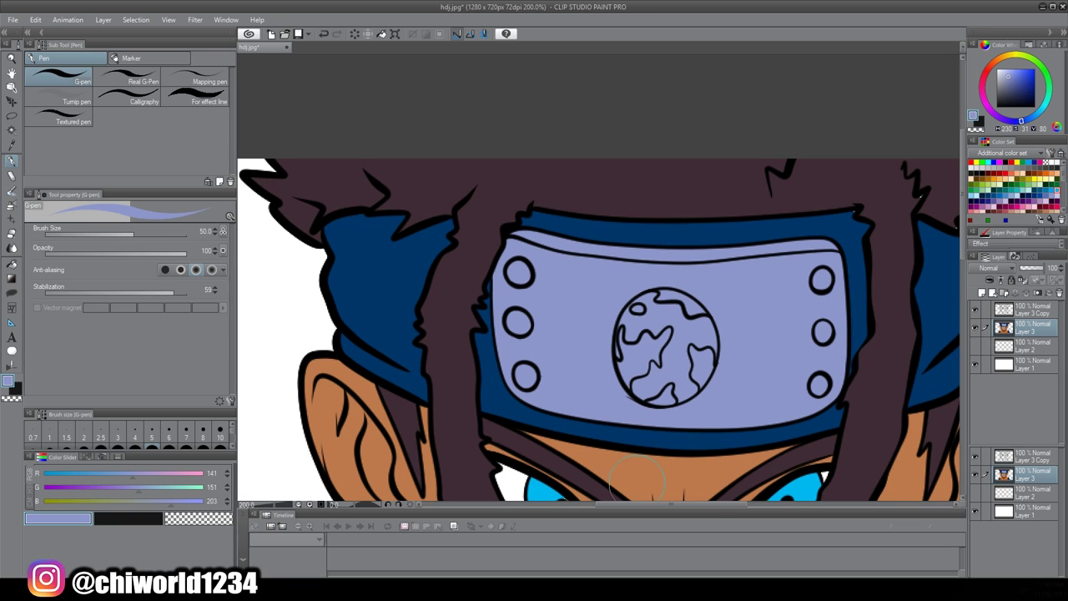
{"action": "scroll", "coordinate": [733, 272], "scroll_direction": "down", "scroll_amount": 5}
{"action": "scroll", "coordinate": [752, 319], "scroll_direction": "up", "scroll_amount": 3}
{"action": "scroll", "coordinate": [753, 323], "scroll_direction": "up", "scroll_amount": 1}
Touch up the hair and headband edges on the right side with sampled dark brown and navy at pen size 19.7
{"action": "left_click", "coordinate": [744, 238], "text": "alt"}
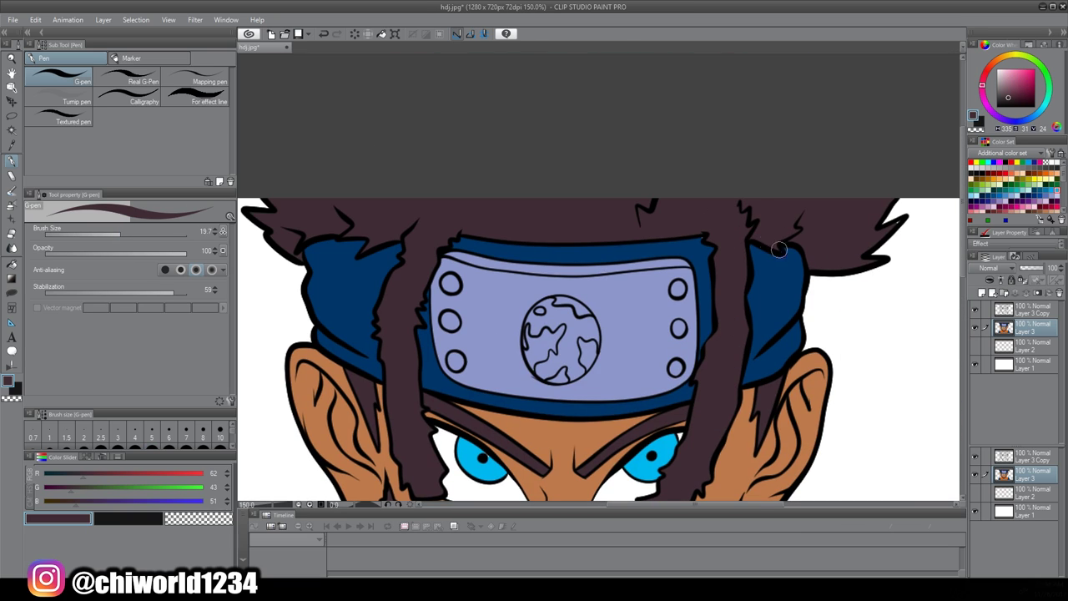
{"action": "left_click", "coordinate": [697, 251], "text": "alt"}
{"action": "scroll", "coordinate": [832, 365], "scroll_direction": "down", "scroll_amount": 3}
{"action": "scroll", "coordinate": [832, 365], "scroll_direction": "up", "scroll_amount": 1}
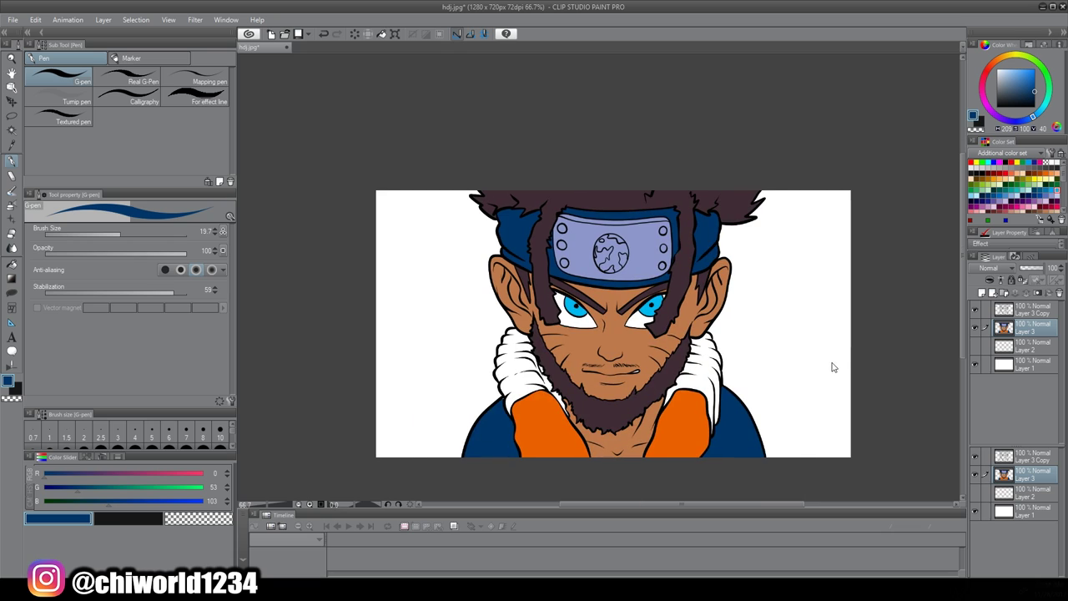
Add a layer above the flat colours, choose Lasso fill and set a reddish-brown skin shadow colour (RGB 145, 77, 62)
{"action": "key", "text": "ctrl+shift+n"}
{"action": "left_click", "coordinate": [11, 292]}
{"action": "scroll", "coordinate": [605, 432], "scroll_direction": "up", "scroll_amount": 3}
{"action": "left_click", "coordinate": [608, 305], "text": "alt"}
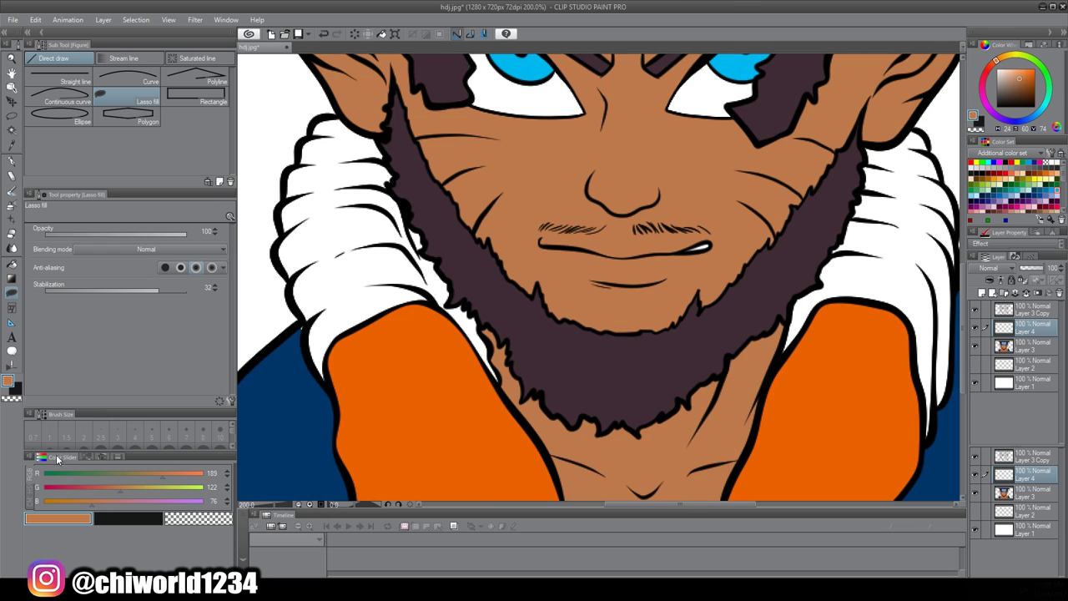
{"action": "double_click", "coordinate": [58, 518]}
{"action": "left_click", "coordinate": [485, 305]}
{"action": "left_click", "coordinate": [551, 368]}
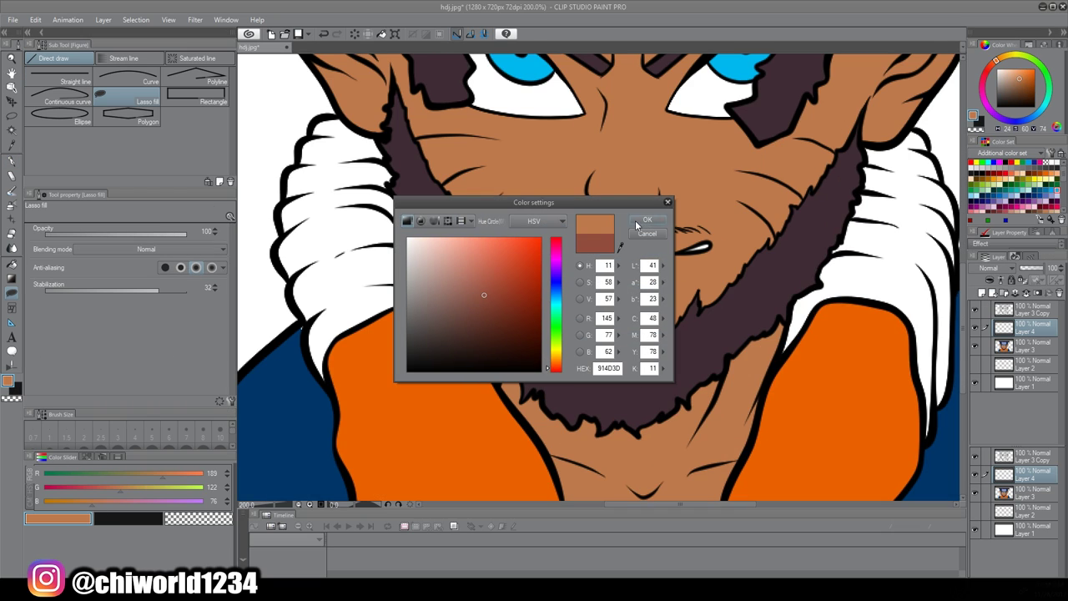
{"action": "left_click", "coordinate": [647, 219]}
Lasso-fill the shadow below the mouth and over the right half of the chin down to the beard
{"action": "scroll", "coordinate": [653, 252], "scroll_direction": "up", "scroll_amount": 2}
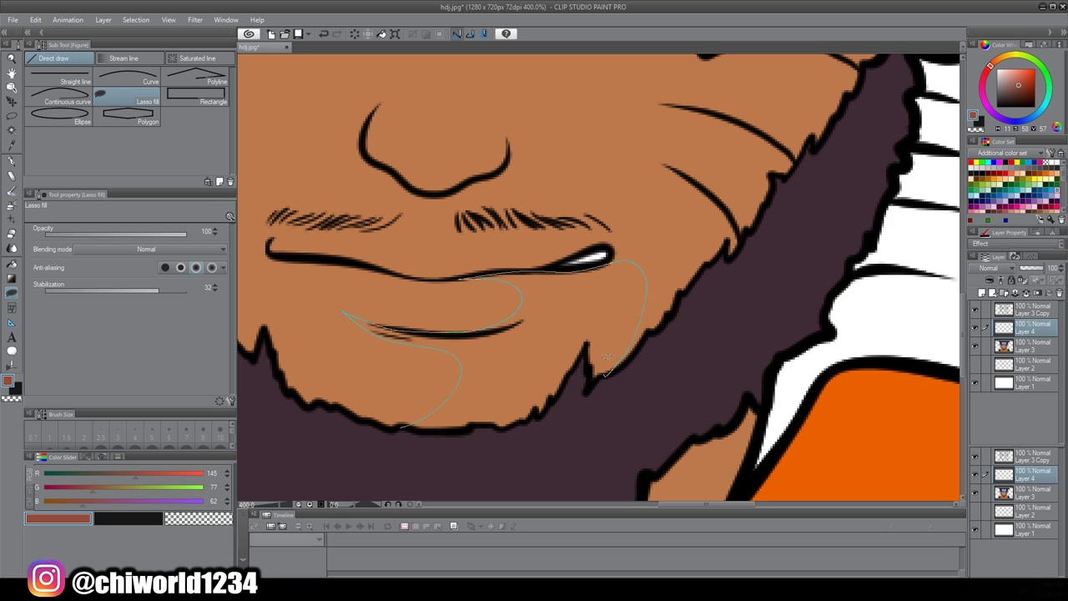
{"action": "scroll", "coordinate": [851, 405], "scroll_direction": "down", "scroll_amount": 6}
{"action": "mouse_move", "coordinate": [419, 425]}
{"action": "left_mouse_down"}
{"action": "mouse_move", "coordinate": [405, 428]}
{"action": "mouse_move", "coordinate": [469, 447]}
{"action": "left_mouse_up"}
{"action": "scroll", "coordinate": [885, 419], "scroll_direction": "up", "scroll_amount": 4}
{"action": "scroll", "coordinate": [642, 286], "scroll_direction": "up", "scroll_amount": 2}
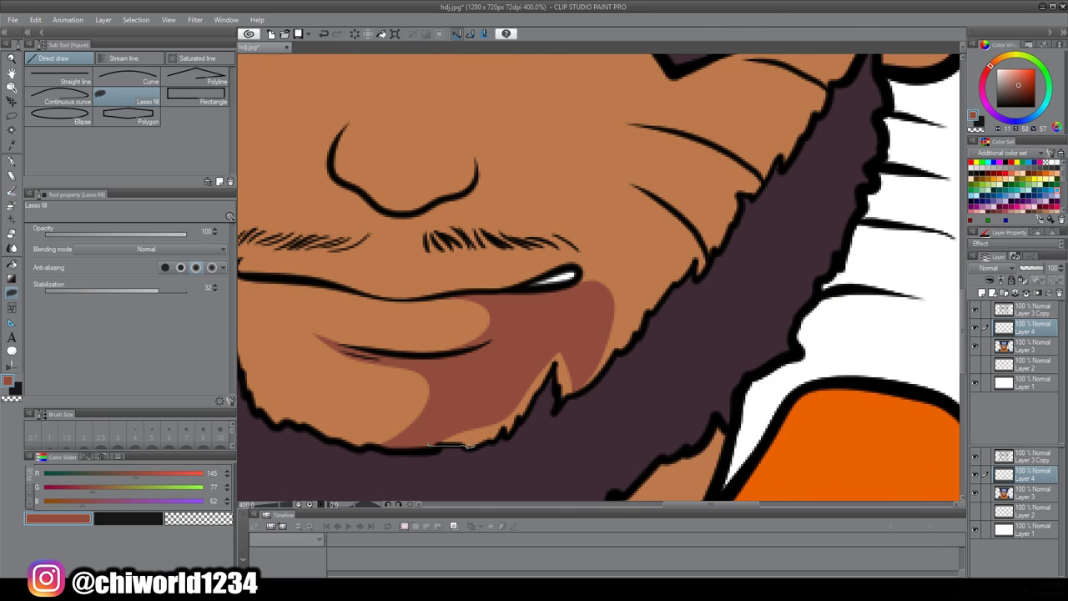
{"action": "left_click_drag", "start_coordinate": [561, 317], "coordinate": [561, 317]}
{"action": "scroll", "coordinate": [561, 318], "scroll_direction": "down", "scroll_amount": 5}
{"action": "scroll", "coordinate": [596, 342], "scroll_direction": "up", "scroll_amount": 4}
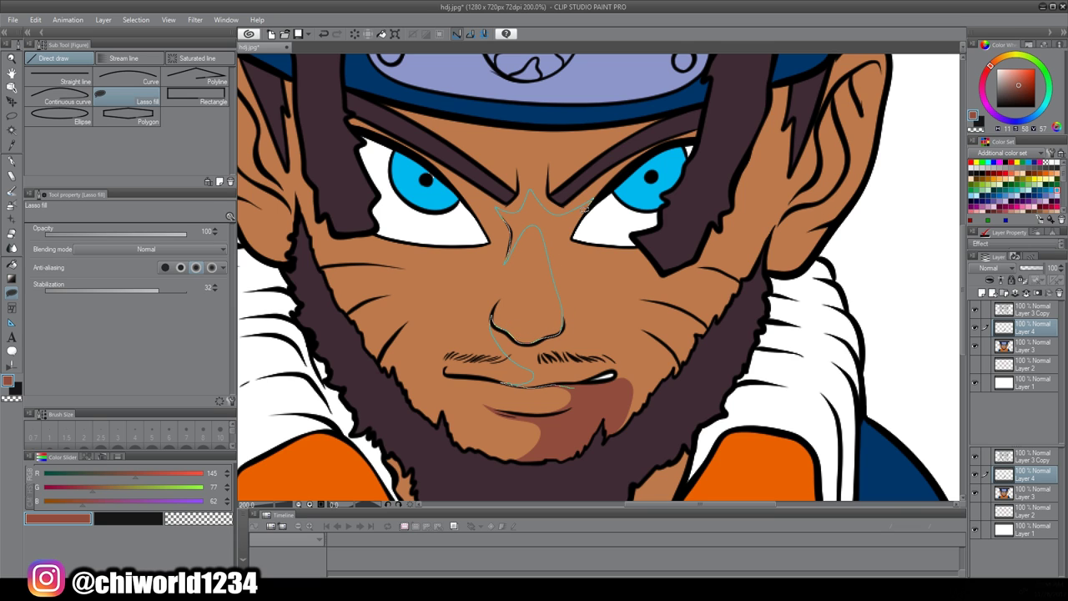
Lasso-fill the shadow along the nose's right side and across the right cheek to the beard and sideburn
{"action": "left_click_drag", "start_coordinate": [618, 378], "coordinate": [586, 381]}
{"action": "scroll", "coordinate": [586, 381], "scroll_direction": "down", "scroll_amount": 4}
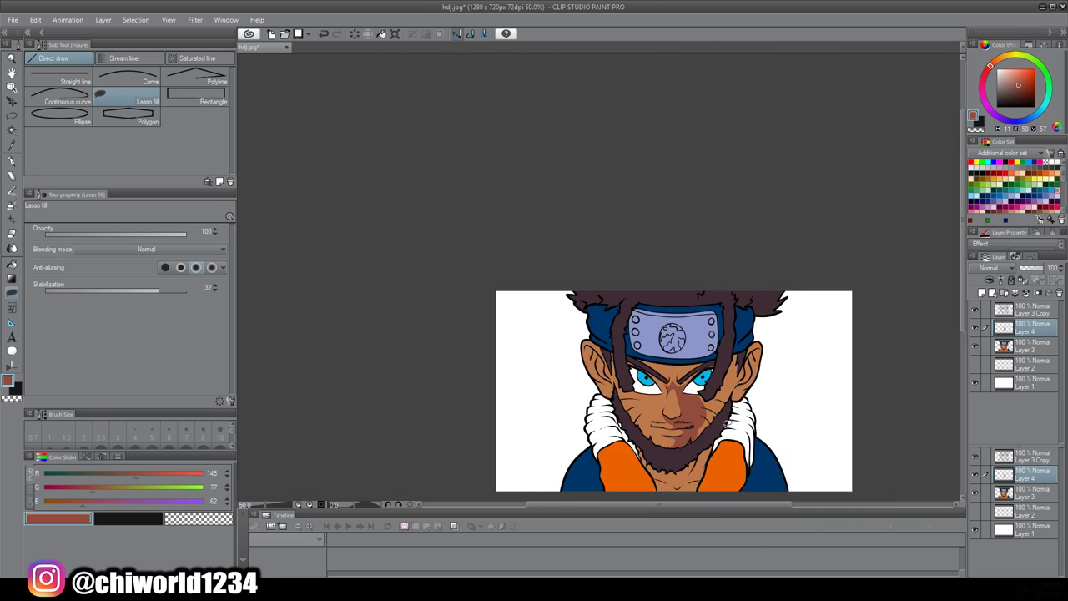
{"action": "scroll", "coordinate": [550, 429], "scroll_direction": "up", "scroll_amount": 5}
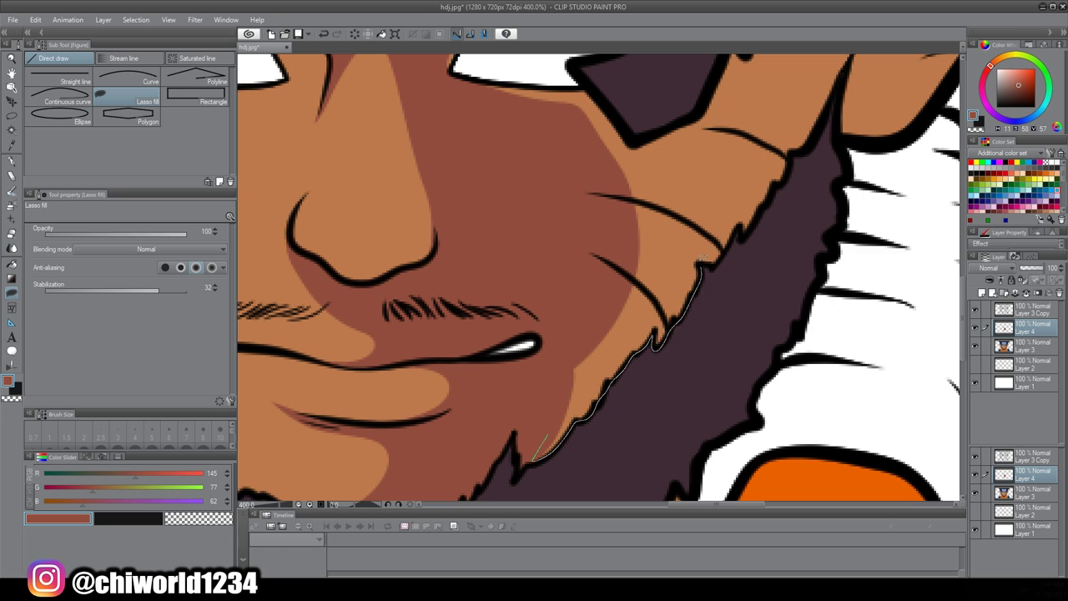
{"action": "left_click_drag", "start_coordinate": [699, 125], "coordinate": [698, 126]}
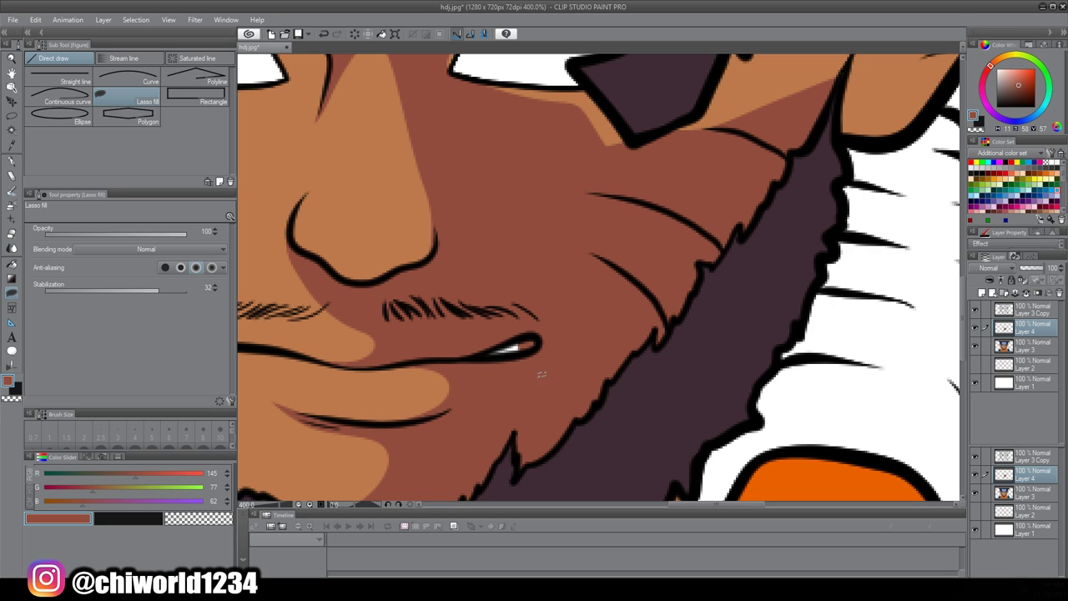
Sample white and repaint the opening at the right corner of the mouth
{"action": "left_click", "coordinate": [797, 397], "text": "alt"}
{"action": "scroll", "coordinate": [598, 334], "scroll_direction": "down", "scroll_amount": 2}
{"action": "scroll", "coordinate": [599, 333], "scroll_direction": "up", "scroll_amount": 2}
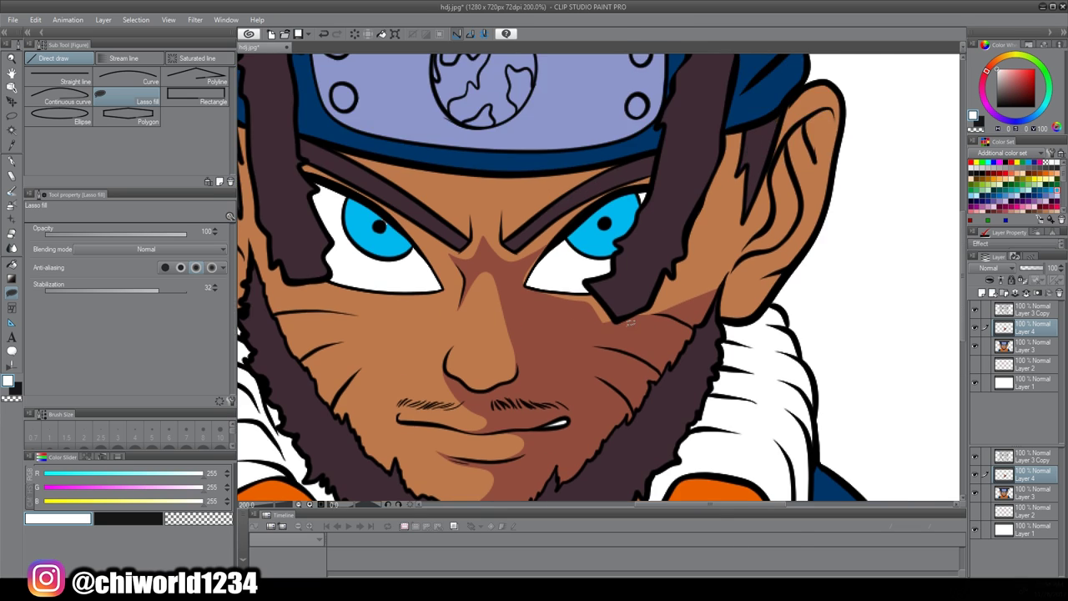
Sample the reddish-brown shadow colour and shade the skin between the right eyebrow and eye
{"action": "left_click", "coordinate": [541, 333], "text": "alt"}
{"action": "scroll", "coordinate": [541, 333], "scroll_direction": "up", "scroll_amount": 4}
{"action": "mouse_move", "coordinate": [325, 317]}
{"action": "left_mouse_down"}
{"action": "mouse_move", "coordinate": [327, 351]}
{"action": "mouse_move", "coordinate": [292, 334]}
{"action": "left_mouse_up"}
{"action": "scroll", "coordinate": [292, 413], "scroll_direction": "up", "scroll_amount": 2}
{"action": "mouse_move", "coordinate": [290, 413]}
{"action": "left_mouse_down"}
{"action": "mouse_move", "coordinate": [389, 179]}
{"action": "mouse_move", "coordinate": [283, 407]}
{"action": "left_mouse_up"}
{"action": "scroll", "coordinate": [424, 440], "scroll_direction": "down", "scroll_amount": 4}
{"action": "scroll", "coordinate": [763, 341], "scroll_direction": "up", "scroll_amount": 3}
{"action": "left_click_drag", "start_coordinate": [763, 340], "coordinate": [819, 175]}
Lasso-fill shadows over the right temple and around the right ear, leaving a lit patch inside its outer rim
{"action": "left_click_drag", "start_coordinate": [404, 461], "coordinate": [453, 427]}
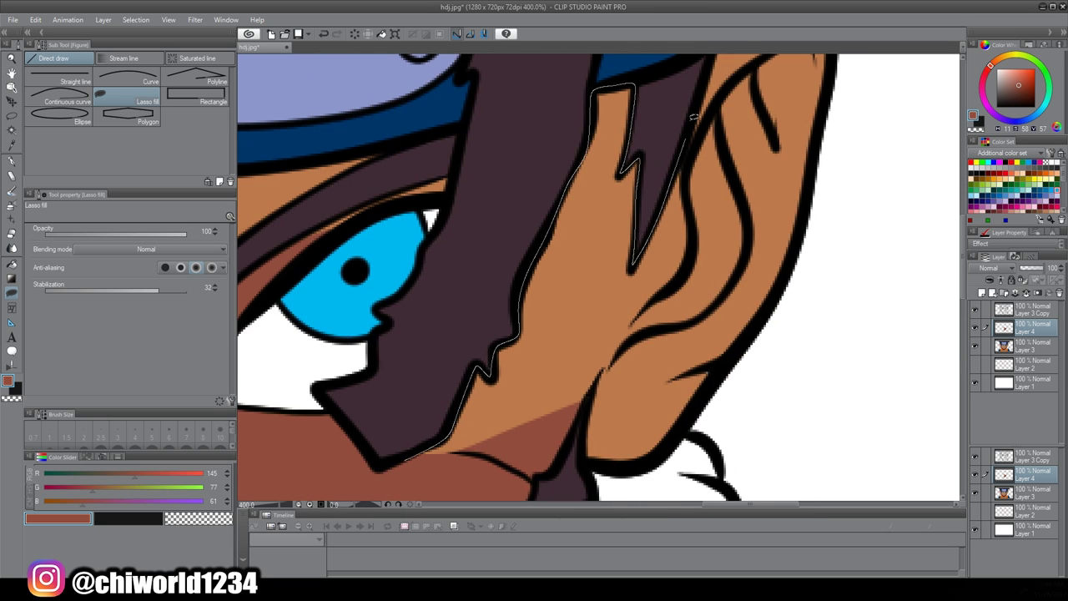
{"action": "left_click_drag", "start_coordinate": [589, 398], "coordinate": [568, 427]}
{"action": "scroll", "coordinate": [584, 401], "scroll_direction": "down", "scroll_amount": 1}
{"action": "mouse_move", "coordinate": [595, 364]}
{"action": "left_mouse_down"}
{"action": "mouse_move", "coordinate": [634, 451]}
{"action": "mouse_move", "coordinate": [801, 189]}
{"action": "mouse_move", "coordinate": [621, 352]}
{"action": "left_mouse_up"}
{"action": "scroll", "coordinate": [622, 352], "scroll_direction": "up", "scroll_amount": 3}
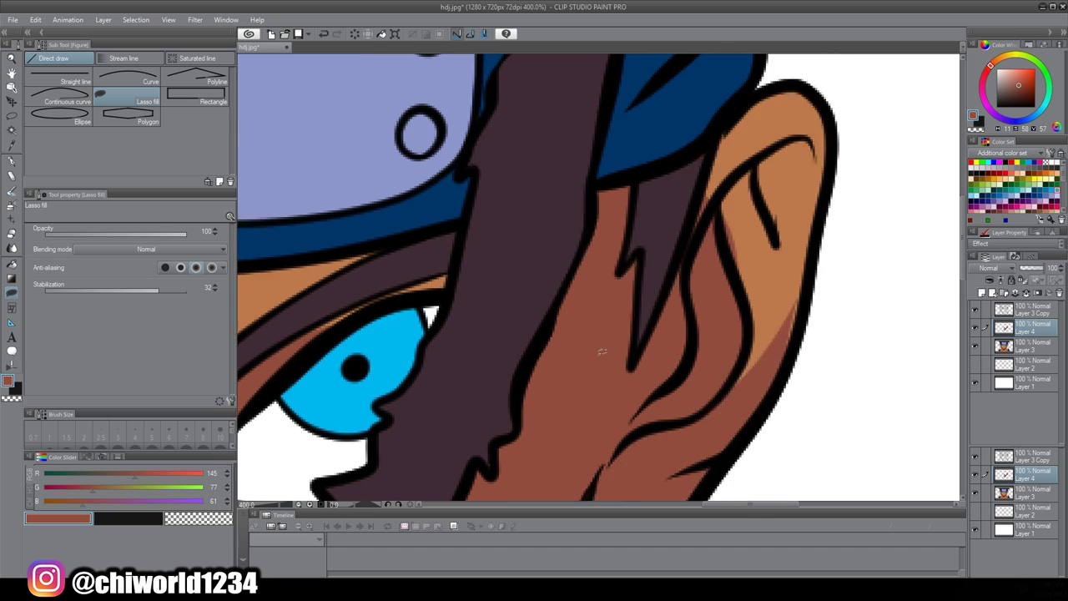
{"action": "left_click_drag", "start_coordinate": [720, 455], "coordinate": [794, 242]}
{"action": "left_click_drag", "start_coordinate": [726, 447], "coordinate": [720, 454]}
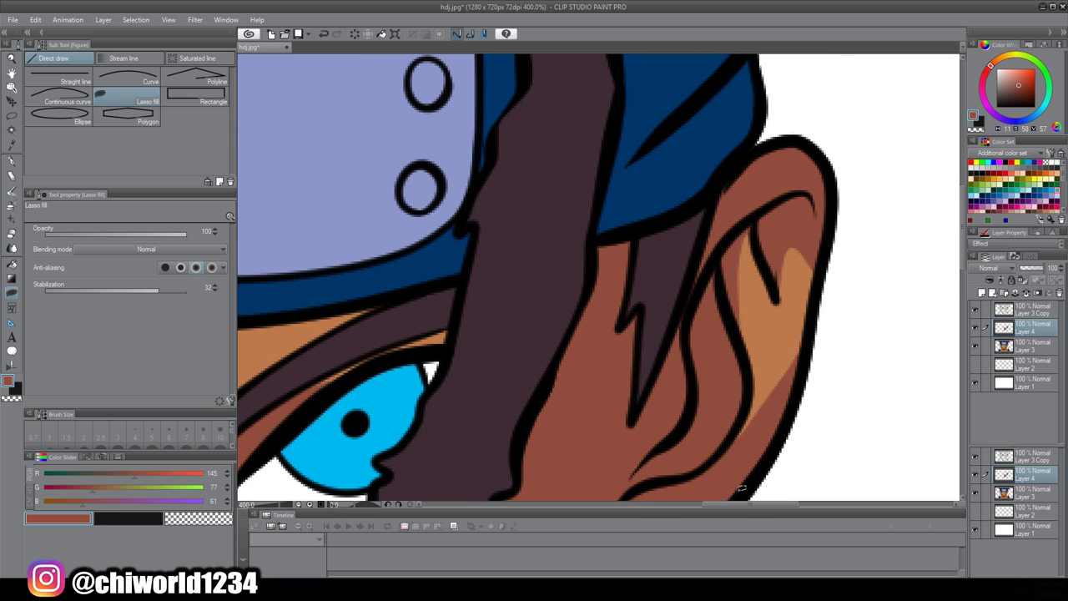
Lasso-fill shadows on the neck under the beard and along the right jacket flap
{"action": "scroll", "coordinate": [820, 375], "scroll_direction": "down", "scroll_amount": 4}
{"action": "scroll", "coordinate": [545, 331], "scroll_direction": "up", "scroll_amount": 4}
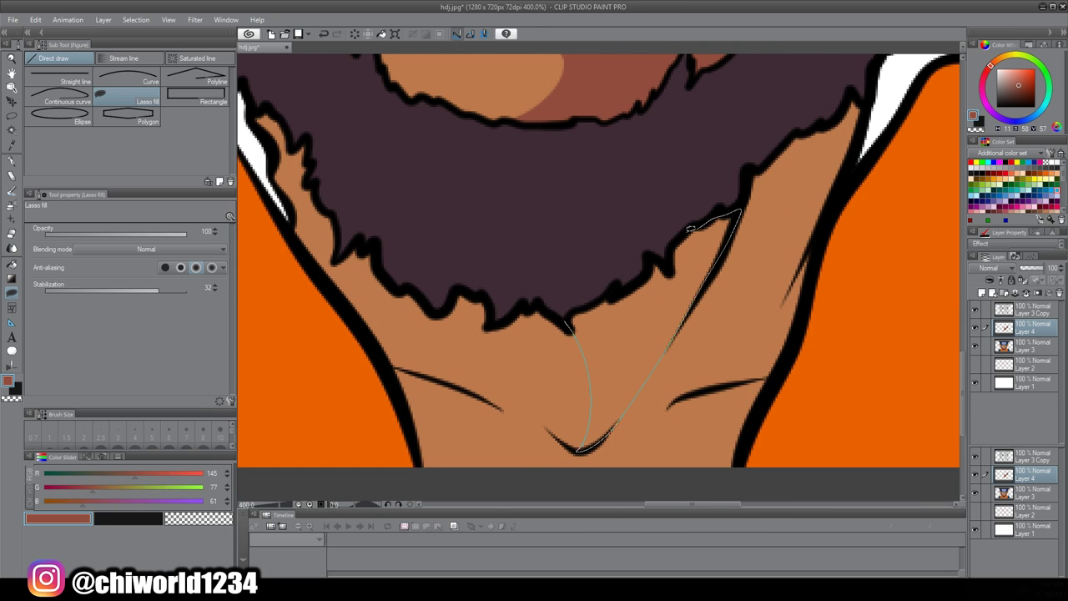
{"action": "left_click_drag", "start_coordinate": [612, 289], "coordinate": [570, 325]}
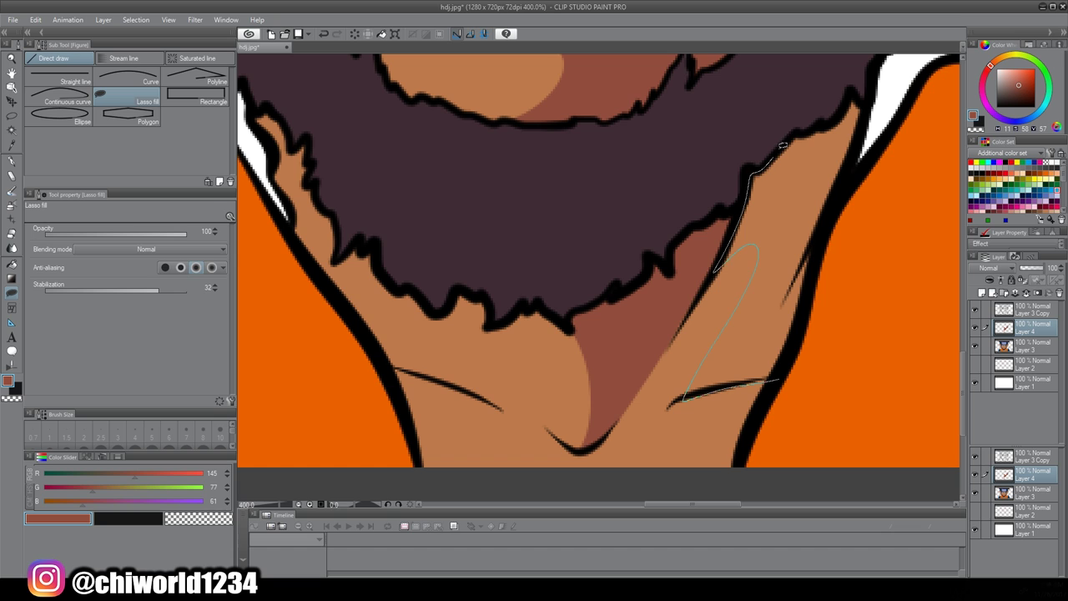
{"action": "mouse_move", "coordinate": [863, 98]}
{"action": "left_mouse_down"}
{"action": "mouse_move", "coordinate": [817, 269]}
{"action": "mouse_move", "coordinate": [673, 443]}
{"action": "mouse_move", "coordinate": [761, 406]}
{"action": "left_mouse_up"}
{"action": "scroll", "coordinate": [761, 407], "scroll_direction": "down", "scroll_amount": 4}
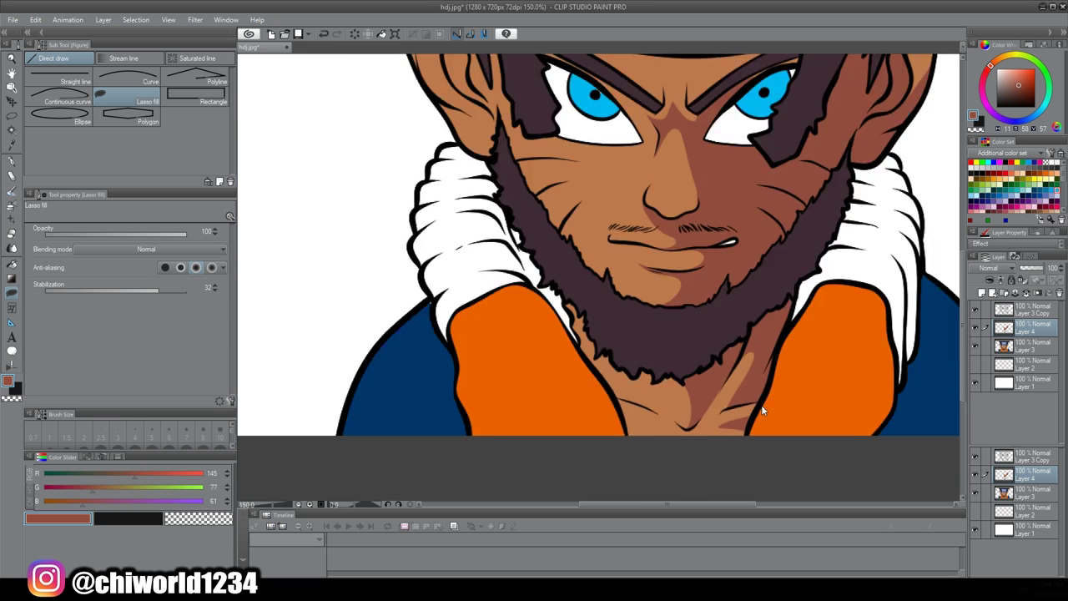
Set the colour to medium blue (RGB 85, 111, 181) and lasso-fill a shadow on the white of the right eye
{"action": "scroll", "coordinate": [844, 328], "scroll_direction": "up", "scroll_amount": 4}
{"action": "left_click", "coordinate": [1046, 196]}
{"action": "scroll", "coordinate": [961, 217], "scroll_direction": "up", "scroll_amount": 2}
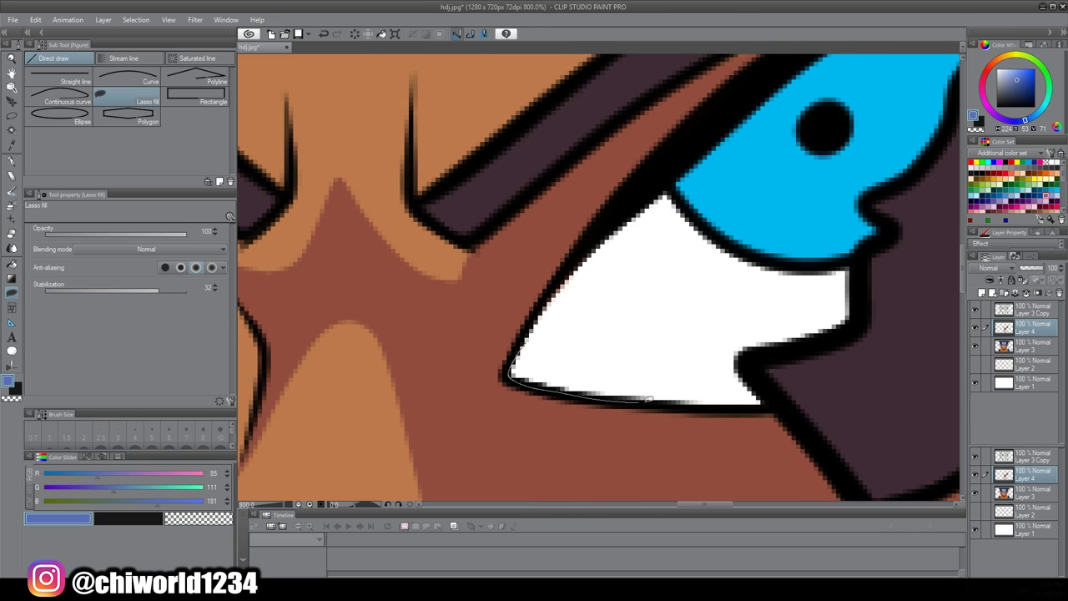
{"action": "mouse_move", "coordinate": [649, 400]}
{"action": "left_mouse_down"}
{"action": "mouse_move", "coordinate": [596, 241]}
{"action": "mouse_move", "coordinate": [518, 355]}
{"action": "left_mouse_up"}
{"action": "scroll", "coordinate": [588, 389], "scroll_direction": "down", "scroll_amount": 4}
Lasso-fill a blue shadow in the inner corner of the left eye's white
{"action": "scroll", "coordinate": [442, 381], "scroll_direction": "up", "scroll_amount": 4}
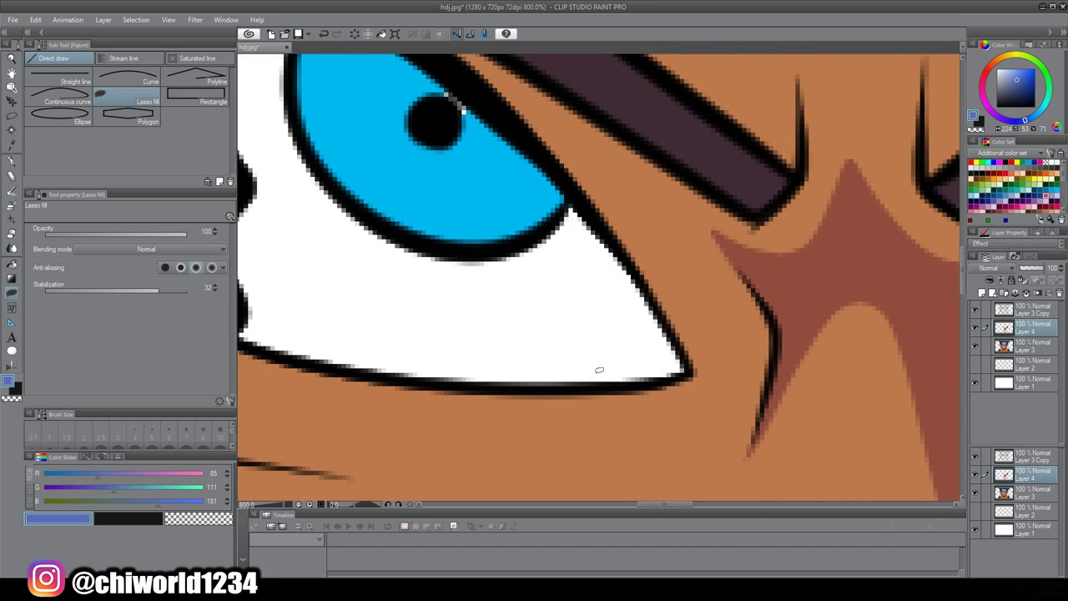
{"action": "left_click_drag", "start_coordinate": [573, 202], "coordinate": [686, 355]}
{"action": "left_click_drag", "start_coordinate": [541, 247], "coordinate": [571, 205]}
{"action": "scroll", "coordinate": [571, 205], "scroll_direction": "down", "scroll_amount": 3}
{"action": "scroll", "coordinate": [568, 318], "scroll_direction": "up", "scroll_amount": 2}
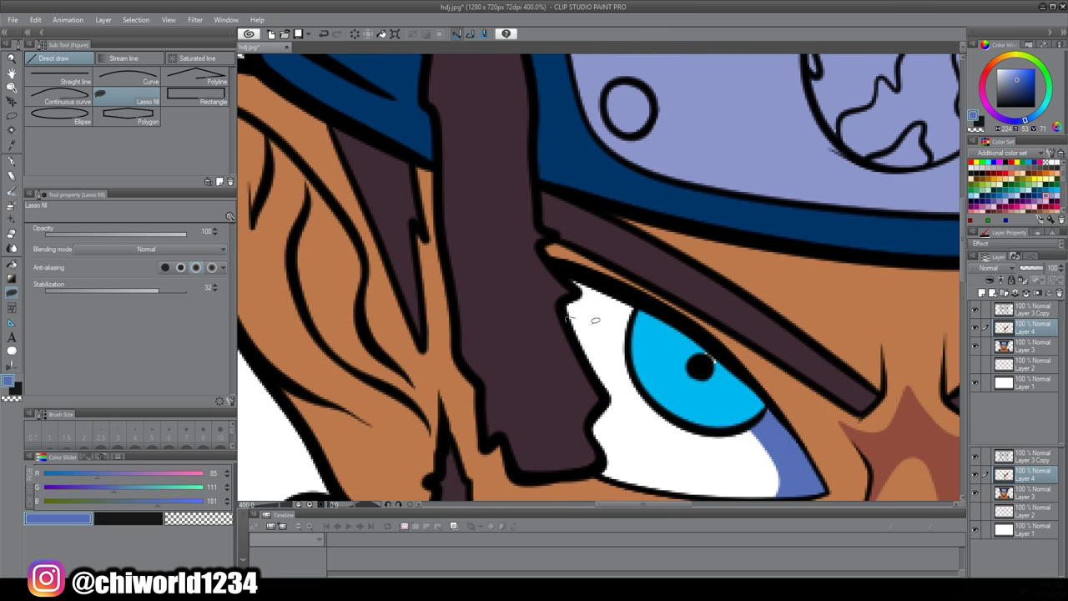
Lasso-fill medium blue shadows on the upper outer white of the left eye and the outer corner of the right eye
{"action": "left_click_drag", "start_coordinate": [568, 266], "coordinate": [568, 302]}
{"action": "scroll", "coordinate": [511, 426], "scroll_direction": "down", "scroll_amount": 4}
{"action": "scroll", "coordinate": [601, 367], "scroll_direction": "up", "scroll_amount": 8}
{"action": "left_click_drag", "start_coordinate": [601, 367], "coordinate": [596, 476]}
{"action": "left_click_drag", "start_coordinate": [859, 244], "coordinate": [820, 244]}
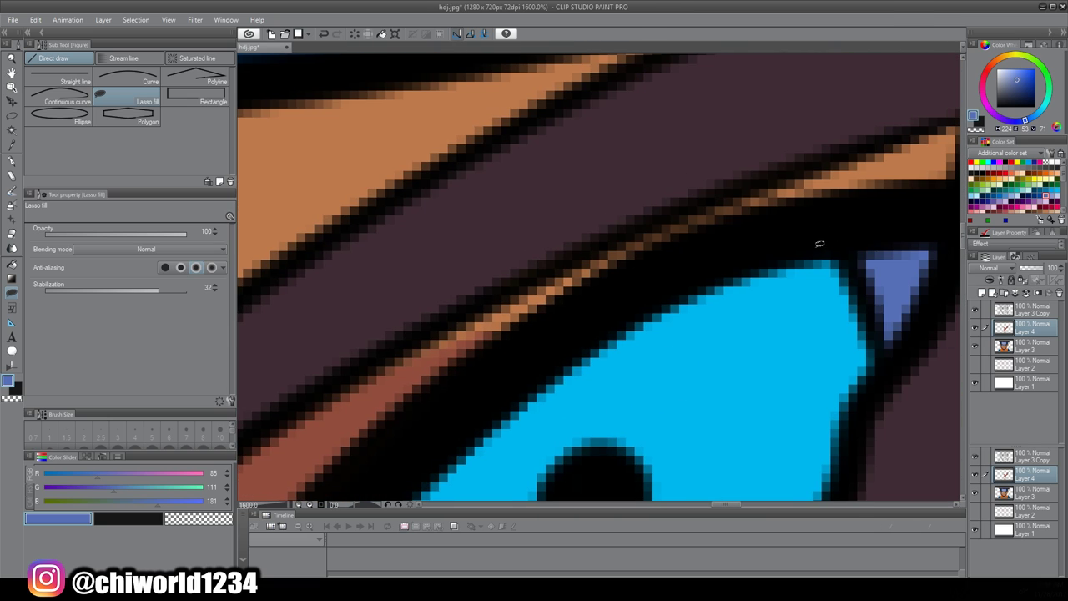
Set the colour to deep blue (RGB 0, 71, 157) and lasso-fill shadows on the upper parts of both irises
{"action": "left_click", "coordinate": [1040, 196]}
{"action": "key", "text": "ctrl+minus"}
{"action": "key", "text": "ctrl+minus"}
{"action": "key", "text": "ctrl+plus"}
{"action": "mouse_move", "coordinate": [493, 299]}
{"action": "left_mouse_down"}
{"action": "mouse_move", "coordinate": [513, 343]}
{"action": "mouse_move", "coordinate": [767, 249]}
{"action": "mouse_move", "coordinate": [507, 280]}
{"action": "left_mouse_up"}
{"action": "scroll", "coordinate": [506, 280], "scroll_direction": "down", "scroll_amount": 4}
{"action": "scroll", "coordinate": [396, 109], "scroll_direction": "up", "scroll_amount": 4}
{"action": "mouse_move", "coordinate": [397, 106]}
{"action": "left_mouse_down"}
{"action": "mouse_move", "coordinate": [369, 161]}
{"action": "mouse_move", "coordinate": [586, 355]}
{"action": "mouse_move", "coordinate": [642, 250]}
{"action": "left_mouse_up"}
{"action": "scroll", "coordinate": [782, 328], "scroll_direction": "down", "scroll_amount": 4}
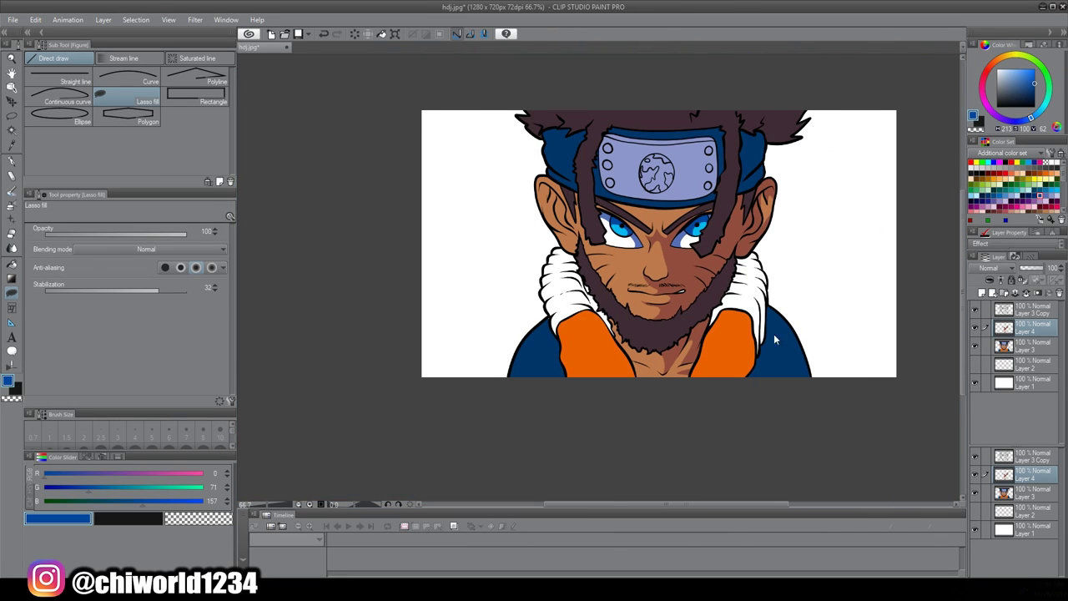
Set the colour to dark orange-brown (RGB 143, 45, 19) and lasso-fill a shadow on the right orange jacket flap
{"action": "scroll", "coordinate": [774, 335], "scroll_direction": "up", "scroll_amount": 1}
{"action": "right_click", "coordinate": [728, 351]}
{"action": "double_click", "coordinate": [9, 383]}
{"action": "left_click_drag", "start_coordinate": [557, 362], "coordinate": [557, 367]}
{"action": "left_click", "coordinate": [524, 296]}
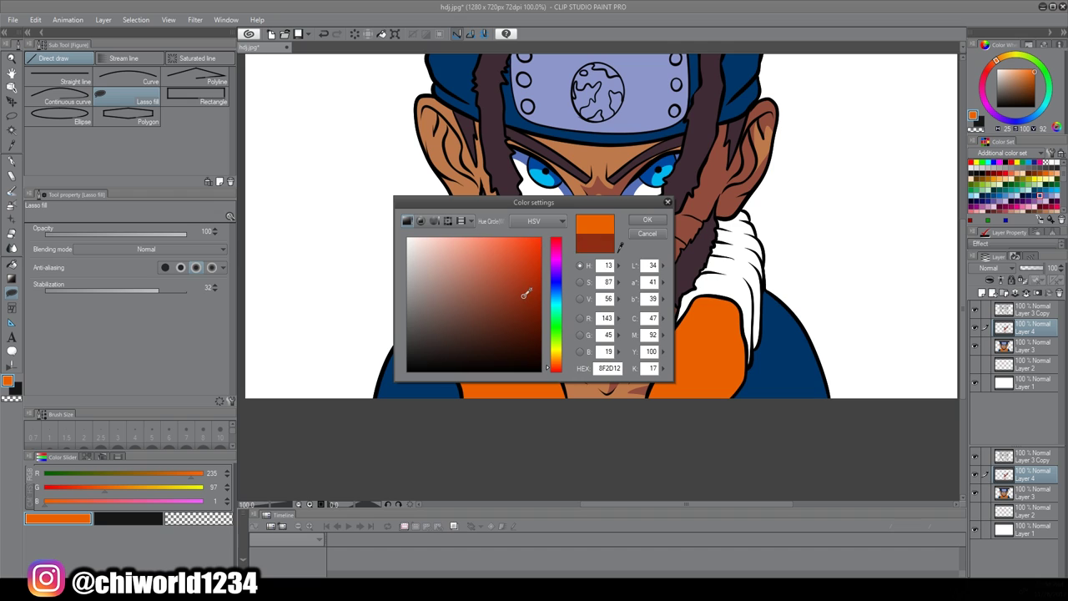
{"action": "left_click", "coordinate": [647, 220]}
{"action": "scroll", "coordinate": [693, 243], "scroll_direction": "up", "scroll_amount": 2}
{"action": "left_click_drag", "start_coordinate": [727, 181], "coordinate": [686, 240]}
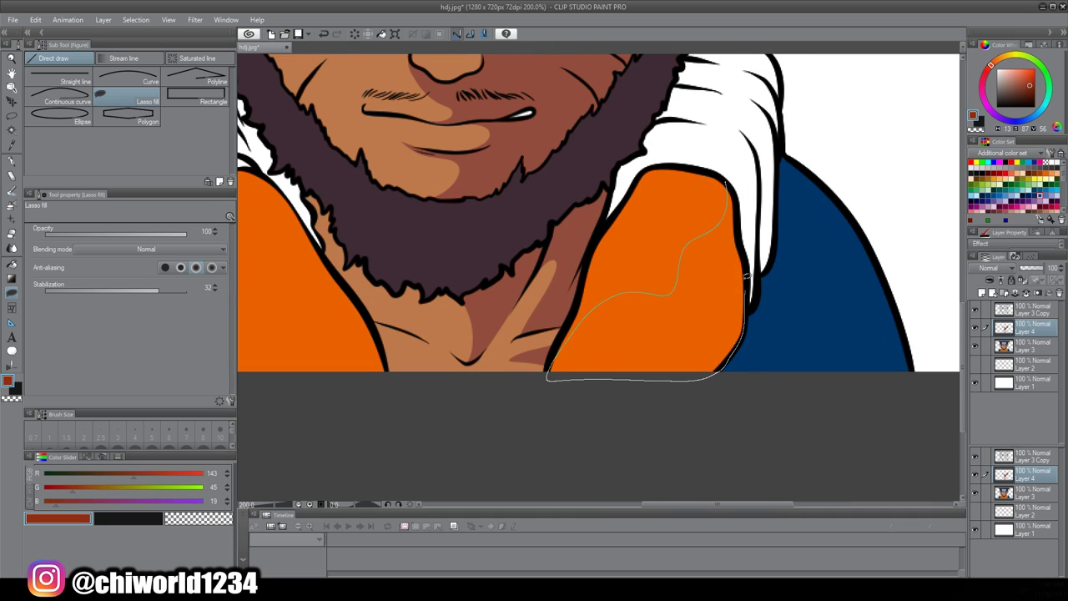
{"action": "left_click_drag", "start_coordinate": [747, 275], "coordinate": [730, 181]}
Lasso-fill a matching dark orange-brown shadow along the inner and lower part of the left orange jacket flap
{"action": "scroll", "coordinate": [730, 209], "scroll_direction": "down", "scroll_amount": 3}
{"action": "scroll", "coordinate": [612, 210], "scroll_direction": "up", "scroll_amount": 3}
{"action": "mouse_move", "coordinate": [615, 273]}
{"action": "left_mouse_down"}
{"action": "mouse_move", "coordinate": [513, 372]}
{"action": "mouse_move", "coordinate": [710, 373]}
{"action": "left_mouse_up"}
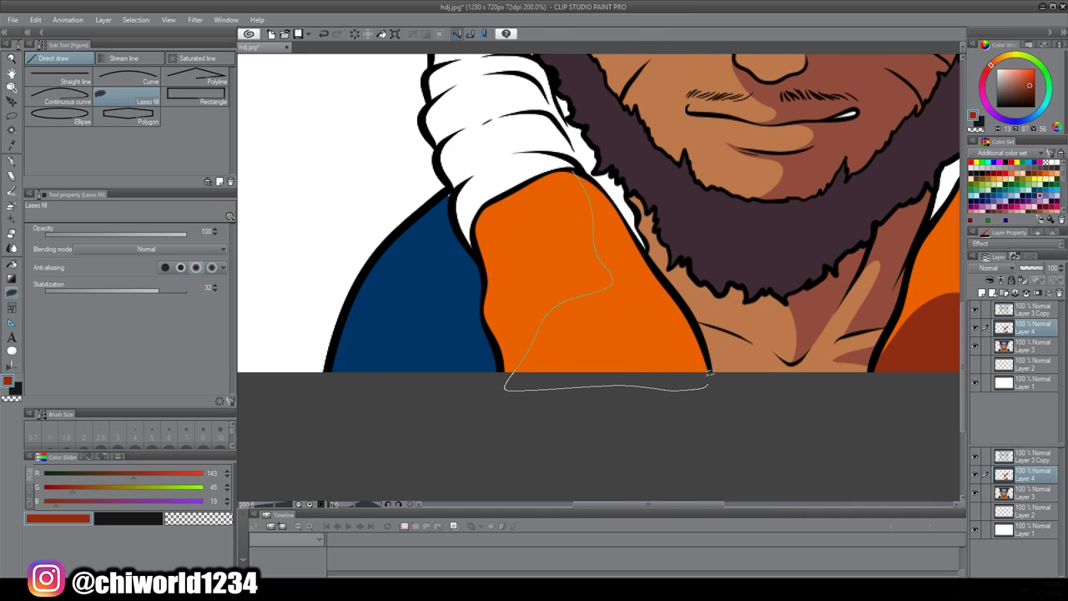
{"action": "left_click_drag", "start_coordinate": [617, 202], "coordinate": [577, 172]}
{"action": "scroll", "coordinate": [621, 276], "scroll_direction": "down", "scroll_amount": 5}
{"action": "scroll", "coordinate": [622, 275], "scroll_direction": "up", "scroll_amount": 4}
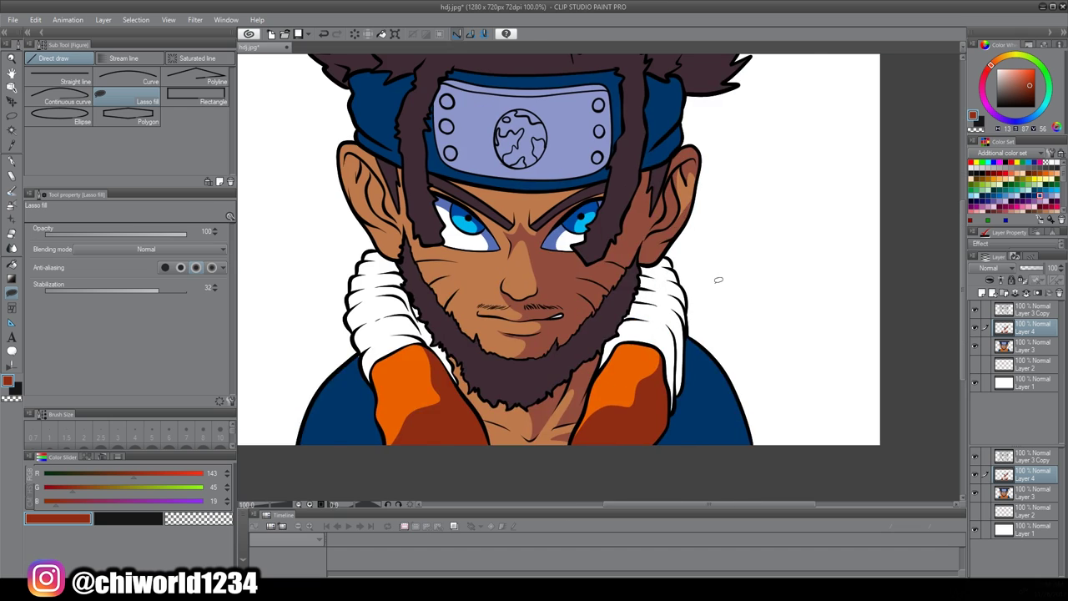
Set the colour to dark navy (RGB 17, 11, 100) and lasso-fill a shadow on the left blue shoulder
{"action": "scroll", "coordinate": [400, 351], "scroll_direction": "up", "scroll_amount": 3}
{"action": "left_click", "coordinate": [984, 201]}
{"action": "scroll", "coordinate": [929, 196], "scroll_direction": "up", "scroll_amount": 2}
{"action": "left_click_drag", "start_coordinate": [614, 83], "coordinate": [614, 82]}
{"action": "mouse_move", "coordinate": [651, 198]}
{"action": "left_mouse_down"}
{"action": "mouse_move", "coordinate": [452, 427]}
{"action": "mouse_move", "coordinate": [691, 368]}
{"action": "mouse_move", "coordinate": [632, 192]}
{"action": "left_mouse_up"}
Lasso-fill a dark navy shadow on the right blue shoulder, leaving the outer part lit
{"action": "scroll", "coordinate": [689, 307], "scroll_direction": "down", "scroll_amount": 5}
{"action": "scroll", "coordinate": [835, 306], "scroll_direction": "up", "scroll_amount": 4}
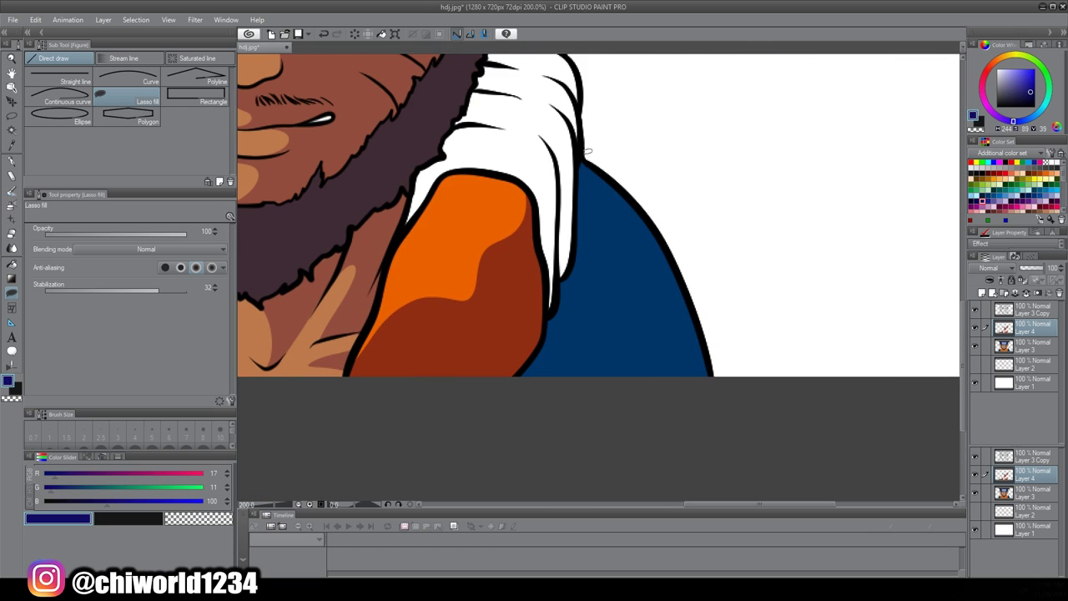
{"action": "mouse_move", "coordinate": [585, 156]}
{"action": "left_mouse_down"}
{"action": "mouse_move", "coordinate": [704, 347]}
{"action": "mouse_move", "coordinate": [523, 404]}
{"action": "left_mouse_up"}
{"action": "left_click_drag", "start_coordinate": [576, 165], "coordinate": [576, 165]}
{"action": "scroll", "coordinate": [576, 164], "scroll_direction": "down", "scroll_amount": 4}
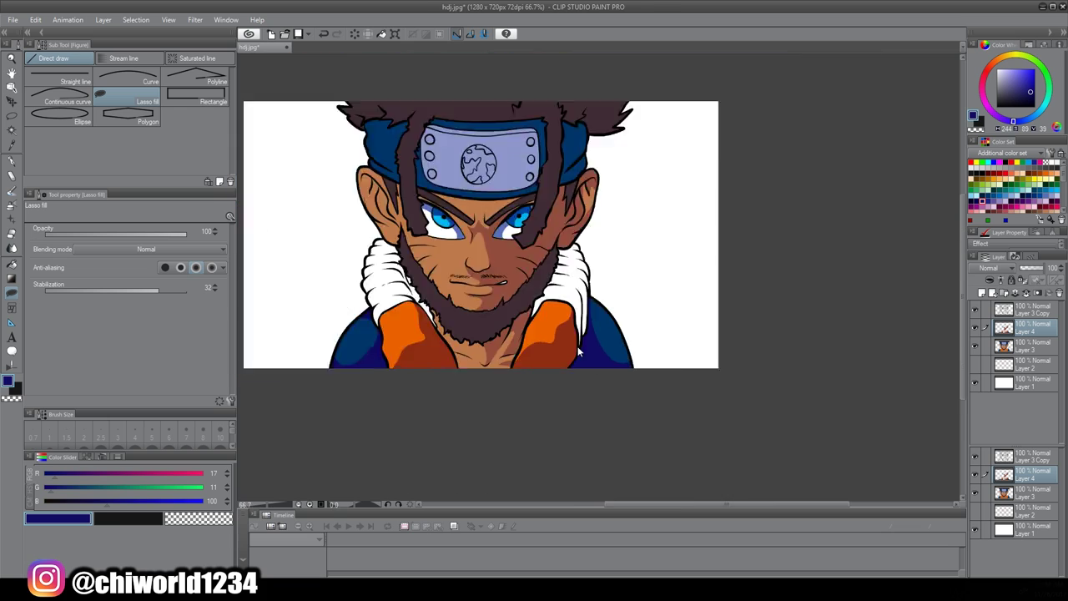
Set the colour to dark slate blue (RGB 67, 72, 99) and lasso-fill a shadow with diagonal streaks across the headband plate's right side
{"action": "scroll", "coordinate": [367, 217], "scroll_direction": "up", "scroll_amount": 8}
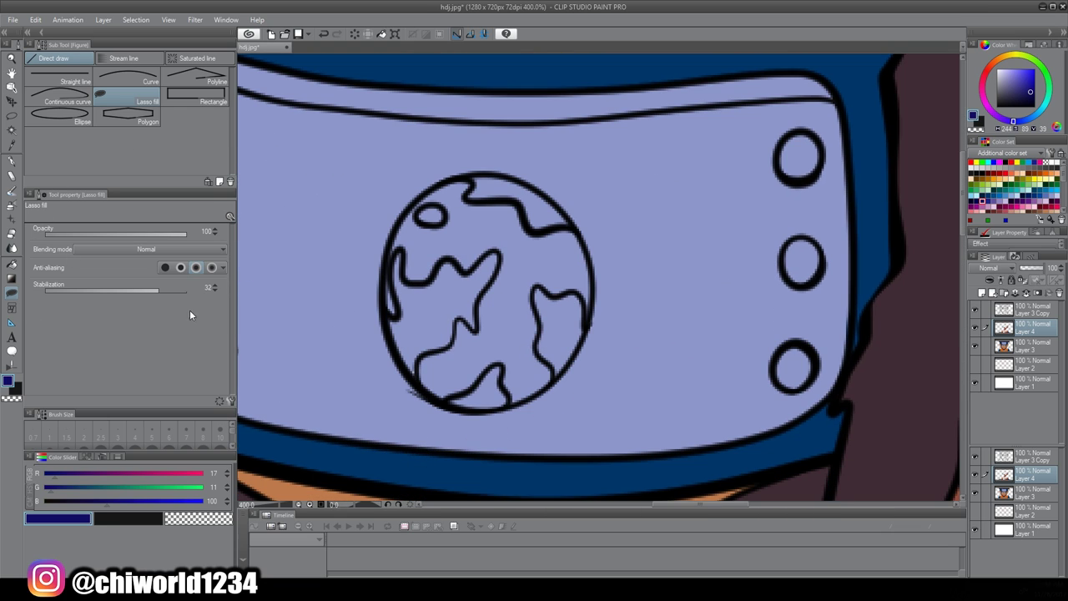
{"action": "right_click", "coordinate": [288, 313]}
{"action": "double_click", "coordinate": [8, 381]}
{"action": "left_click", "coordinate": [449, 320]}
{"action": "left_click", "coordinate": [646, 220]}
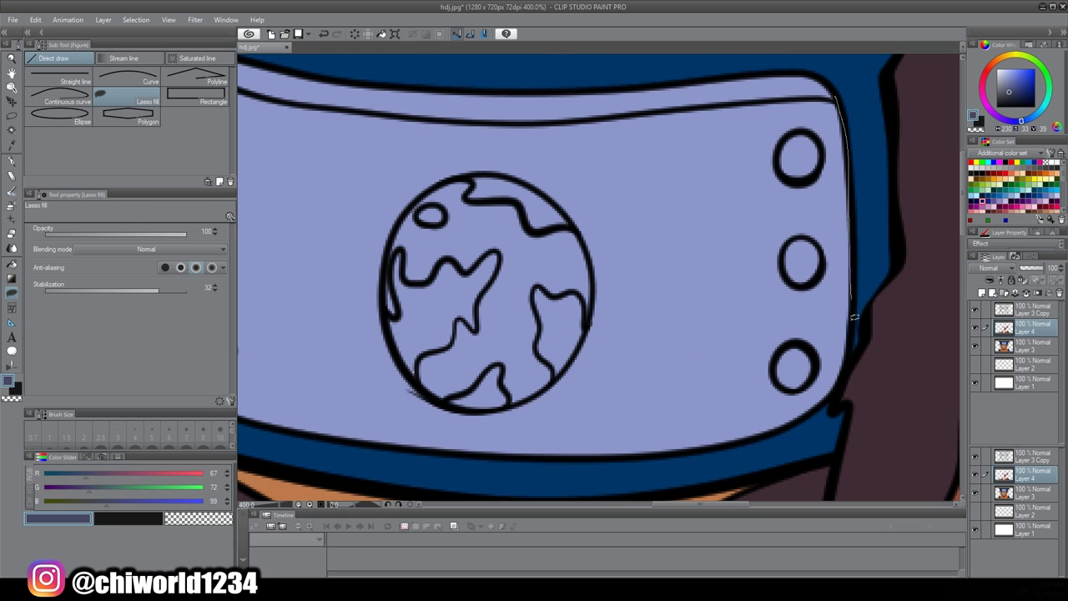
{"action": "left_click_drag", "start_coordinate": [595, 456], "coordinate": [626, 352]}
{"action": "mouse_move", "coordinate": [507, 433]}
{"action": "left_mouse_down"}
{"action": "mouse_move", "coordinate": [467, 429]}
{"action": "mouse_move", "coordinate": [708, 105]}
{"action": "mouse_move", "coordinate": [844, 94]}
{"action": "left_mouse_up"}
{"action": "key", "text": "ctrl+minus"}
{"action": "key", "text": "ctrl+minus"}
{"action": "key", "text": "ctrl+minus"}
{"action": "key", "text": "ctrl+minus"}
{"action": "left_click_drag", "start_coordinate": [584, 358], "coordinate": [629, 276]}
{"action": "key", "text": "ctrl+plus"}
{"action": "key", "text": "ctrl+plus"}
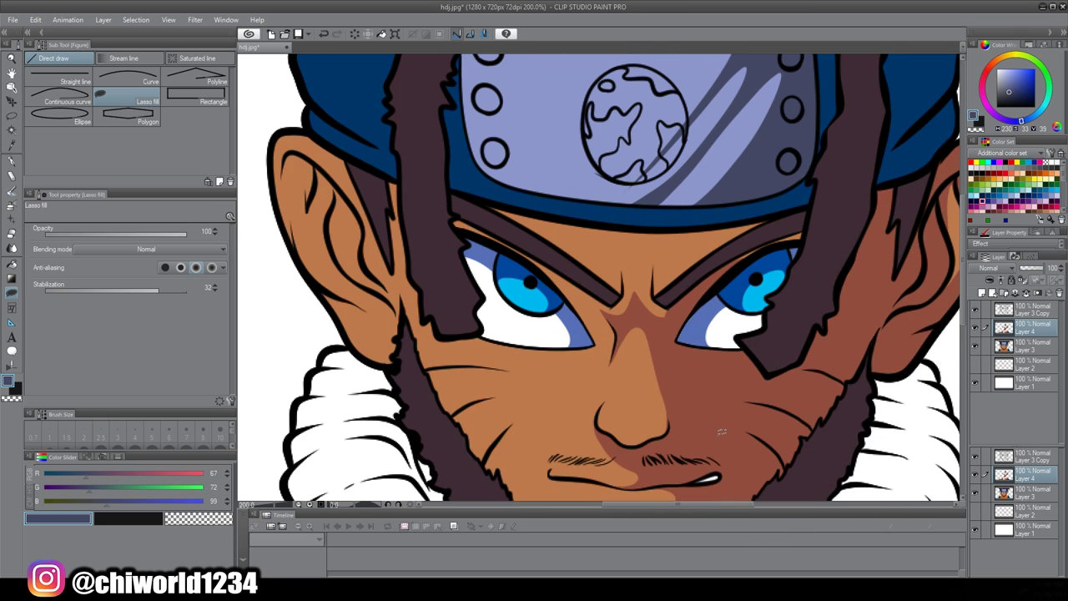
Set the colour to pale lavender (RGB 196, 203, 241) and lasso-fill diagonal highlight streaks on the left part of the headband plate
{"action": "left_click_drag", "start_coordinate": [576, 209], "coordinate": [634, 378]}
{"action": "double_click", "coordinate": [8, 380]}
{"action": "left_click", "coordinate": [433, 243]}
{"action": "left_click", "coordinate": [646, 219]}
{"action": "key", "text": "ctrl+plus"}
{"action": "key", "text": "ctrl+plus"}
{"action": "scroll", "coordinate": [655, 225], "scroll_direction": "down", "scroll_amount": 1}
{"action": "mouse_move", "coordinate": [580, 468]}
{"action": "left_mouse_down"}
{"action": "mouse_move", "coordinate": [730, 129]}
{"action": "mouse_move", "coordinate": [621, 131]}
{"action": "mouse_move", "coordinate": [444, 434]}
{"action": "mouse_move", "coordinate": [640, 221]}
{"action": "mouse_move", "coordinate": [559, 467]}
{"action": "left_mouse_up"}
{"action": "key", "text": "ctrl+0"}
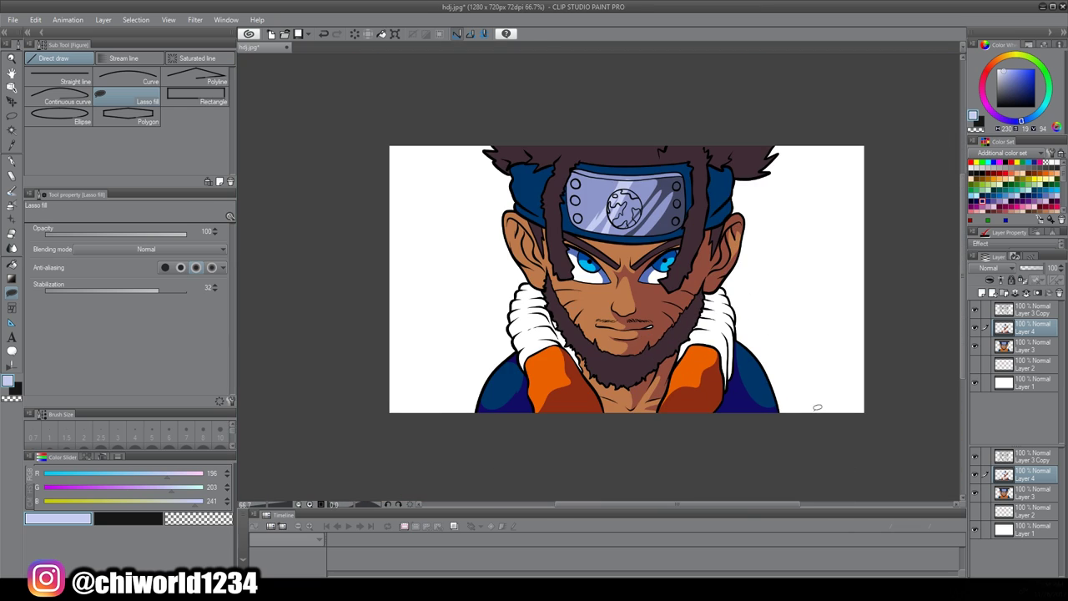
Set the colour to yellow (RGB 254, 240, 0) and fill the background on both sides of the character
{"action": "scroll", "coordinate": [734, 200], "scroll_direction": "up", "scroll_amount": 1}
{"action": "scroll", "coordinate": [714, 238], "scroll_direction": "down", "scroll_amount": 1}
{"action": "scroll", "coordinate": [1031, 182], "scroll_direction": "down", "scroll_amount": 3}
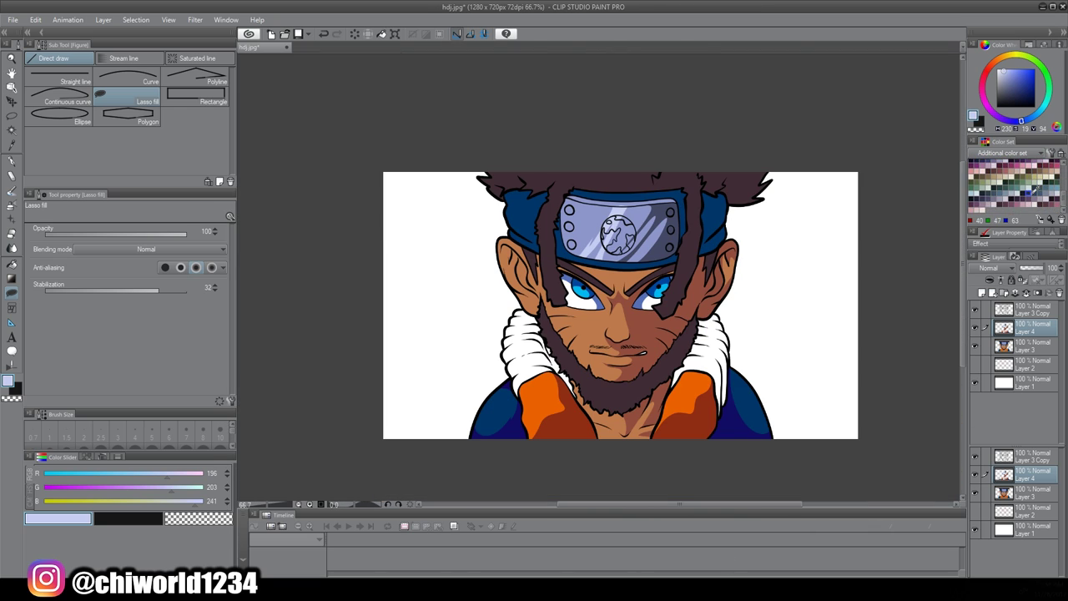
{"action": "scroll", "coordinate": [1031, 181], "scroll_direction": "up", "scroll_amount": 3}
{"action": "left_click", "coordinate": [1001, 163]}
{"action": "left_click", "coordinate": [1017, 163]}
{"action": "key", "text": "g"}
{"action": "left_click", "coordinate": [459, 286]}
{"action": "left_click", "coordinate": [824, 353]}
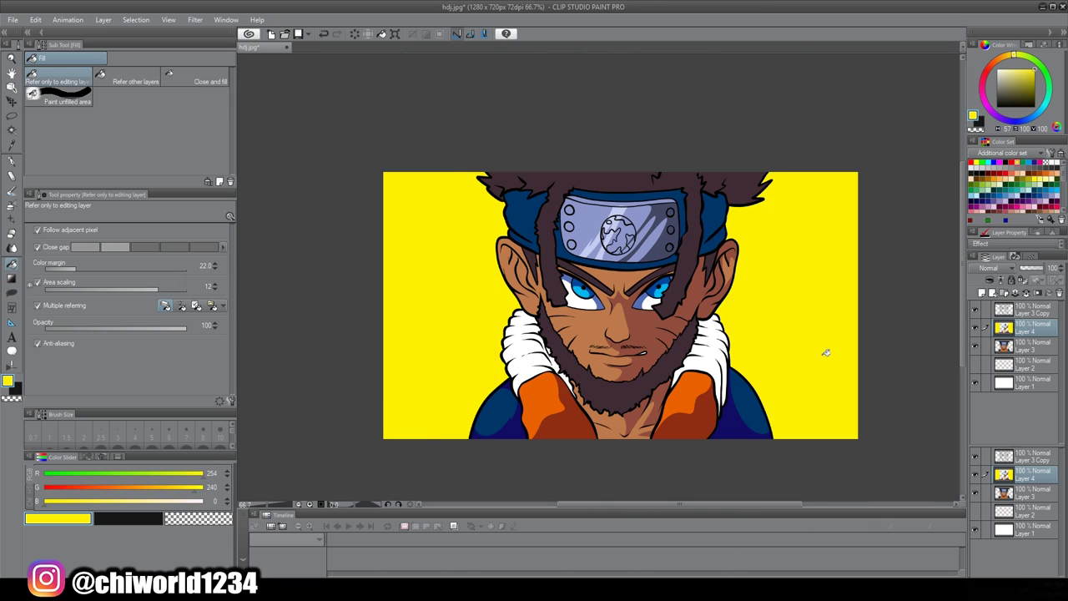
Set the colour to light peach (RGB 255, 183, 134) and lasso-fill highlights on the nose bridge and the forehead
{"action": "scroll", "coordinate": [622, 353], "scroll_direction": "up", "scroll_amount": 2}
{"action": "left_click", "coordinate": [567, 309], "text": "alt"}
{"action": "double_click", "coordinate": [8, 381]}
{"action": "left_click", "coordinate": [471, 239]}
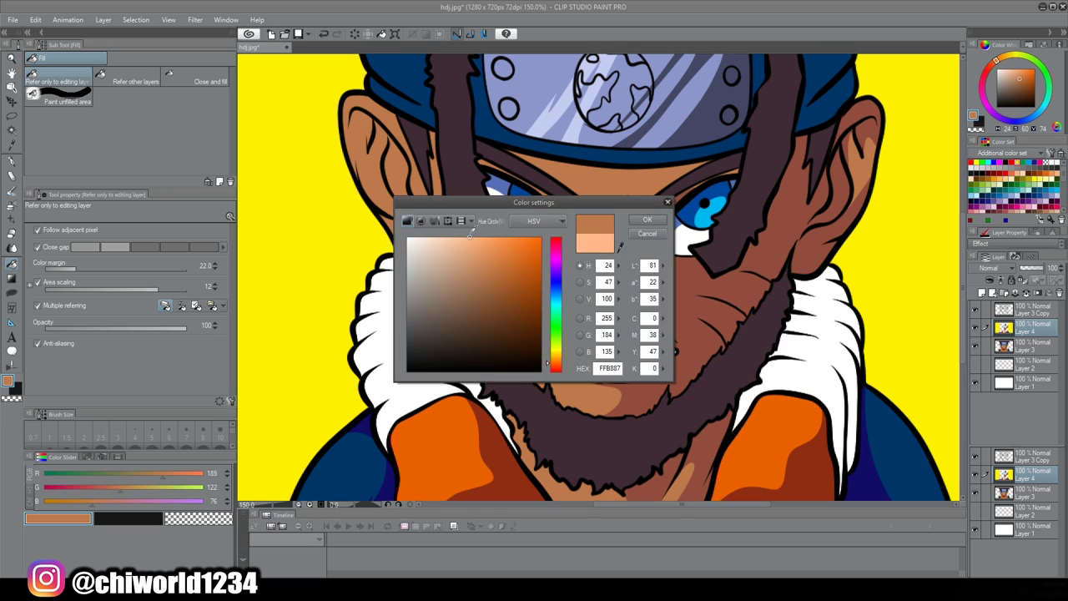
{"action": "left_click", "coordinate": [639, 220]}
{"action": "left_click", "coordinate": [12, 293]}
{"action": "left_click_drag", "start_coordinate": [608, 253], "coordinate": [594, 298]}
{"action": "left_click_drag", "start_coordinate": [596, 168], "coordinate": [593, 168]}
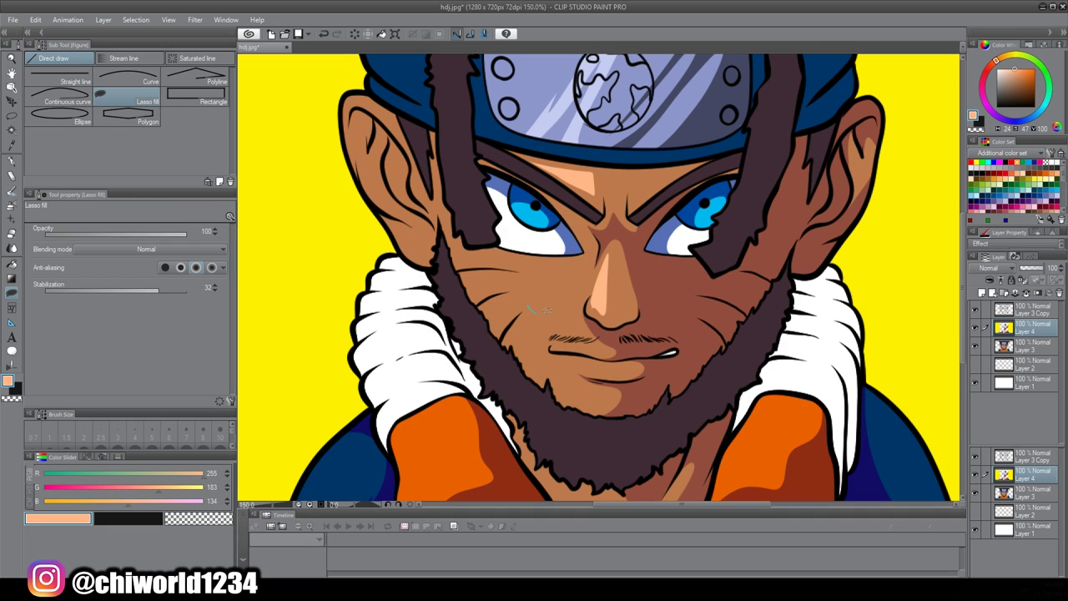
Lasso-fill light peach highlights on the left cheek, the lower lip, the chin and the left ear
{"action": "left_click_drag", "start_coordinate": [497, 266], "coordinate": [575, 314]}
{"action": "left_click_drag", "start_coordinate": [391, 176], "coordinate": [365, 102]}
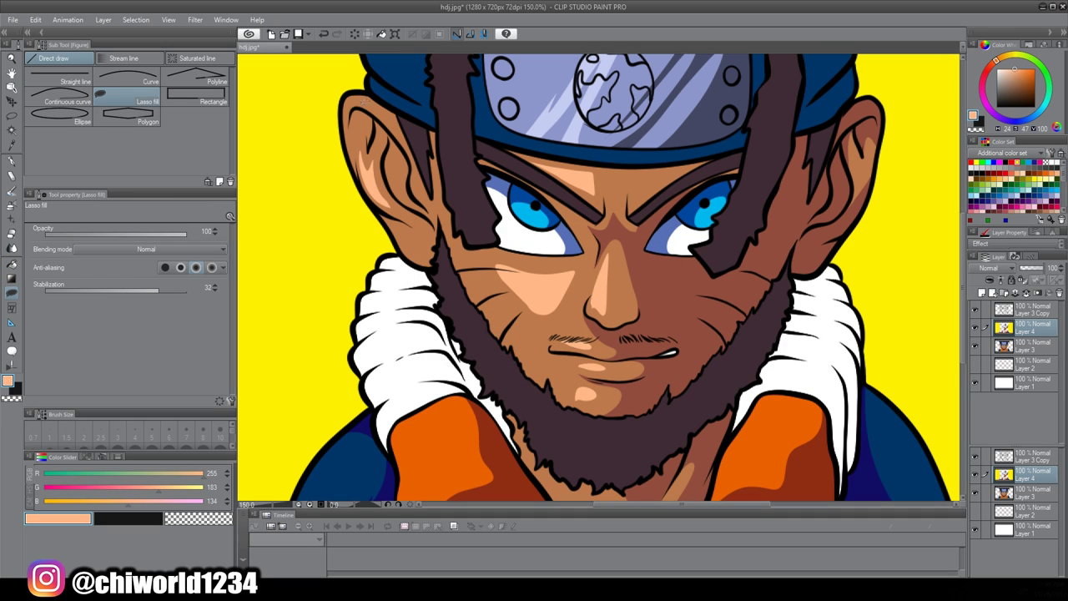
{"action": "left_click_drag", "start_coordinate": [422, 253], "coordinate": [408, 242]}
Lasso-fill light peach highlights on the left side of the neck below the beard
{"action": "scroll", "coordinate": [699, 353], "scroll_direction": "down", "scroll_amount": 3}
{"action": "scroll", "coordinate": [649, 422], "scroll_direction": "up", "scroll_amount": 4}
{"action": "left_click_drag", "start_coordinate": [613, 384], "coordinate": [564, 377]}
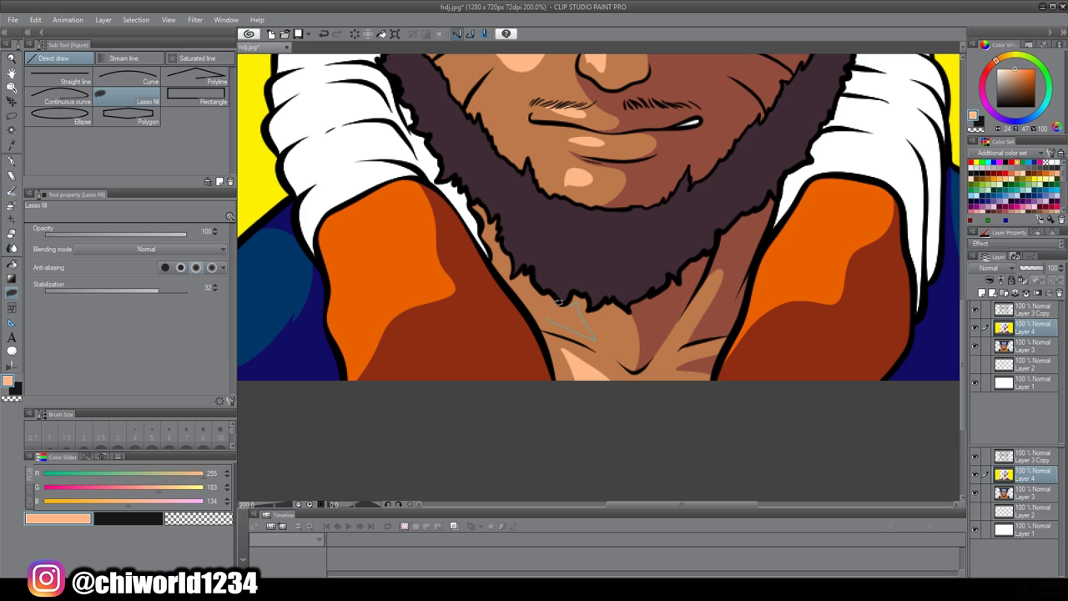
{"action": "left_click_drag", "start_coordinate": [558, 302], "coordinate": [524, 288]}
Set the colour to light blue (RGB 173, 223, 255) and lasso-fill highlights in the lower part of both irises
{"action": "scroll", "coordinate": [626, 294], "scroll_direction": "down", "scroll_amount": 3}
{"action": "scroll", "coordinate": [676, 334], "scroll_direction": "down", "scroll_amount": 1}
{"action": "scroll", "coordinate": [667, 344], "scroll_direction": "up", "scroll_amount": 3}
{"action": "double_click", "coordinate": [8, 381]}
{"action": "left_click", "coordinate": [557, 296]}
{"action": "left_click", "coordinate": [453, 240]}
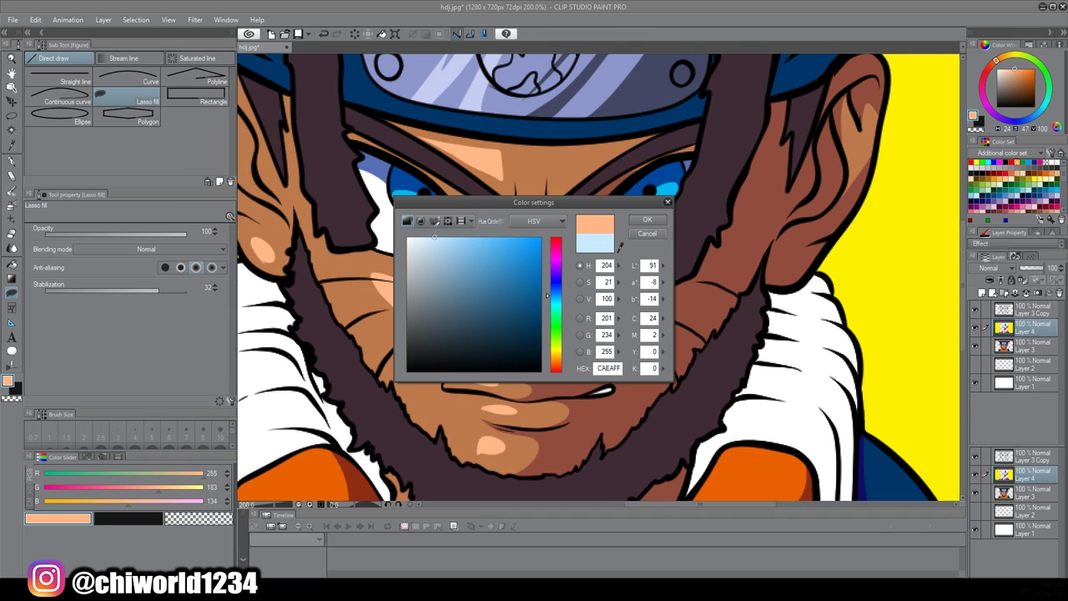
{"action": "left_click", "coordinate": [647, 221]}
{"action": "left_click_drag", "start_coordinate": [431, 209], "coordinate": [411, 194]}
{"action": "scroll", "coordinate": [618, 452], "scroll_direction": "down", "scroll_amount": 3}
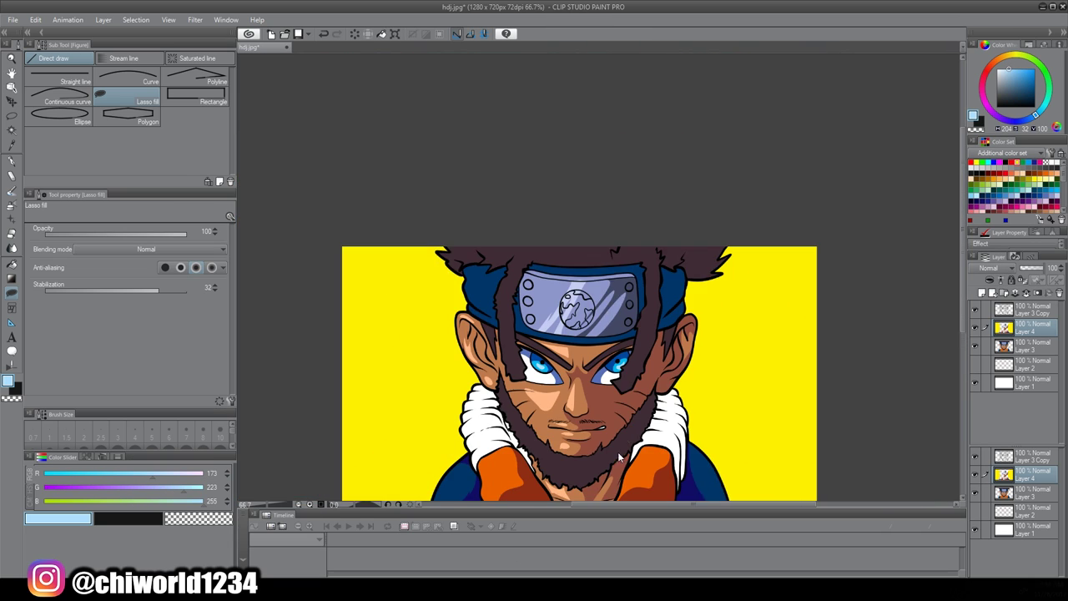
Set the colour to dark red-brown (RGB 76, 34, 34) and lasso-fill deep shadows inside the right ear
{"action": "scroll", "coordinate": [635, 423], "scroll_direction": "up", "scroll_amount": 1}
{"action": "scroll", "coordinate": [635, 423], "scroll_direction": "down", "scroll_amount": 1}
{"action": "scroll", "coordinate": [643, 421], "scroll_direction": "up", "scroll_amount": 2}
{"action": "left_click", "coordinate": [653, 321], "text": "alt"}
{"action": "double_click", "coordinate": [9, 381]}
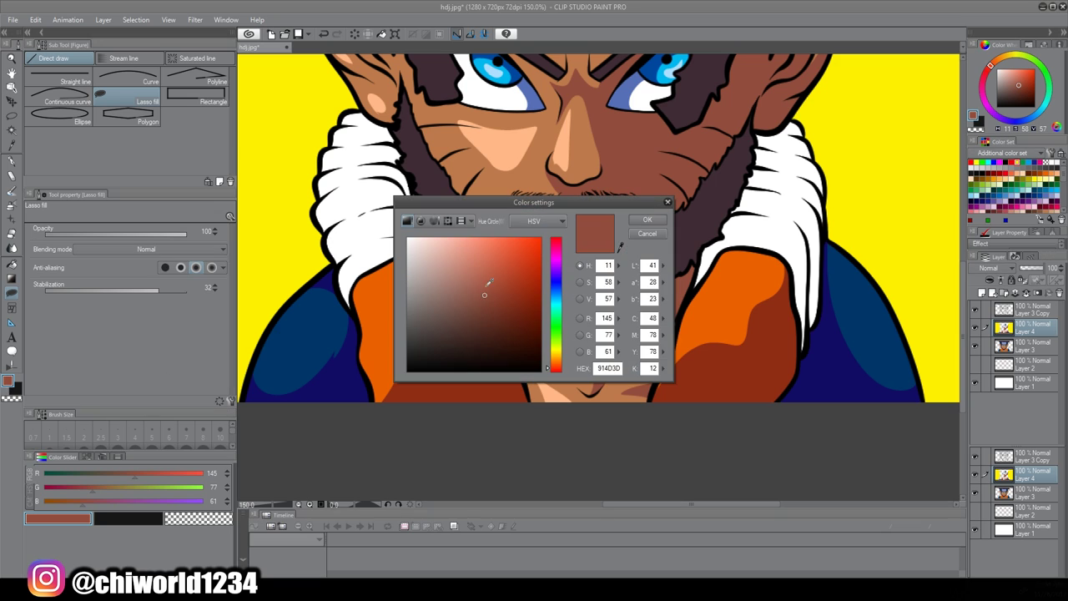
{"action": "left_click", "coordinate": [483, 331]}
{"action": "left_click", "coordinate": [555, 377]}
{"action": "left_click", "coordinate": [644, 220]}
{"action": "scroll", "coordinate": [701, 292], "scroll_direction": "down", "scroll_amount": 2}
{"action": "scroll", "coordinate": [719, 326], "scroll_direction": "up", "scroll_amount": 5}
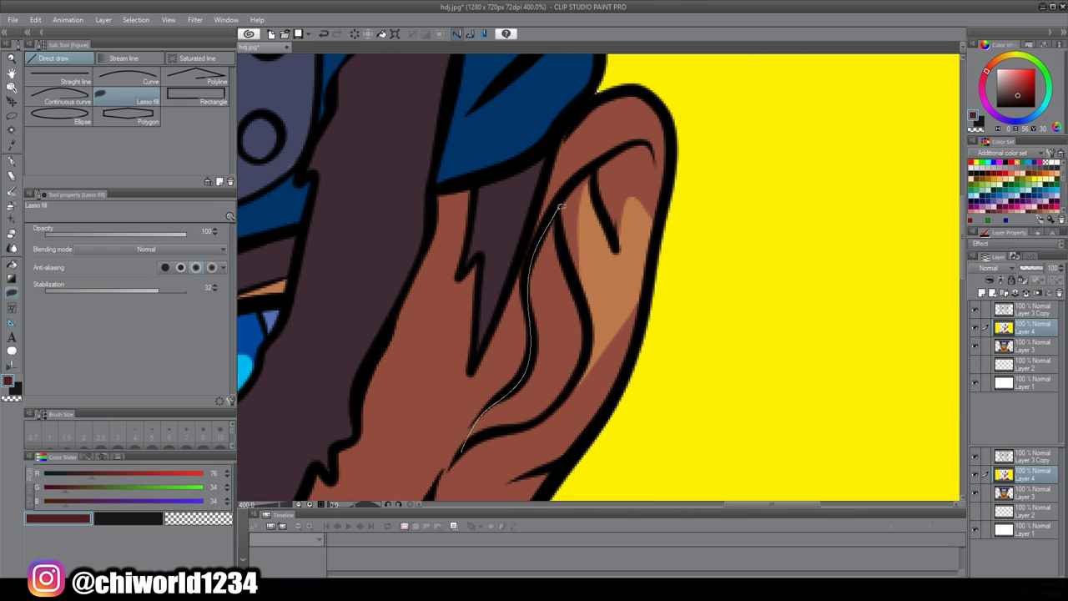
{"action": "left_click_drag", "start_coordinate": [560, 206], "coordinate": [466, 449]}
{"action": "left_click_drag", "start_coordinate": [595, 172], "coordinate": [599, 165]}
Lasso-fill a dark red-brown shadow between the right eyebrow and the upper lid of the right eye
{"action": "scroll", "coordinate": [638, 250], "scroll_direction": "down", "scroll_amount": 7}
{"action": "scroll", "coordinate": [642, 351], "scroll_direction": "up", "scroll_amount": 5}
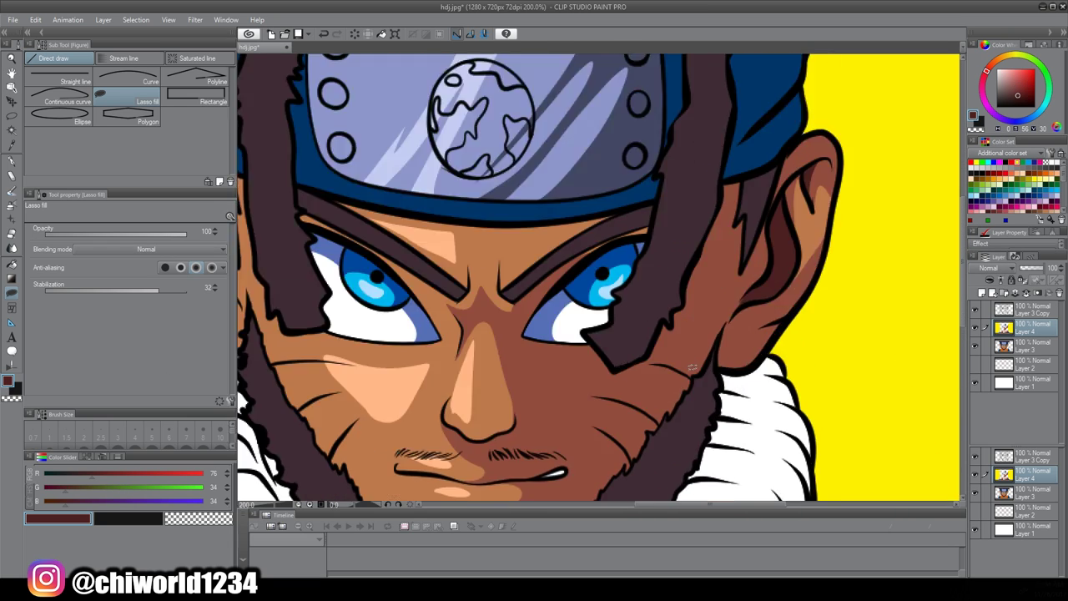
{"action": "scroll", "coordinate": [556, 295], "scroll_direction": "up", "scroll_amount": 4}
{"action": "mouse_move", "coordinate": [542, 274]}
{"action": "left_mouse_down"}
{"action": "mouse_move", "coordinate": [472, 355]}
{"action": "mouse_move", "coordinate": [684, 100]}
{"action": "mouse_move", "coordinate": [546, 261]}
{"action": "left_mouse_up"}
{"action": "scroll", "coordinate": [634, 275], "scroll_direction": "up", "scroll_amount": 3}
{"action": "mouse_move", "coordinate": [728, 315]}
{"action": "left_mouse_down"}
{"action": "mouse_move", "coordinate": [776, 293]}
{"action": "mouse_move", "coordinate": [728, 312]}
{"action": "left_mouse_up"}
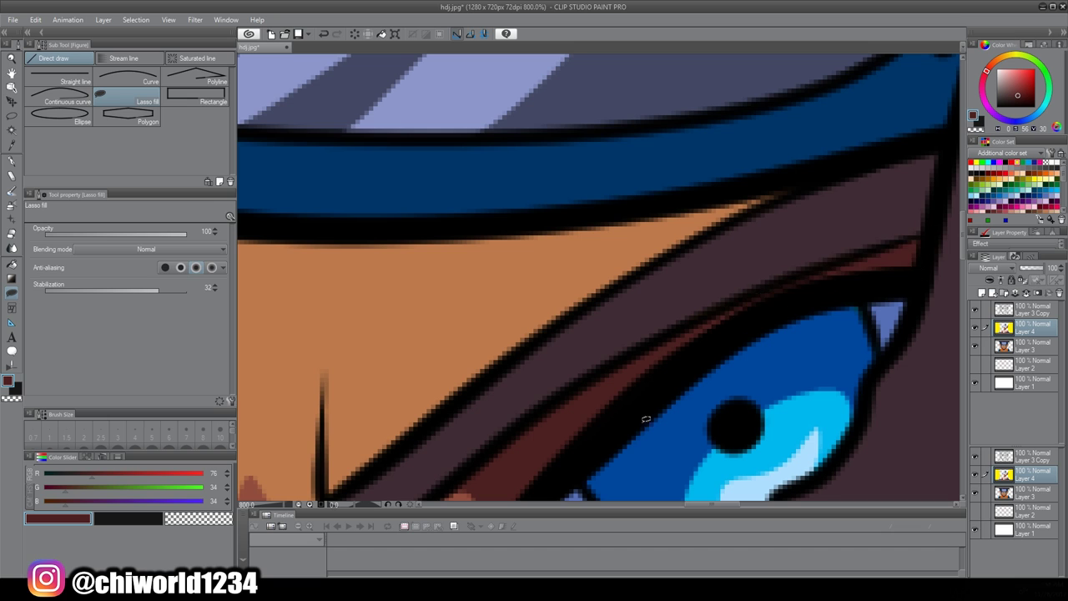
Lasso-fill dark red-brown shadows on the cheek under the right hair strand and on the temple beside it
{"action": "scroll", "coordinate": [646, 419], "scroll_direction": "down", "scroll_amount": 5}
{"action": "scroll", "coordinate": [695, 363], "scroll_direction": "up", "scroll_amount": 5}
{"action": "left_click_drag", "start_coordinate": [438, 248], "coordinate": [438, 247]}
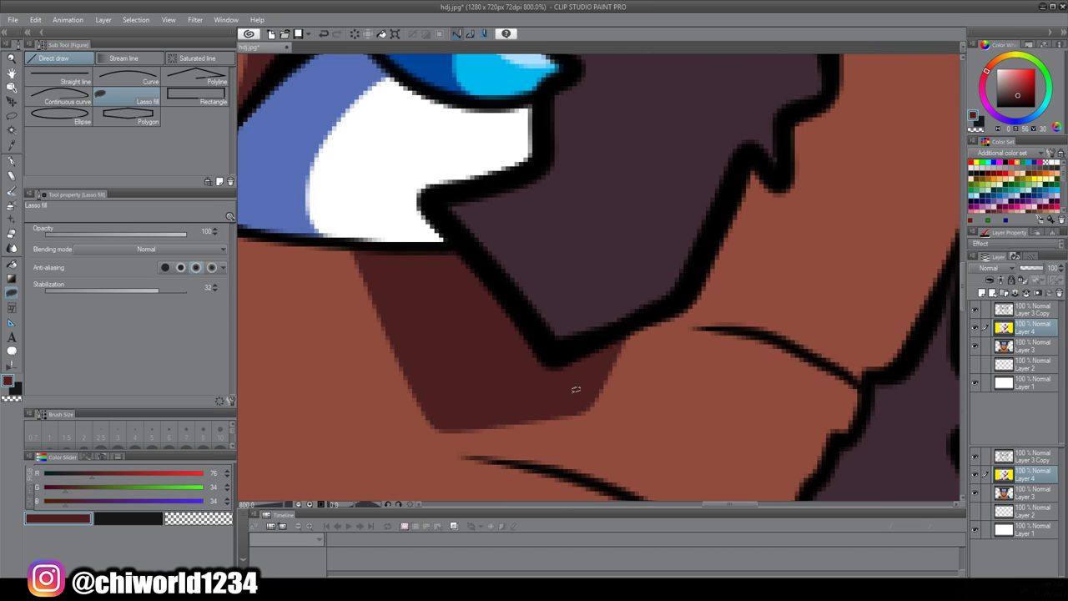
{"action": "scroll", "coordinate": [575, 389], "scroll_direction": "down", "scroll_amount": 2}
{"action": "left_click_drag", "start_coordinate": [603, 174], "coordinate": [602, 173]}
{"action": "scroll", "coordinate": [603, 173], "scroll_direction": "down", "scroll_amount": 4}
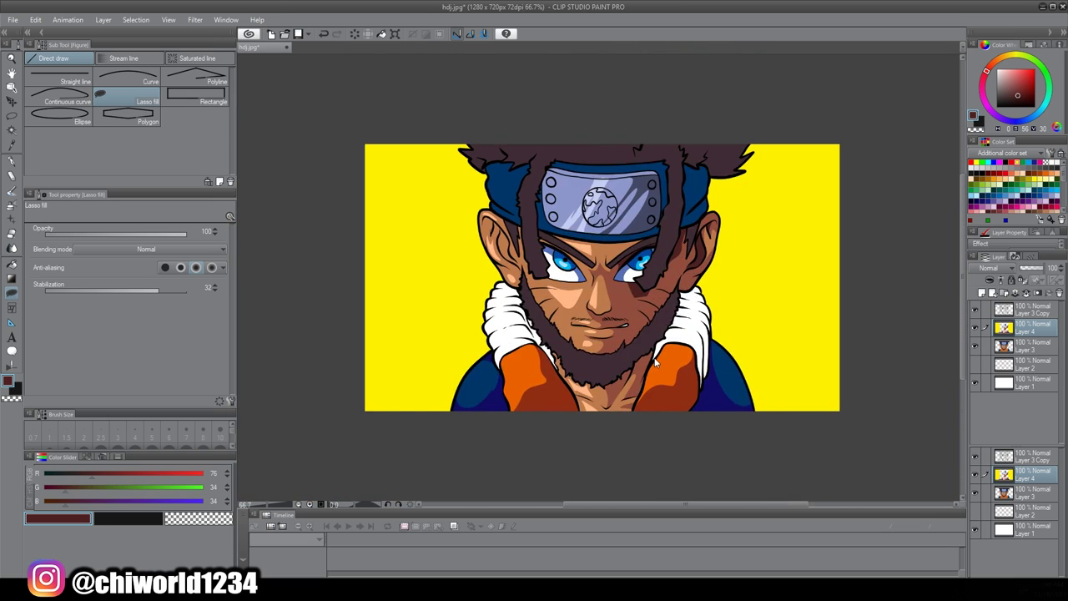
Lasso-fill dark red-brown shadows under the nose and on the neck beneath the beard
{"action": "scroll", "coordinate": [501, 250], "scroll_direction": "up", "scroll_amount": 5}
{"action": "left_click_drag", "start_coordinate": [384, 221], "coordinate": [659, 143]}
{"action": "scroll", "coordinate": [659, 144], "scroll_direction": "down", "scroll_amount": 5}
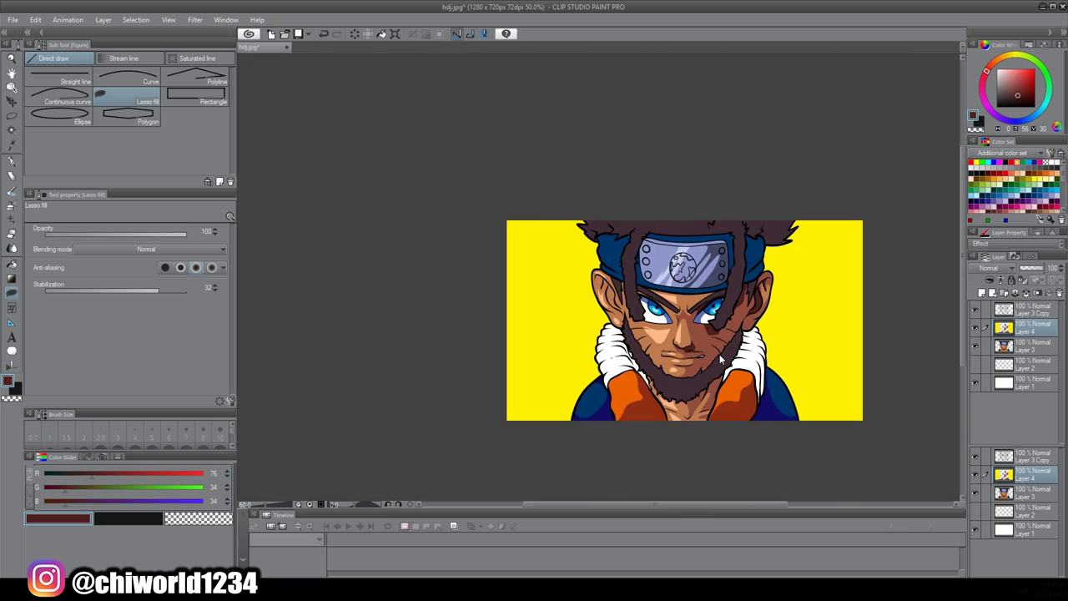
{"action": "scroll", "coordinate": [751, 167], "scroll_direction": "up", "scroll_amount": 5}
{"action": "mouse_move", "coordinate": [772, 121]}
{"action": "left_mouse_down"}
{"action": "mouse_move", "coordinate": [671, 327]}
{"action": "mouse_move", "coordinate": [599, 220]}
{"action": "mouse_move", "coordinate": [708, 149]}
{"action": "left_mouse_up"}
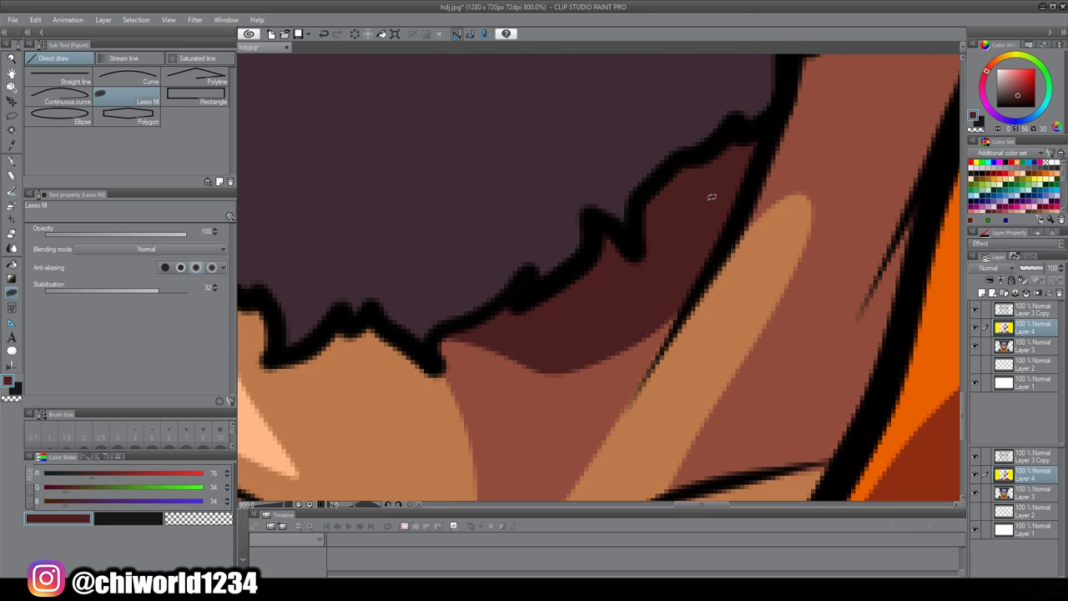
{"action": "scroll", "coordinate": [707, 167], "scroll_direction": "down", "scroll_amount": 5}
{"action": "scroll", "coordinate": [718, 250], "scroll_direction": "up", "scroll_amount": 5}
{"action": "mouse_move", "coordinate": [305, 360]}
{"action": "left_mouse_down"}
{"action": "mouse_move", "coordinate": [495, 321]}
{"action": "mouse_move", "coordinate": [340, 261]}
{"action": "mouse_move", "coordinate": [307, 358]}
{"action": "left_mouse_up"}
{"action": "scroll", "coordinate": [501, 334], "scroll_direction": "down", "scroll_amount": 5}
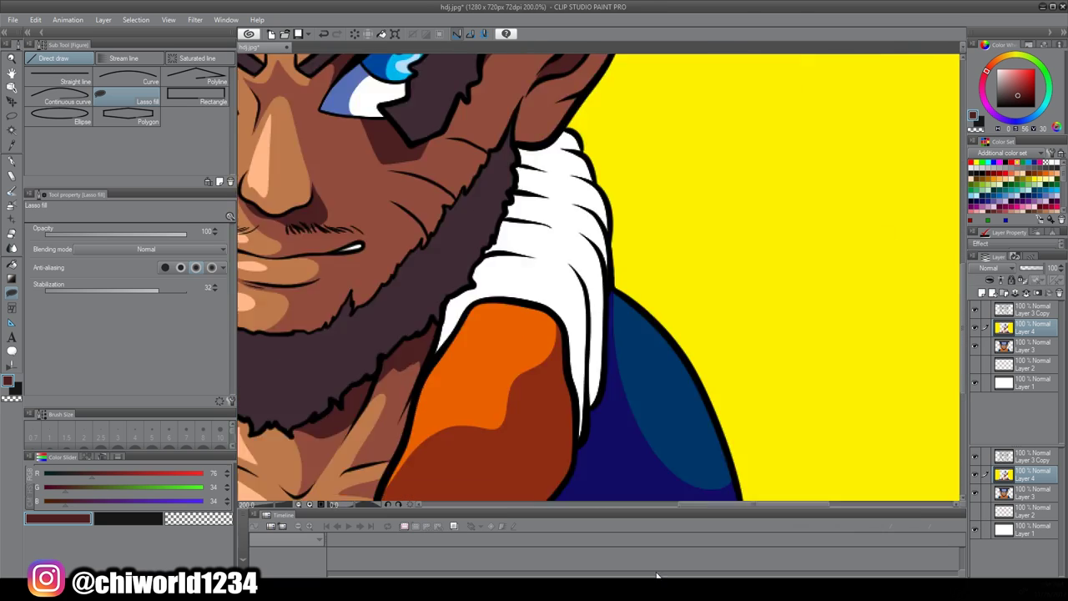
Lasso-fill a dark red-brown shadow across the forehead along the lower edge of the headband
{"action": "scroll", "coordinate": [638, 452], "scroll_direction": "up", "scroll_amount": 3}
{"action": "scroll", "coordinate": [613, 117], "scroll_direction": "up", "scroll_amount": 3}
{"action": "left_click_drag", "start_coordinate": [308, 212], "coordinate": [349, 235]}
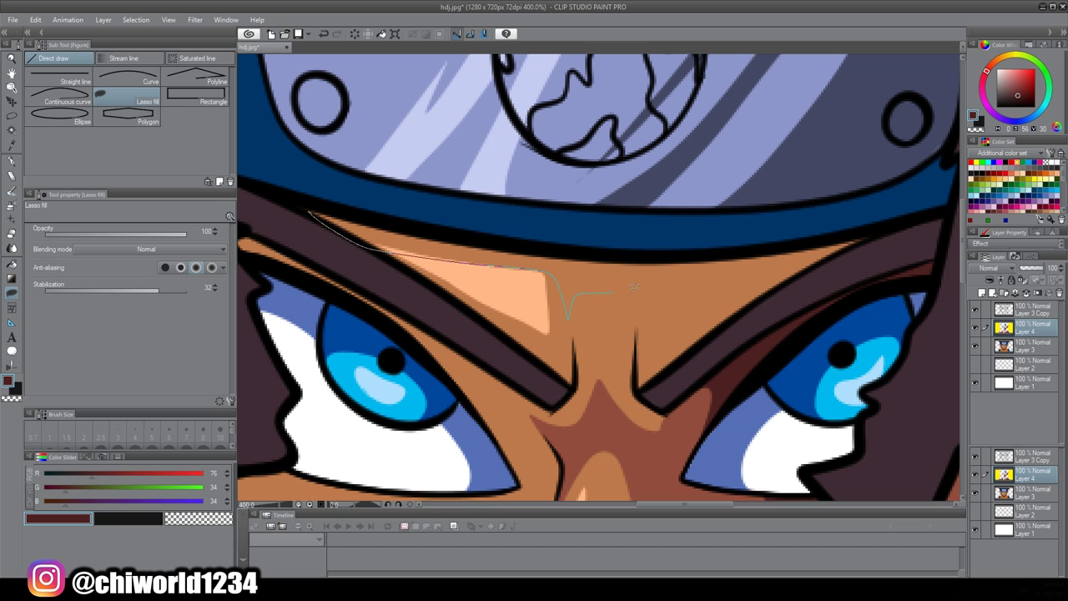
{"action": "left_click_drag", "start_coordinate": [882, 226], "coordinate": [878, 230]}
{"action": "scroll", "coordinate": [771, 370], "scroll_direction": "down", "scroll_amount": 5}
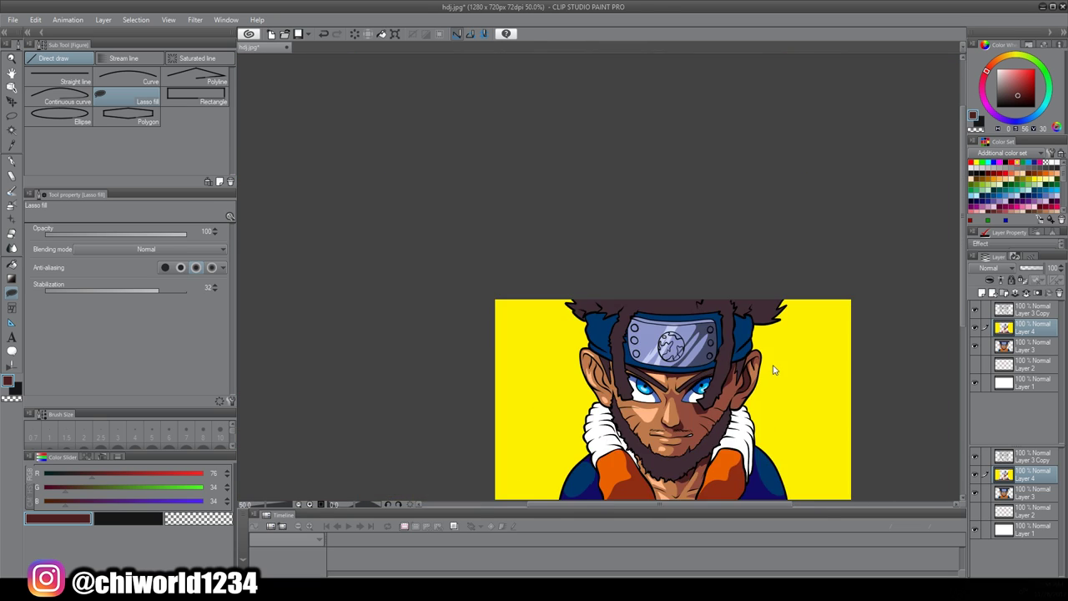
Set the colour to near-black brown (RGB 31, 21, 25) and lasso-fill a shadow along the right eyebrow
{"action": "scroll", "coordinate": [722, 324], "scroll_direction": "up", "scroll_amount": 2}
{"action": "scroll", "coordinate": [723, 323], "scroll_direction": "left", "scroll_amount": 1}
{"action": "scroll", "coordinate": [723, 323], "scroll_direction": "down", "scroll_amount": 1}
{"action": "scroll", "coordinate": [722, 324], "scroll_direction": "up", "scroll_amount": 1}
{"action": "scroll", "coordinate": [723, 324], "scroll_direction": "down", "scroll_amount": 1}
{"action": "left_click", "coordinate": [647, 272], "text": "alt"}
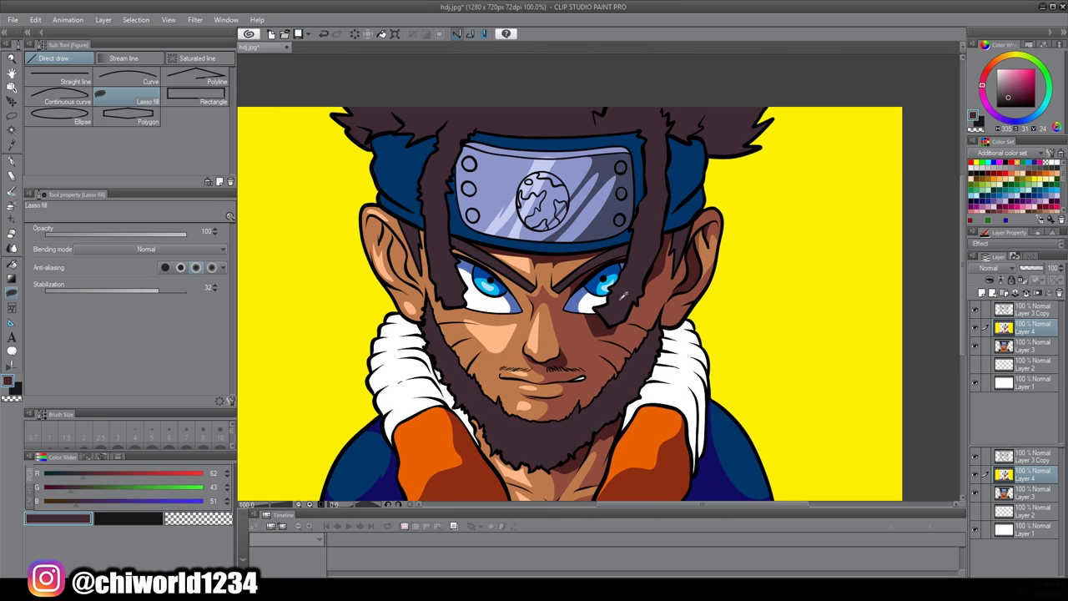
{"action": "double_click", "coordinate": [8, 383]}
{"action": "left_click", "coordinate": [453, 352]}
{"action": "left_click", "coordinate": [642, 218]}
{"action": "scroll", "coordinate": [584, 334], "scroll_direction": "up", "scroll_amount": 3}
{"action": "left_click_drag", "start_coordinate": [455, 405], "coordinate": [658, 269]}
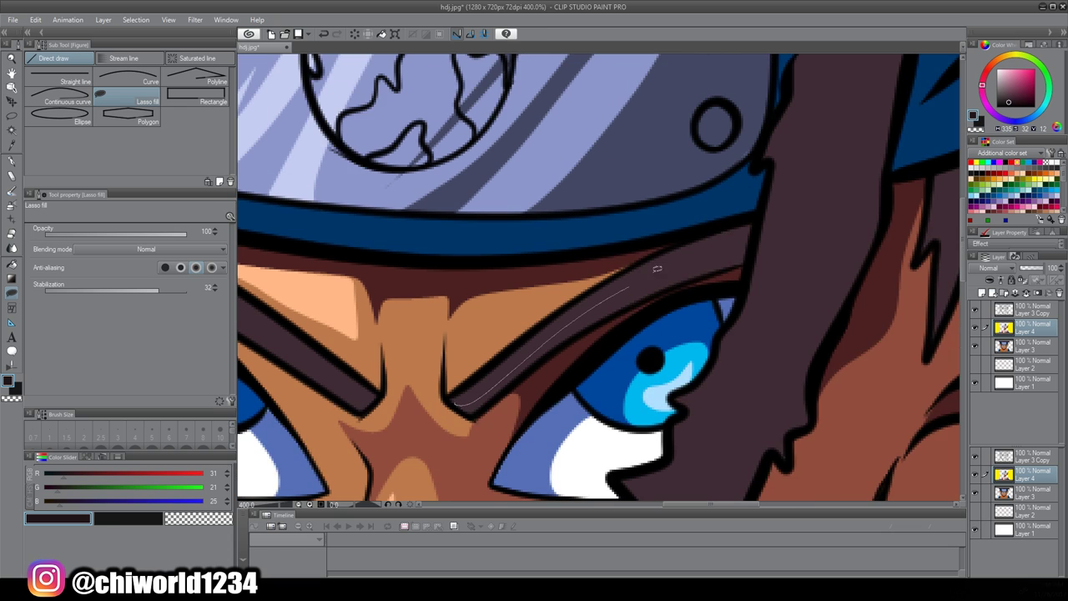
{"action": "left_click_drag", "start_coordinate": [477, 411], "coordinate": [473, 409]}
Lasso-fill a near-black brown shadow along the left eyebrow
{"action": "scroll", "coordinate": [473, 409], "scroll_direction": "down", "scroll_amount": 5}
{"action": "scroll", "coordinate": [400, 250], "scroll_direction": "up", "scroll_amount": 5}
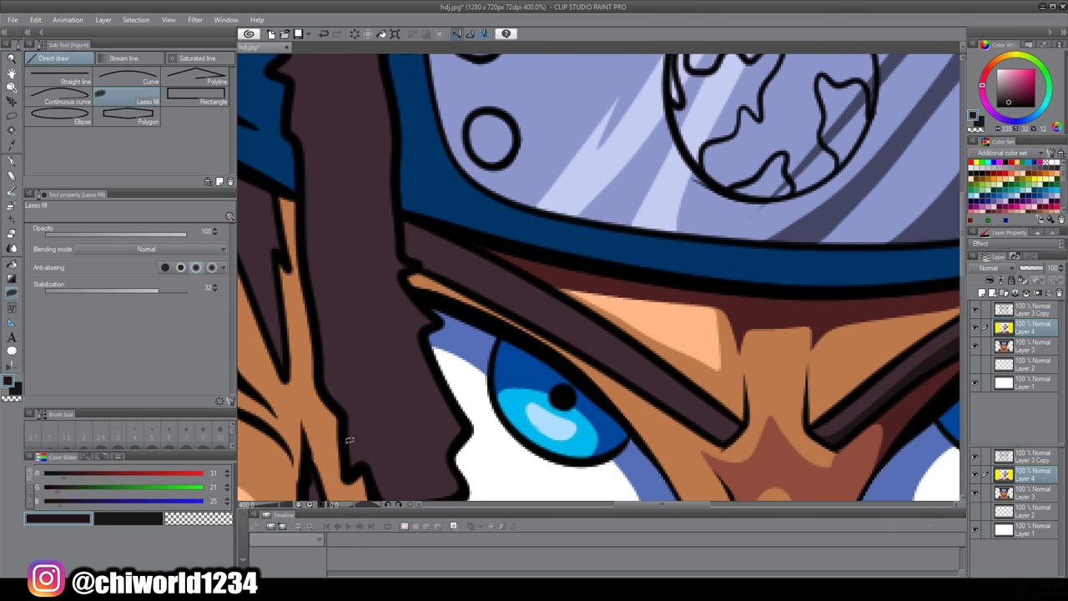
{"action": "mouse_move", "coordinate": [401, 236]}
{"action": "left_mouse_down"}
{"action": "mouse_move", "coordinate": [745, 424]}
{"action": "mouse_move", "coordinate": [421, 266]}
{"action": "left_mouse_up"}
{"action": "scroll", "coordinate": [355, 423], "scroll_direction": "down", "scroll_amount": 7}
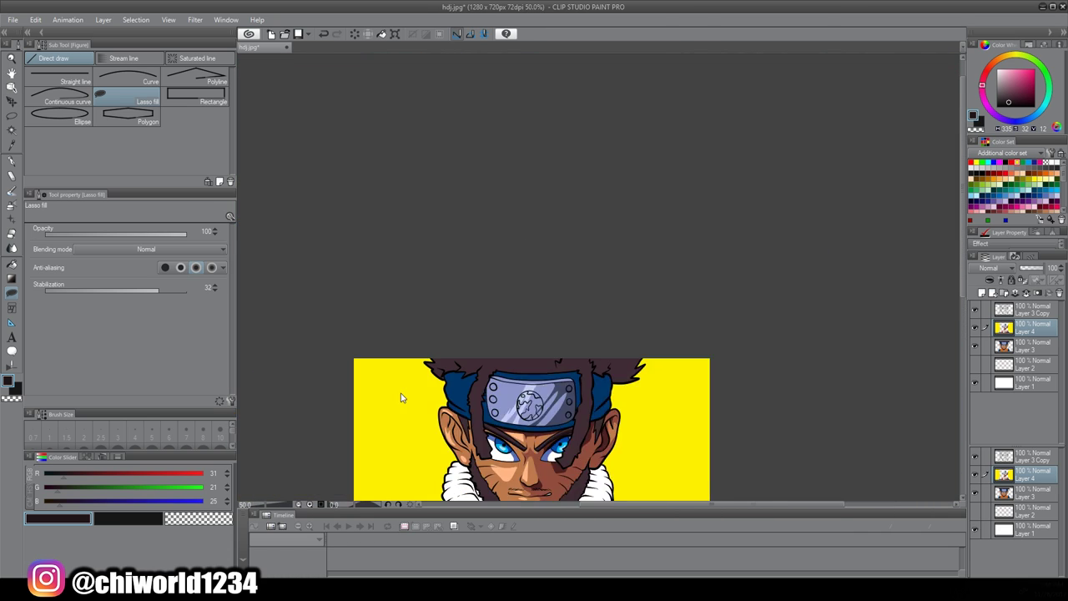
Lasso-fill a jagged near-black brown shadow along the hair strand hanging over the right eye
{"action": "scroll", "coordinate": [547, 471], "scroll_direction": "up", "scroll_amount": 5}
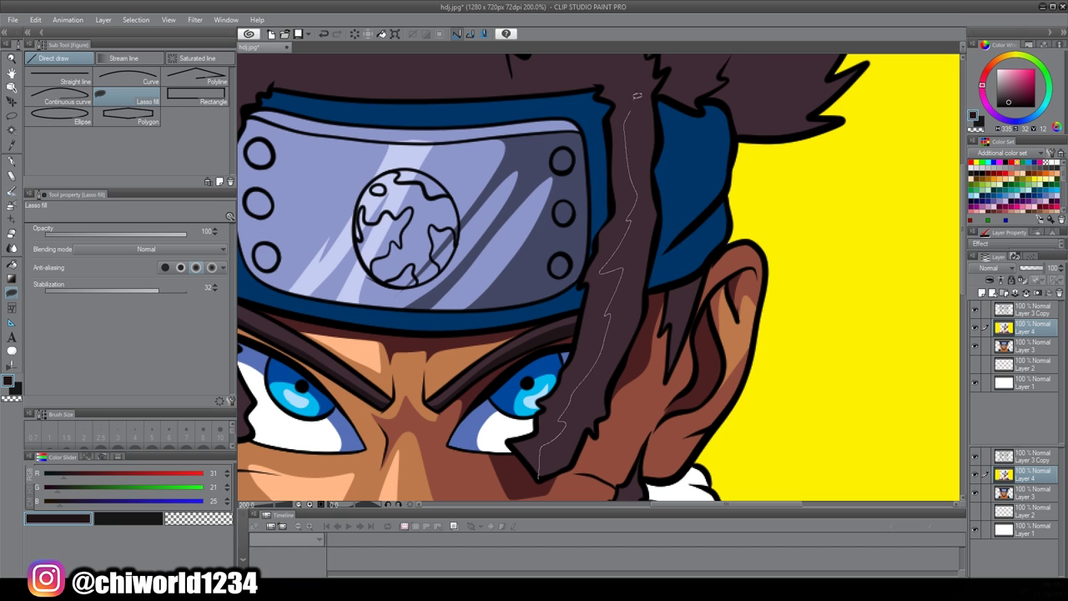
{"action": "left_click_drag", "start_coordinate": [573, 460], "coordinate": [573, 459]}
{"action": "scroll", "coordinate": [573, 459], "scroll_direction": "down", "scroll_amount": 5}
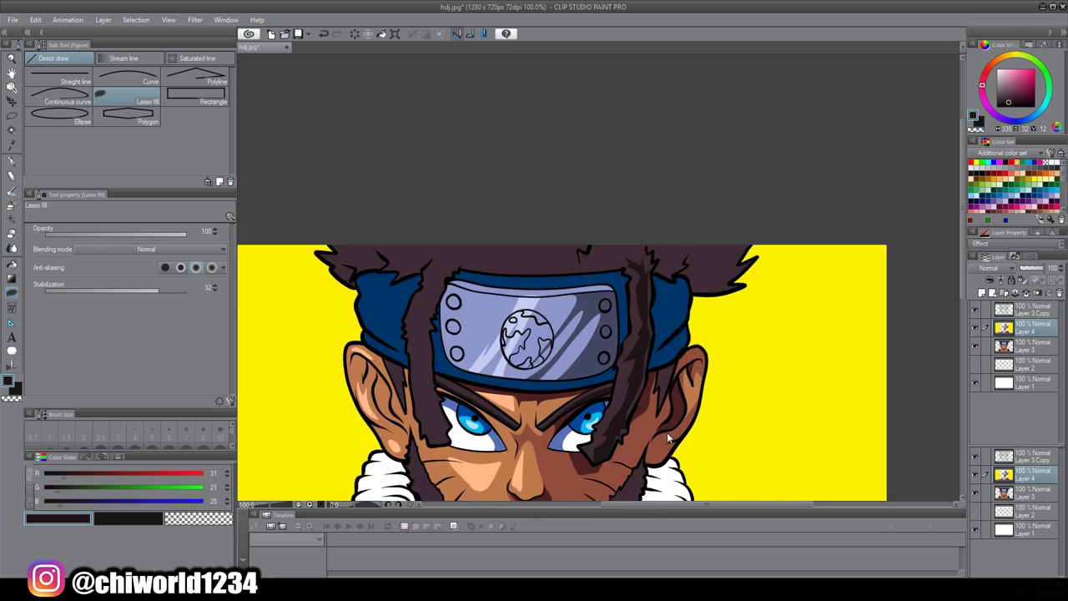
Lasso-fill near-black brown shadows at the right strand's root and on the hair just above the headband
{"action": "scroll", "coordinate": [645, 254], "scroll_direction": "up", "scroll_amount": 5}
{"action": "left_click_drag", "start_coordinate": [648, 280], "coordinate": [644, 254]}
{"action": "left_click_drag", "start_coordinate": [559, 277], "coordinate": [558, 277]}
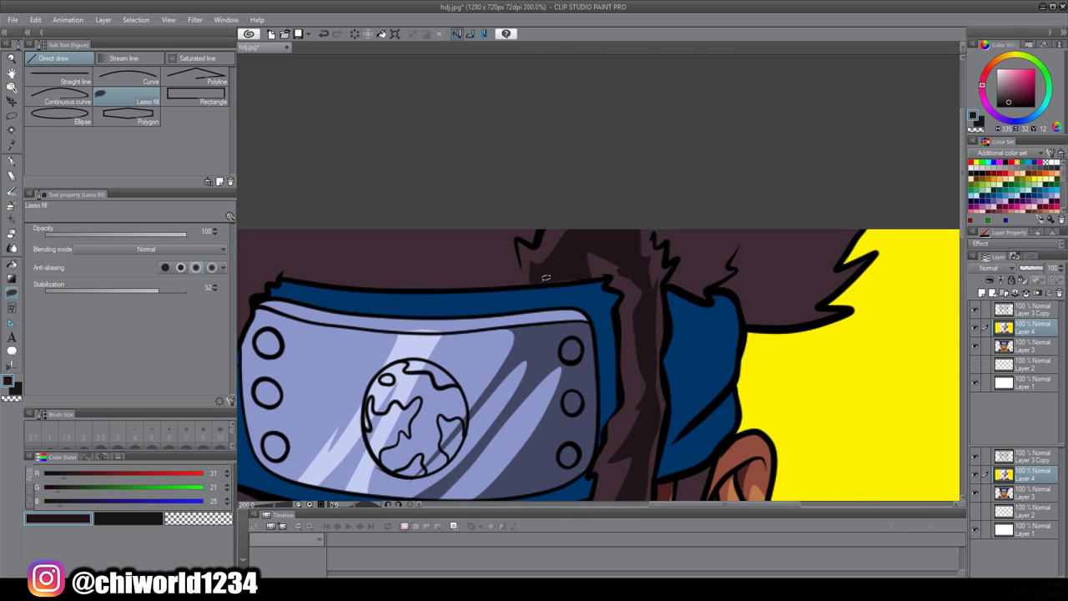
Lasso-fill a spiky near-black brown shadow on the hair tuft to the right of the right strand's root
{"action": "scroll", "coordinate": [691, 392], "scroll_direction": "down", "scroll_amount": 4}
{"action": "scroll", "coordinate": [635, 334], "scroll_direction": "up", "scroll_amount": 6}
{"action": "left_click_drag", "start_coordinate": [622, 334], "coordinate": [596, 221]}
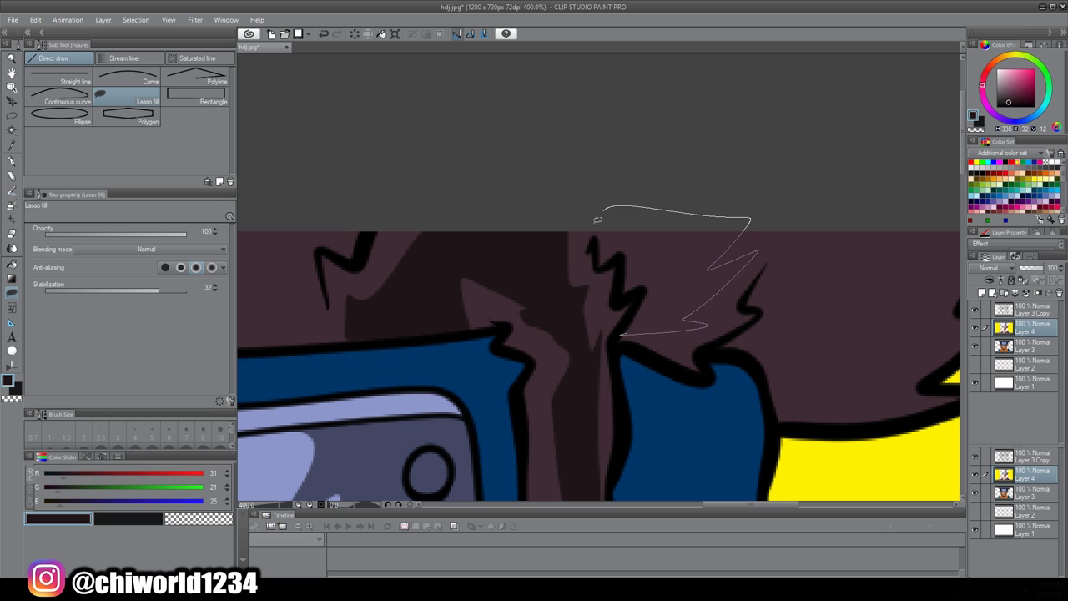
{"action": "left_click_drag", "start_coordinate": [616, 334], "coordinate": [621, 335]}
{"action": "mouse_move", "coordinate": [710, 355]}
{"action": "left_mouse_down"}
{"action": "mouse_move", "coordinate": [828, 214]}
{"action": "mouse_move", "coordinate": [885, 390]}
{"action": "mouse_move", "coordinate": [714, 354]}
{"action": "left_mouse_up"}
{"action": "scroll", "coordinate": [715, 354], "scroll_direction": "down", "scroll_amount": 2}
Lasso-fill a jagged near-black brown shadow down the hair strand hanging beside the left eye
{"action": "scroll", "coordinate": [698, 443], "scroll_direction": "down", "scroll_amount": 4}
{"action": "scroll", "coordinate": [624, 398], "scroll_direction": "up", "scroll_amount": 4}
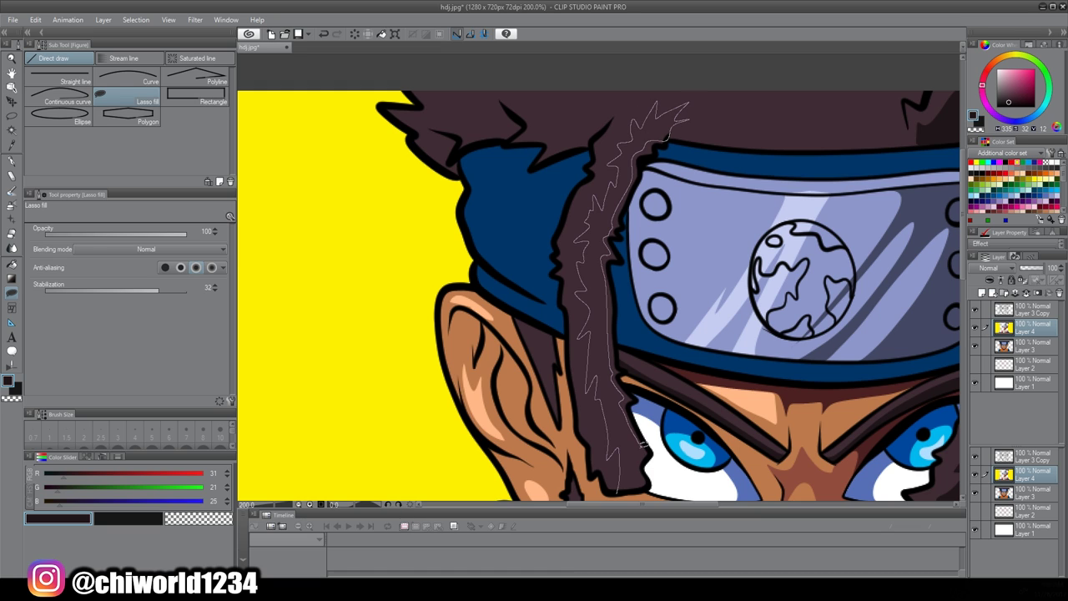
{"action": "left_click_drag", "start_coordinate": [644, 445], "coordinate": [618, 494]}
{"action": "scroll", "coordinate": [614, 413], "scroll_direction": "down", "scroll_amount": 5}
Lasso-fill jagged near-black brown shadows along the right side of the beard, extending them up to the cheek edge and sideburn
{"action": "scroll", "coordinate": [818, 389], "scroll_direction": "up", "scroll_amount": 7}
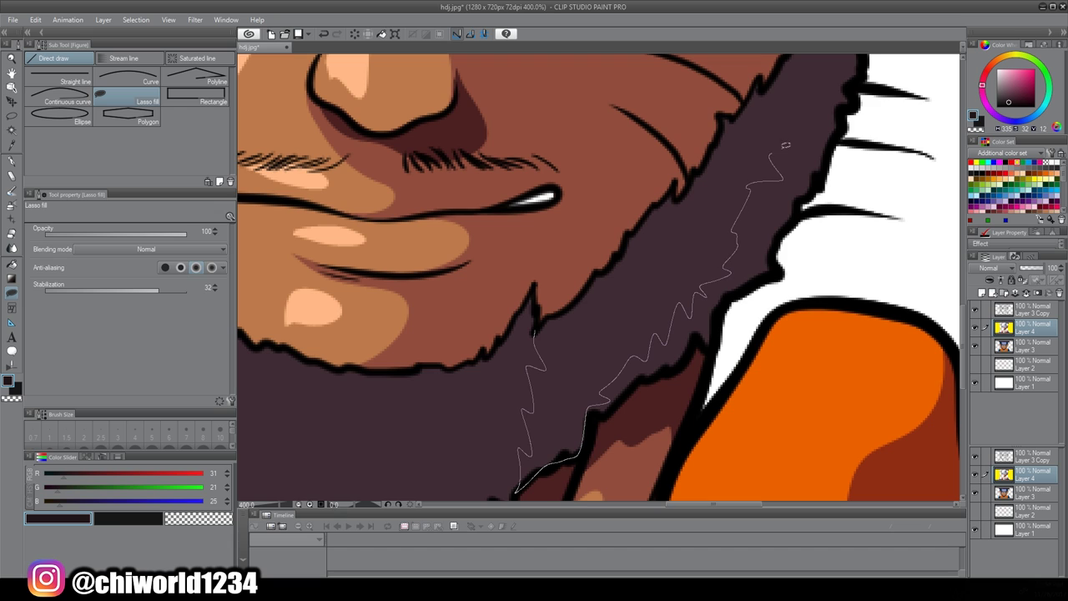
{"action": "left_click_drag", "start_coordinate": [598, 290], "coordinate": [557, 342]}
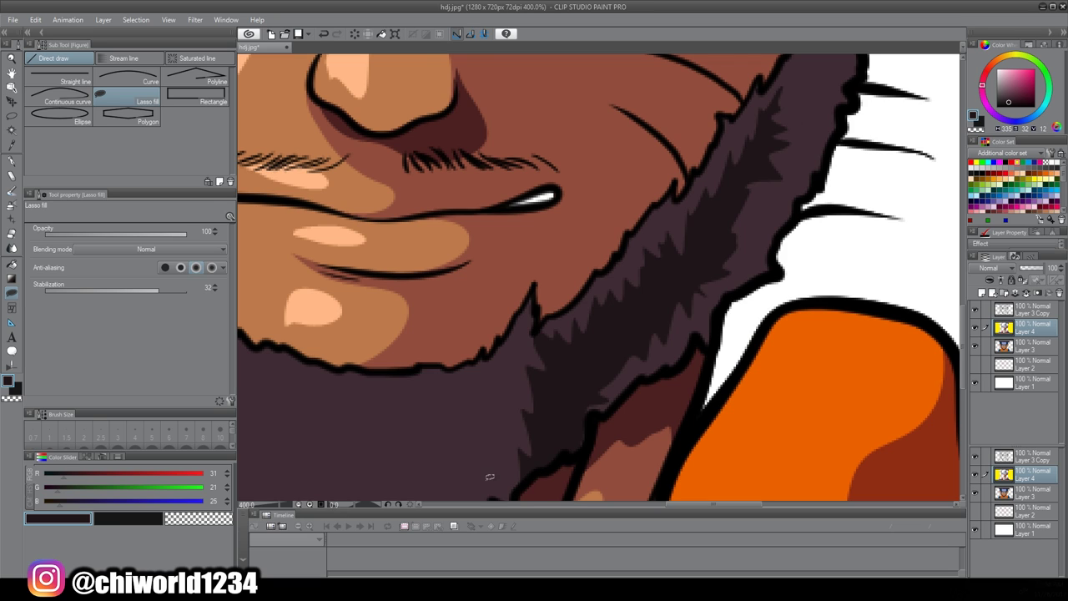
{"action": "scroll", "coordinate": [558, 342], "scroll_direction": "down", "scroll_amount": 4}
{"action": "scroll", "coordinate": [515, 432], "scroll_direction": "up", "scroll_amount": 4}
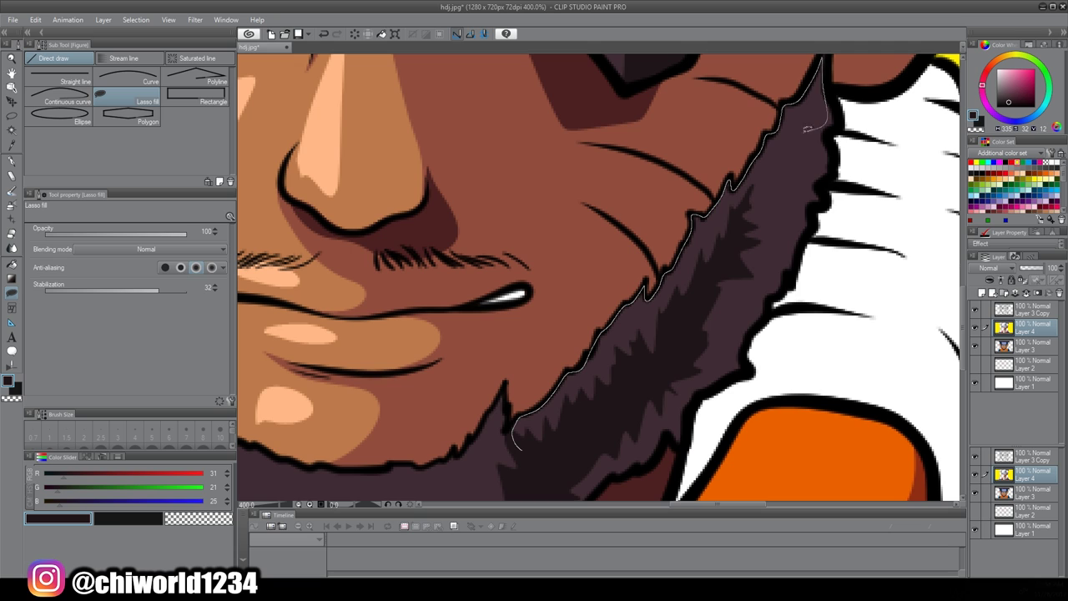
{"action": "left_click_drag", "start_coordinate": [662, 422], "coordinate": [547, 466]}
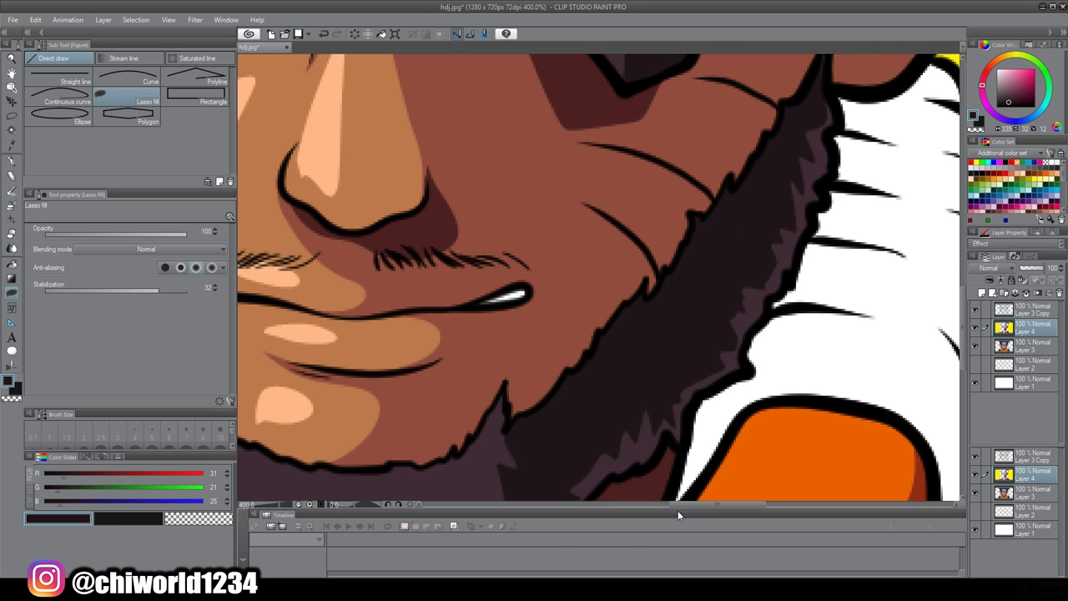
Lasso-fill spiky near-black brown shadows along the lower edge of the beard beneath the chin
{"action": "scroll", "coordinate": [727, 409], "scroll_direction": "down", "scroll_amount": 6}
{"action": "scroll", "coordinate": [863, 453], "scroll_direction": "up", "scroll_amount": 2}
{"action": "scroll", "coordinate": [863, 453], "scroll_direction": "down", "scroll_amount": 2}
{"action": "scroll", "coordinate": [826, 441], "scroll_direction": "up", "scroll_amount": 6}
{"action": "mouse_move", "coordinate": [741, 313]}
{"action": "left_mouse_down"}
{"action": "mouse_move", "coordinate": [699, 288]}
{"action": "mouse_move", "coordinate": [548, 363]}
{"action": "mouse_move", "coordinate": [698, 353]}
{"action": "mouse_move", "coordinate": [737, 324]}
{"action": "mouse_move", "coordinate": [676, 380]}
{"action": "left_mouse_up"}
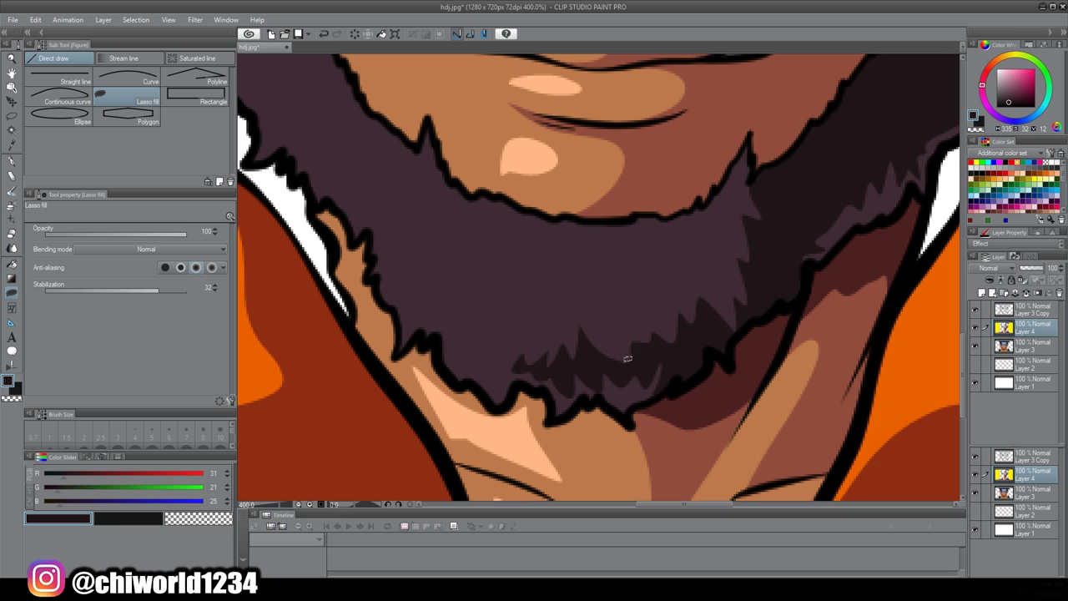
{"action": "left_click_drag", "start_coordinate": [577, 402], "coordinate": [576, 404]}
{"action": "left_click_drag", "start_coordinate": [592, 384], "coordinate": [550, 389]}
{"action": "left_click_drag", "start_coordinate": [445, 333], "coordinate": [602, 371]}
{"action": "scroll", "coordinate": [641, 378], "scroll_direction": "down", "scroll_amount": 6}
Pick the blue shadow colour (RGB 85, 111, 181) from the eye and lasso-fill a shadow on the right white collar beside the beard
{"action": "scroll", "coordinate": [742, 392], "scroll_direction": "up", "scroll_amount": 1}
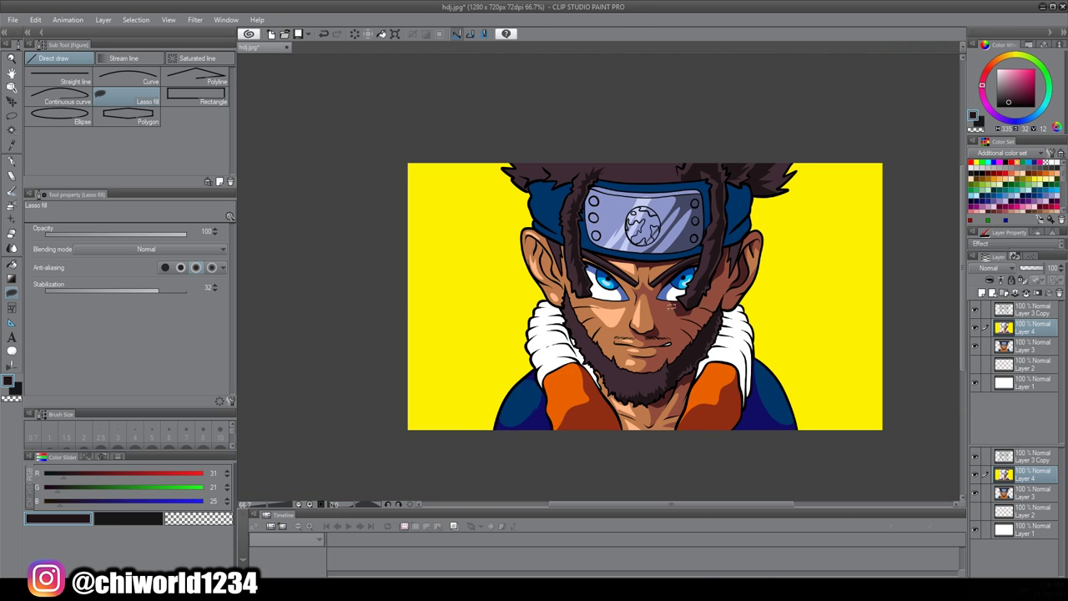
{"action": "left_click", "coordinate": [667, 296], "text": "alt"}
{"action": "scroll", "coordinate": [795, 355], "scroll_direction": "up", "scroll_amount": 1}
{"action": "scroll", "coordinate": [695, 388], "scroll_direction": "up", "scroll_amount": 4}
{"action": "mouse_move", "coordinate": [497, 453]}
{"action": "left_mouse_down"}
{"action": "mouse_move", "coordinate": [564, 363]}
{"action": "mouse_move", "coordinate": [666, 180]}
{"action": "left_mouse_up"}
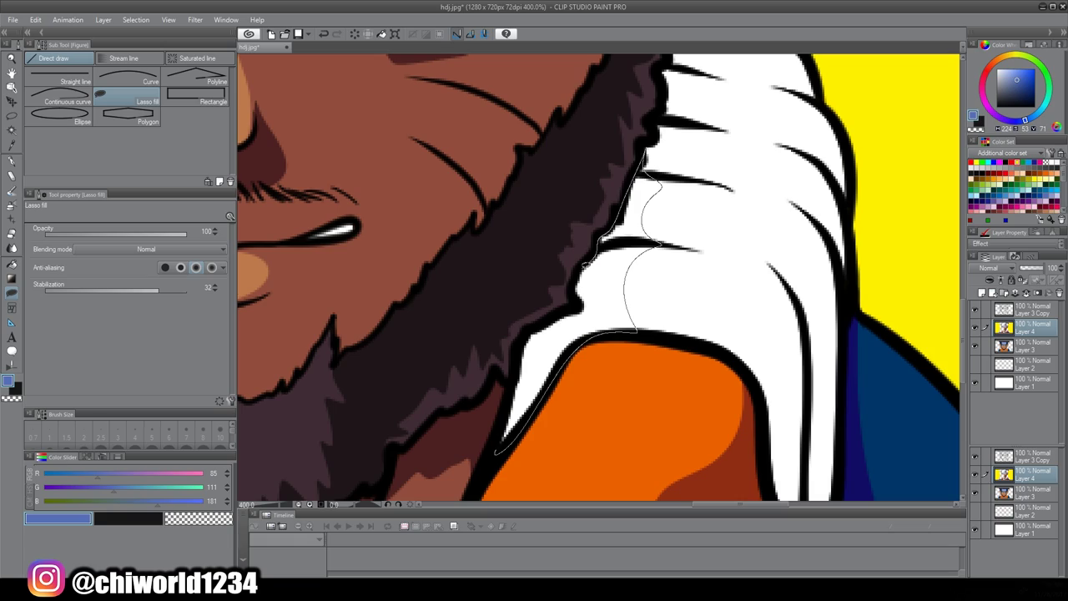
{"action": "left_click_drag", "start_coordinate": [586, 265], "coordinate": [499, 449]}
{"action": "scroll", "coordinate": [636, 352], "scroll_direction": "down", "scroll_amount": 6}
Lasso-fill a scalloped blue shadow on the left white collar along the edge of the beard
{"action": "scroll", "coordinate": [484, 414], "scroll_direction": "up", "scroll_amount": 6}
{"action": "scroll", "coordinate": [484, 415], "scroll_direction": "down", "scroll_amount": 6}
{"action": "scroll", "coordinate": [524, 351], "scroll_direction": "up", "scroll_amount": 6}
{"action": "mouse_move", "coordinate": [510, 335]}
{"action": "left_mouse_down"}
{"action": "mouse_move", "coordinate": [502, 117]}
{"action": "mouse_move", "coordinate": [613, 285]}
{"action": "mouse_move", "coordinate": [701, 454]}
{"action": "mouse_move", "coordinate": [617, 355]}
{"action": "left_mouse_up"}
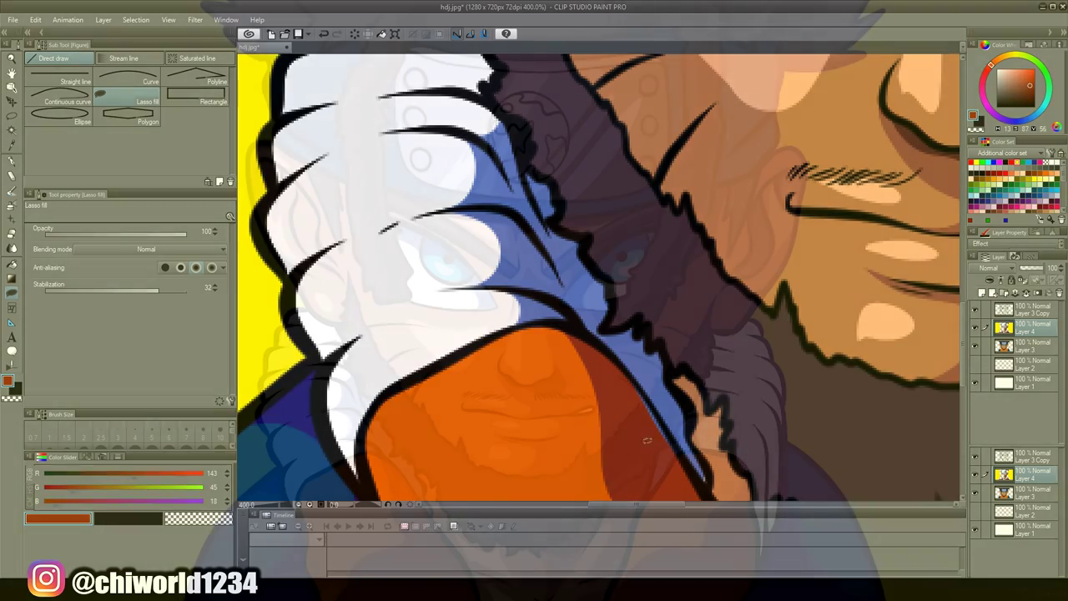